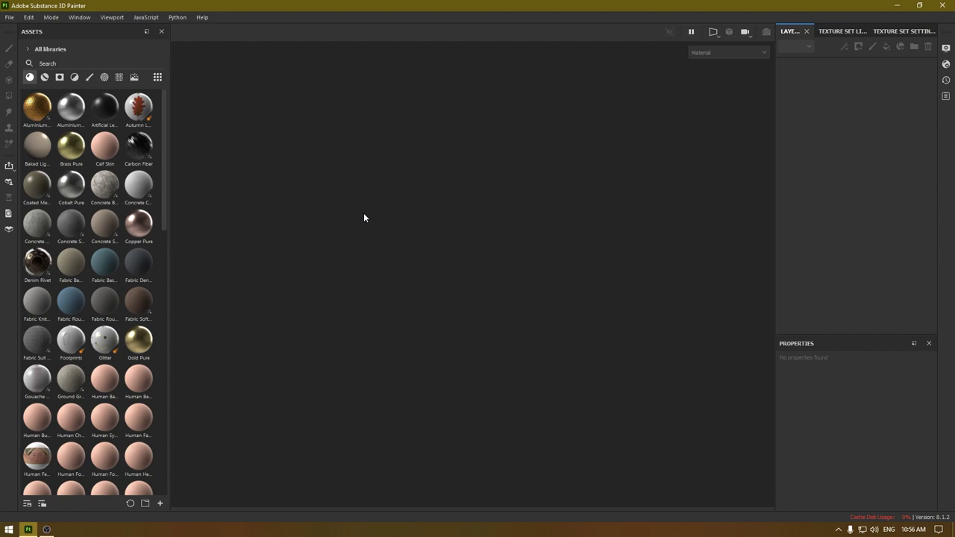
Create a new project from the mesh file obelisk_low.obj with the default 2048 document resolution and OpenGL normal format
key("ctrl+n")
left_click_drag(437, 113, 380, 83)
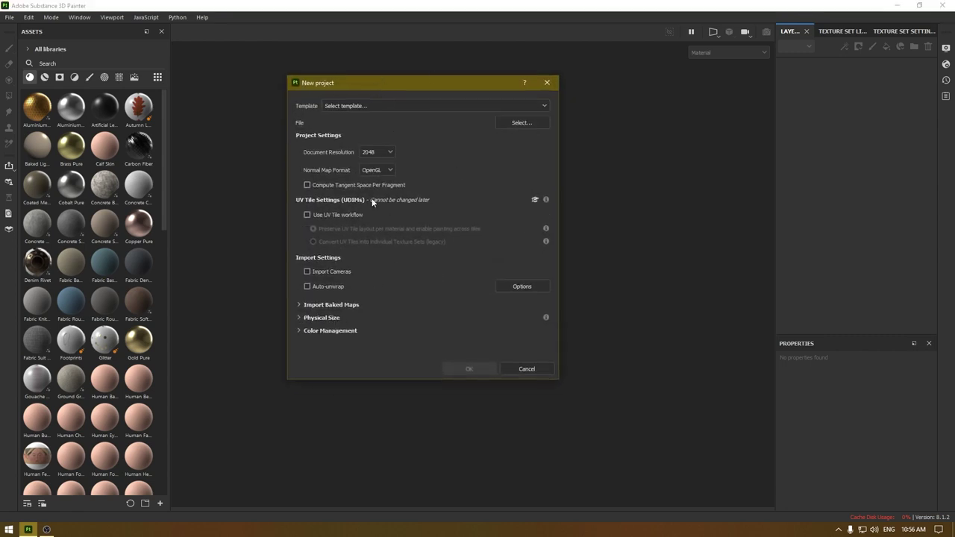
left_click(522, 123)
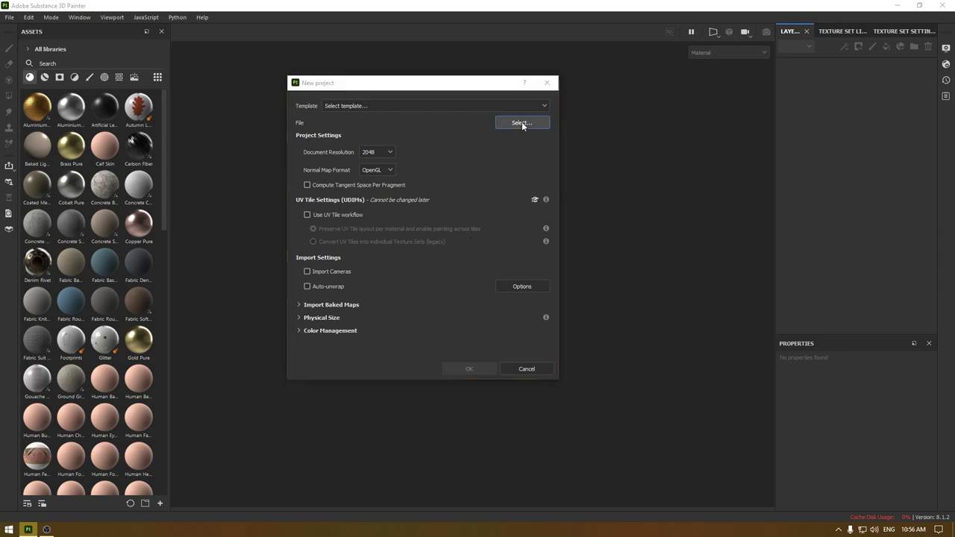
left_click(466, 242)
double_click(470, 249)
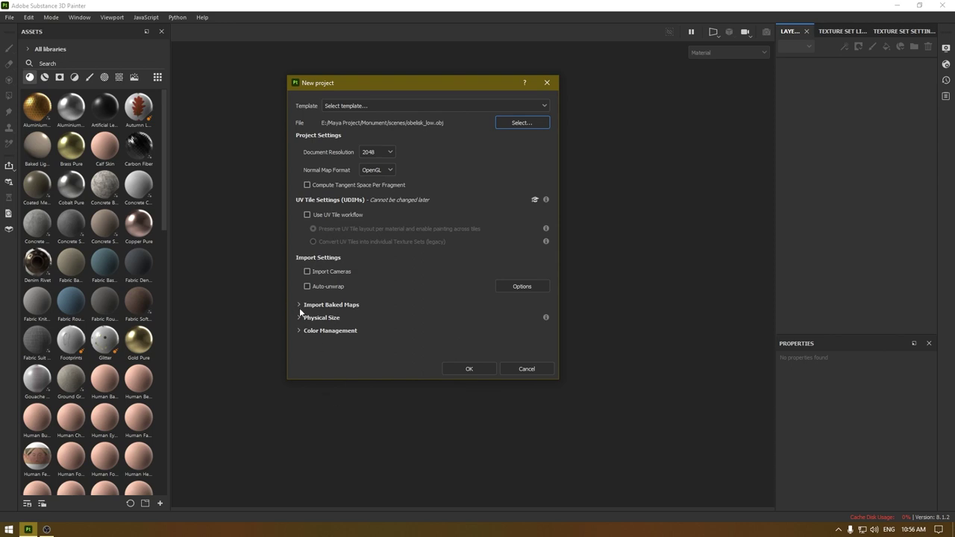
left_click(463, 368)
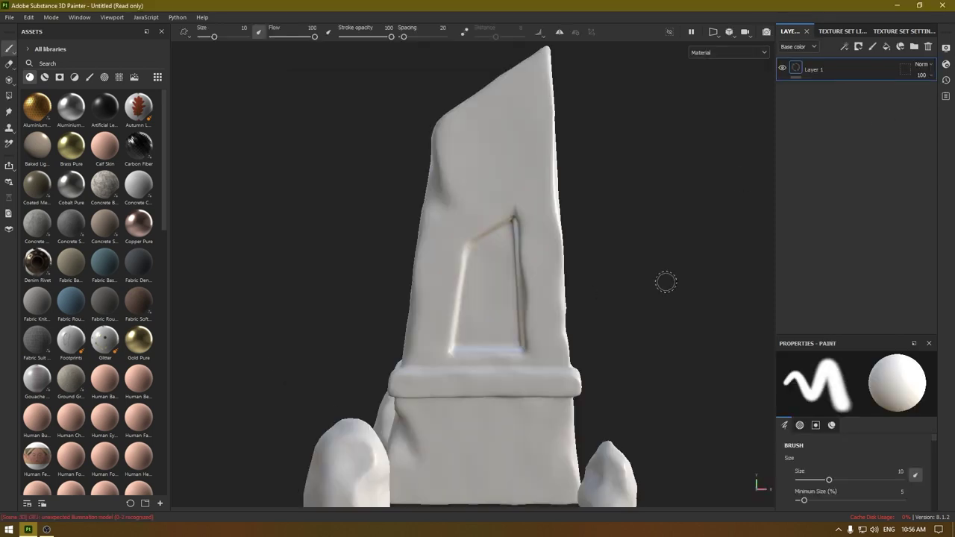
Start the mesh map baking setup with an output size of 4096 and exclude the ID map
scroll(493, 320, "down", 3)
left_click_drag(417, 253, 448, 247, "alt")
left_click(906, 32)
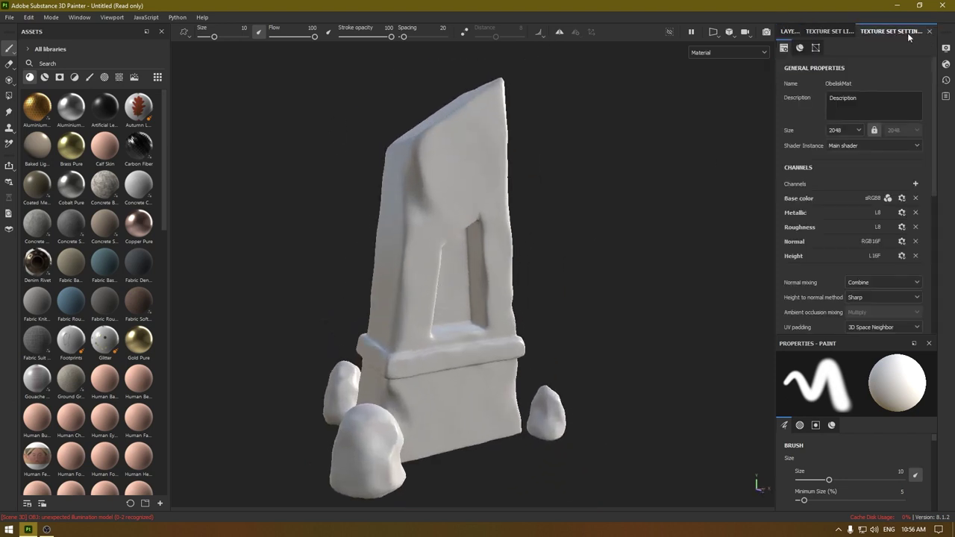
scroll(848, 228, "down", 2)
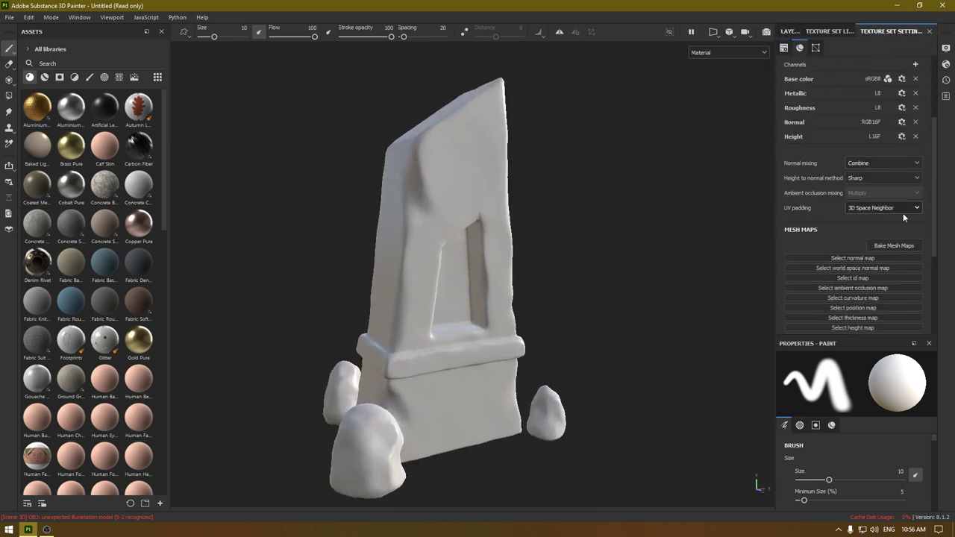
left_click(893, 245)
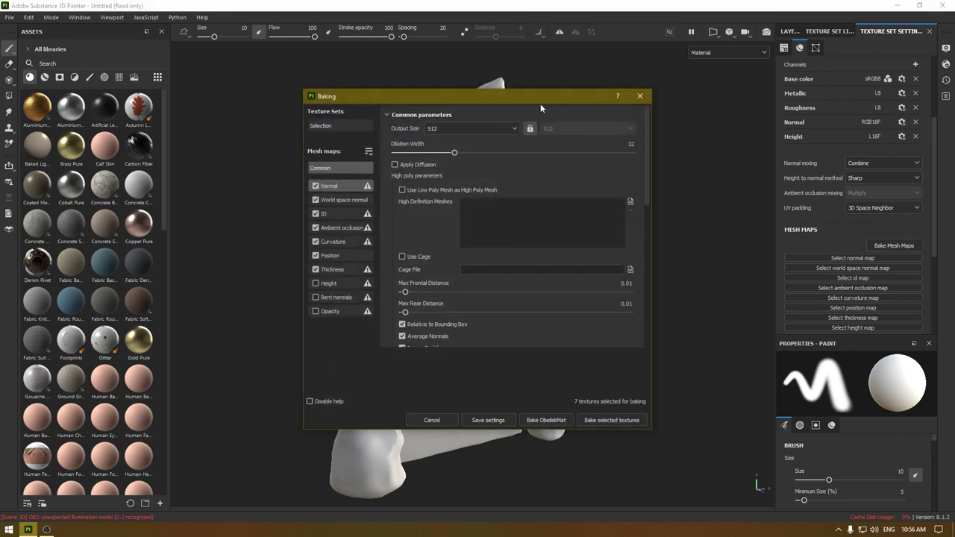
left_click_drag(540, 101, 549, 54)
left_click(482, 81)
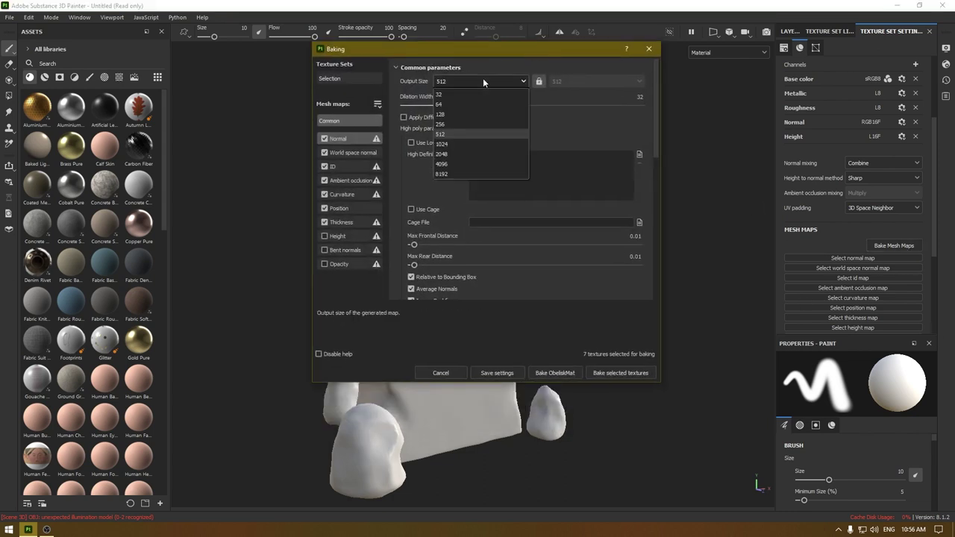
left_click(470, 162)
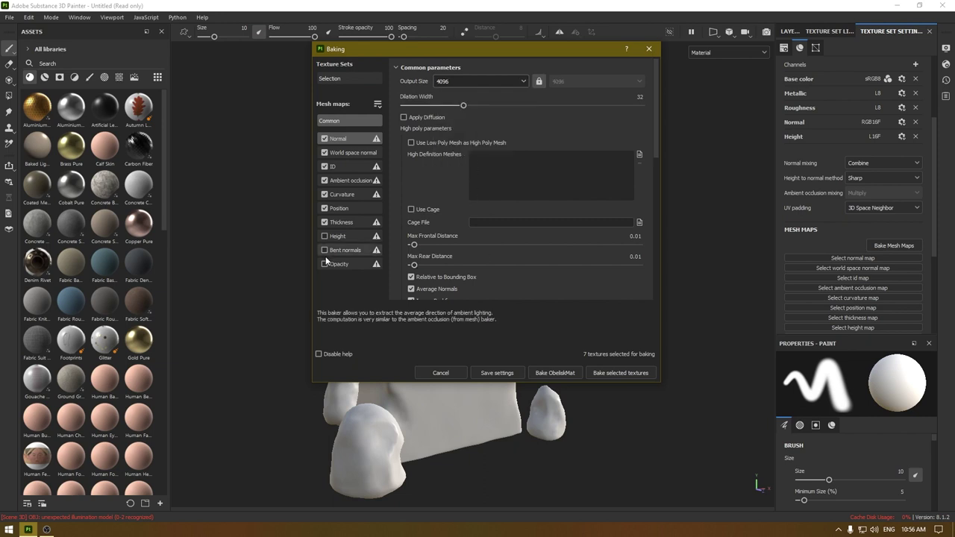
left_click(324, 166)
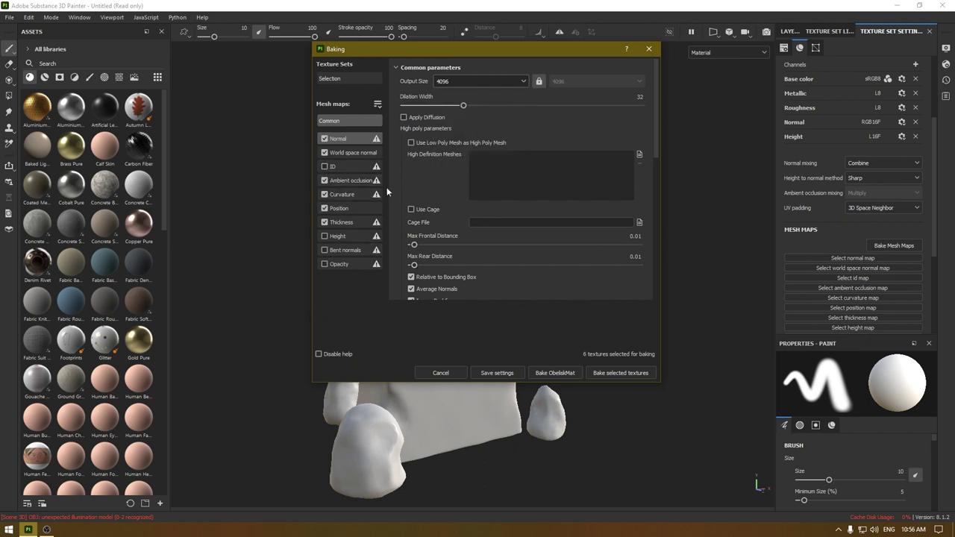
Load obelisk_high.obj as the high definition mesh for baking and enable Apply Diffusion
left_click(639, 154)
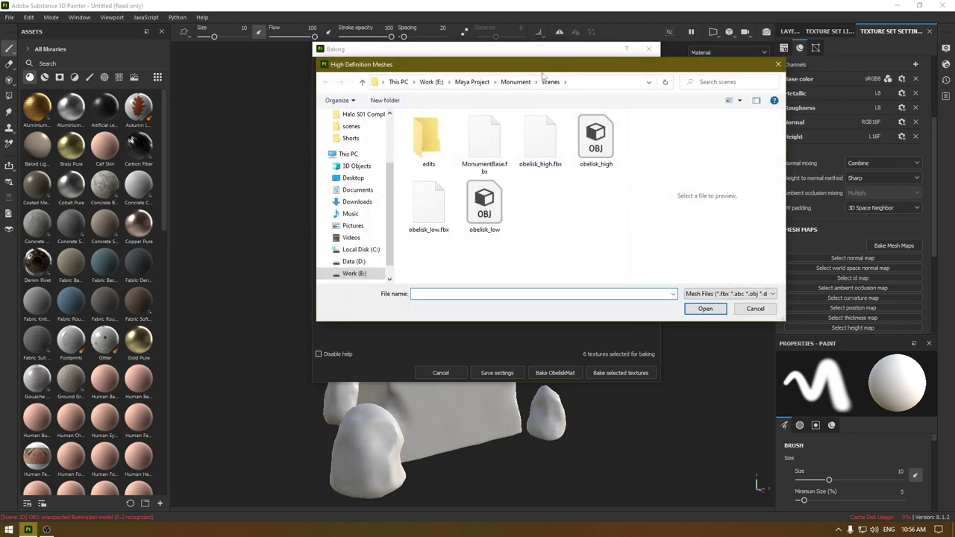
left_click_drag(539, 71, 505, 97)
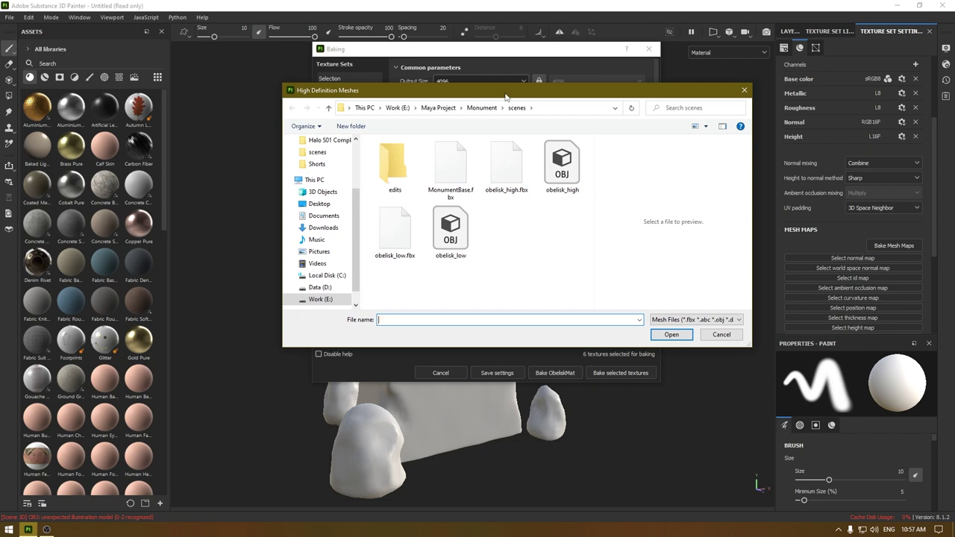
left_click_drag(505, 97, 544, 100)
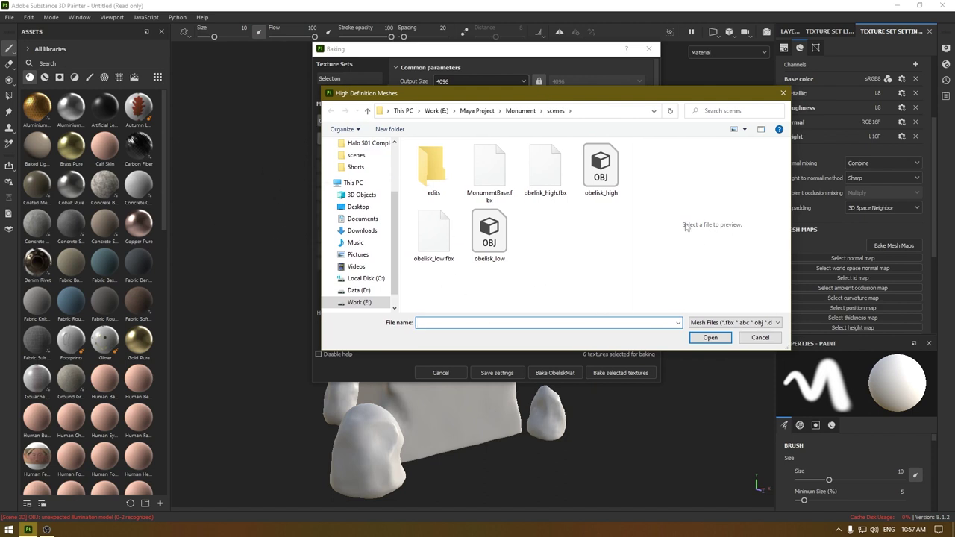
double_click(601, 168)
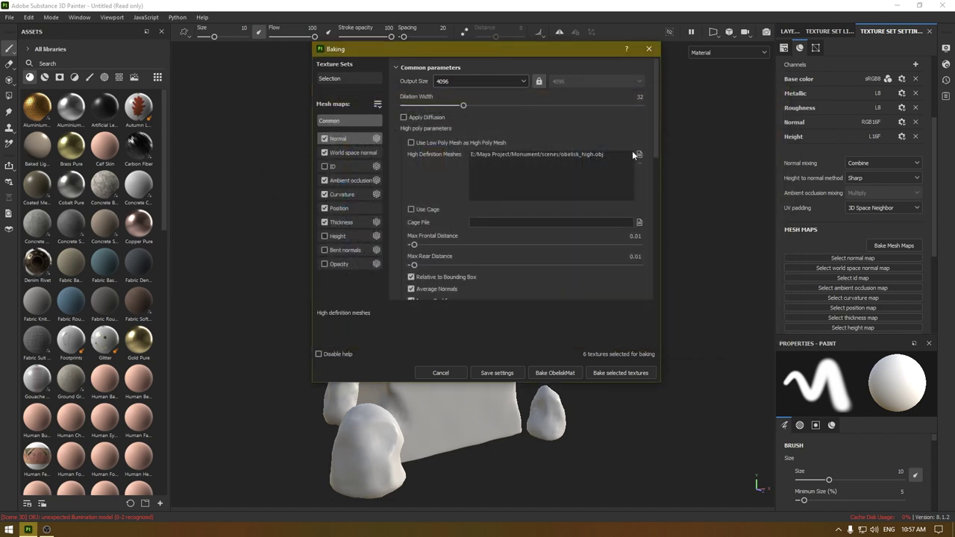
left_click(429, 116)
Set the max frontal distance to about 0.079, the max rear distance to about 0.081, and antialiasing to Subsampling 2x2
scroll(503, 210, "down", 1)
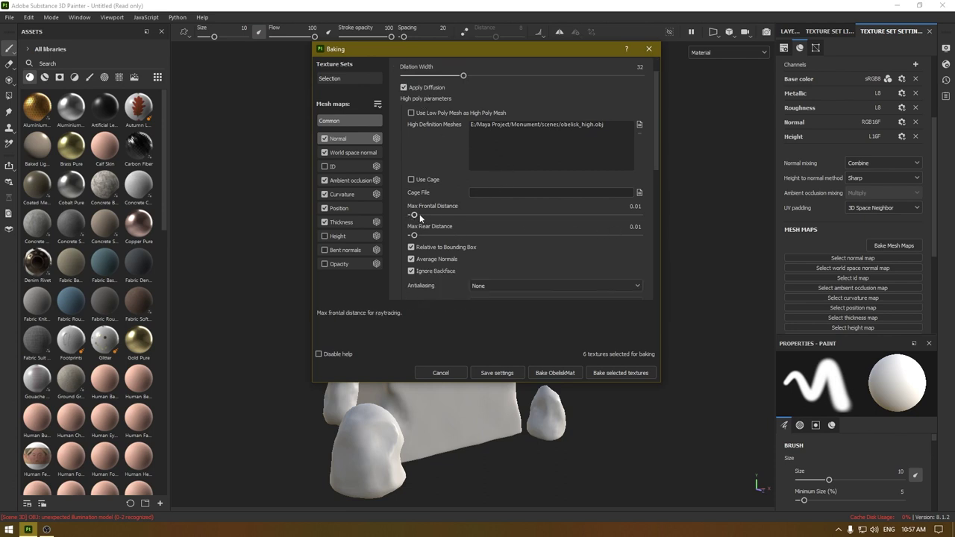
mouse_move(421, 218)
left_mouse_down()
mouse_move(430, 237)
mouse_move(429, 217)
left_mouse_up()
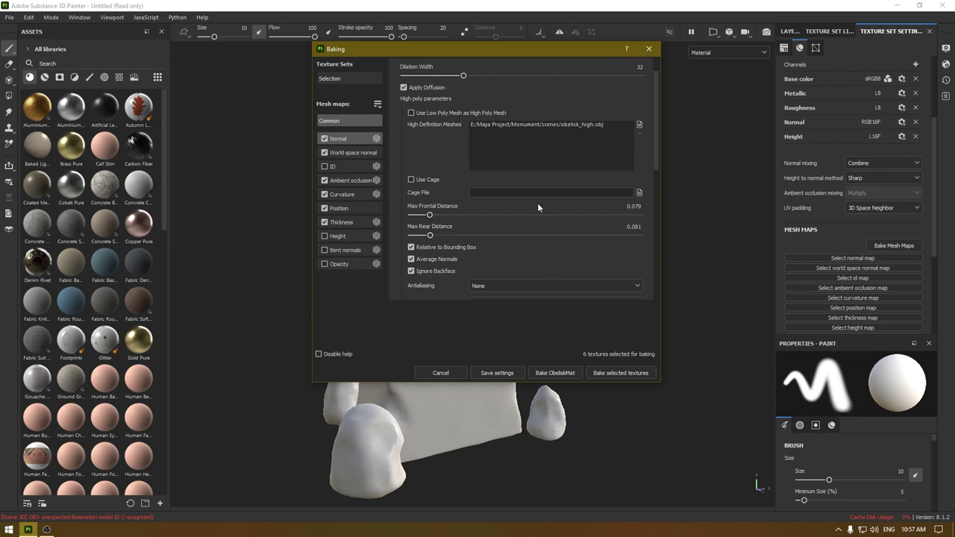
scroll(527, 256, "down", 3)
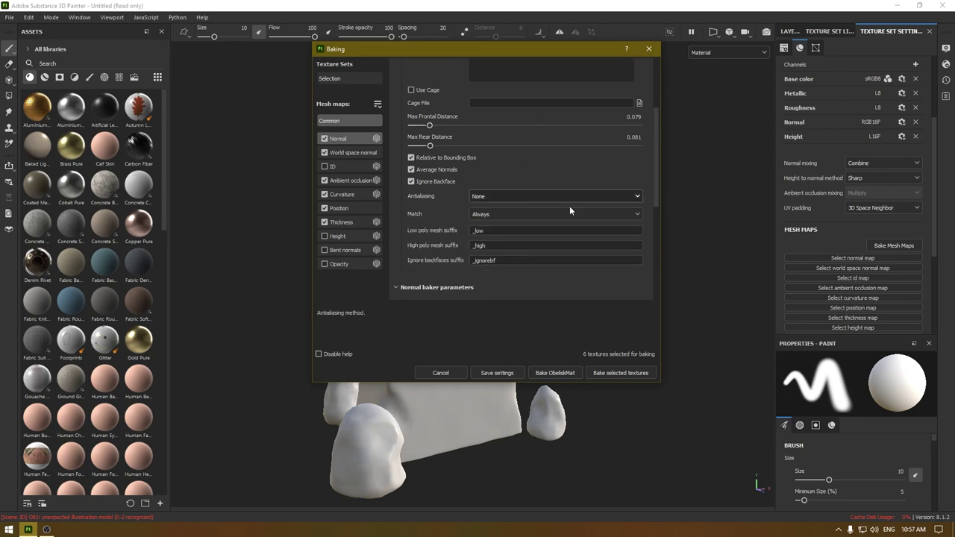
left_click(493, 196)
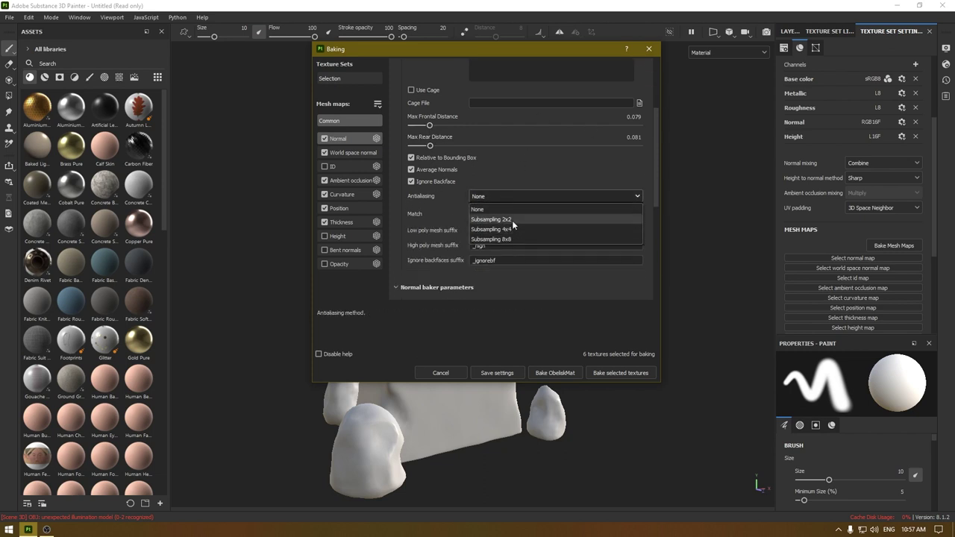
left_click(511, 220)
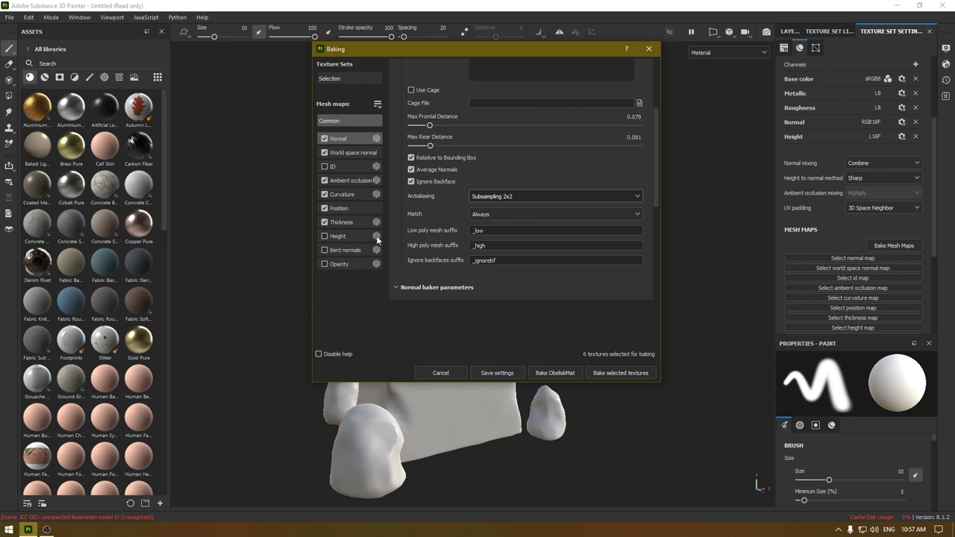
Raise the ambient occlusion secondary rays to 256 and bake the selected textures
left_click(345, 179)
left_click_drag(462, 88, 642, 90)
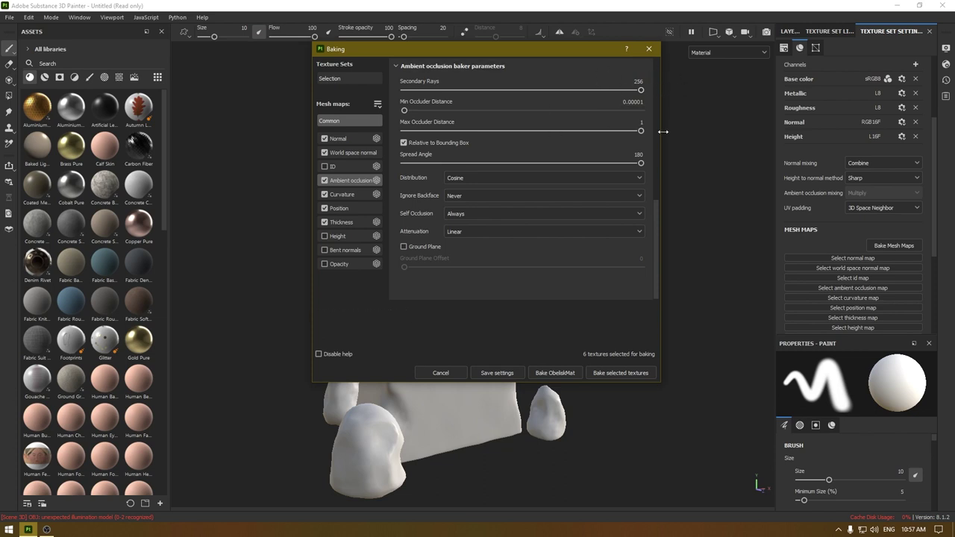
left_click(353, 119)
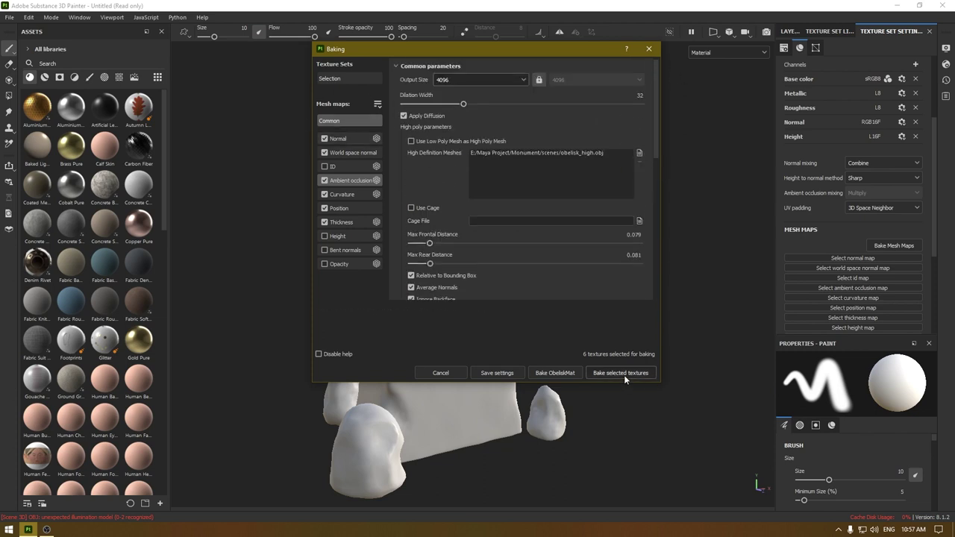
left_click(624, 375)
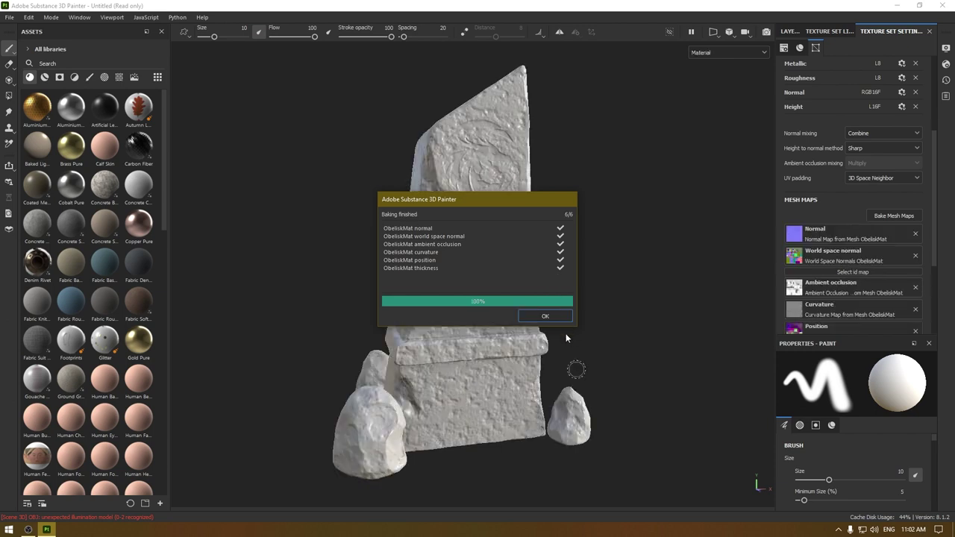
left_click(545, 317)
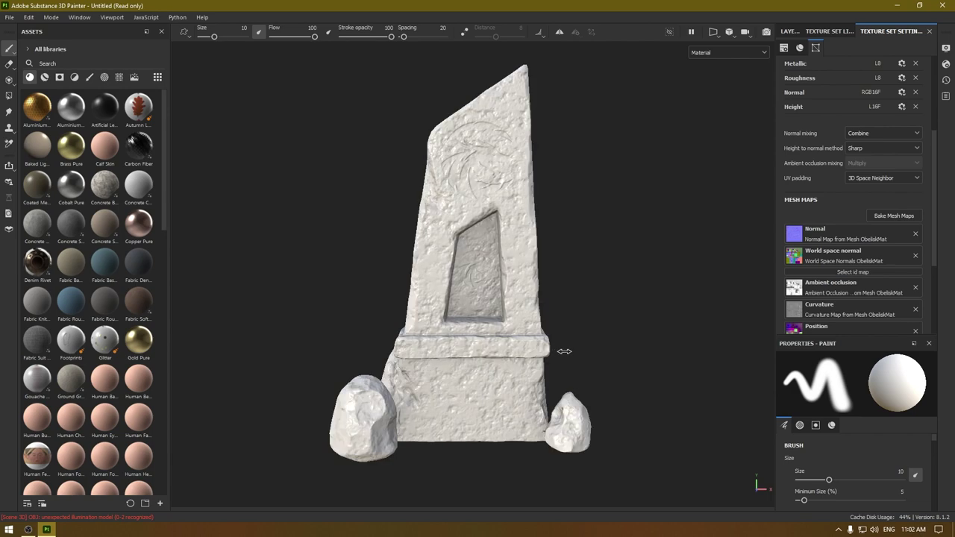
Save the project in the scenes folder, overwriting the existing file named texturing
mouse_move(556, 343)
left_mouse_down("alt")
mouse_move(414, 318)
mouse_move(501, 283)
mouse_move(478, 380)
mouse_move(442, 332)
left_mouse_up("alt")
right_click_drag(443, 330, 381, 305, "alt")
left_click_drag(381, 305, 462, 447, "alt")
key("ctrl+s")
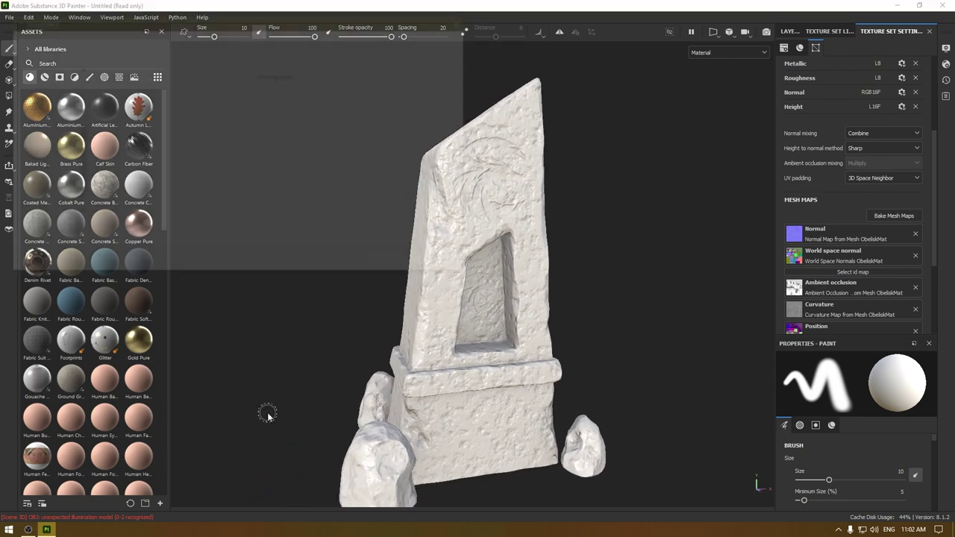
left_click(189, 98)
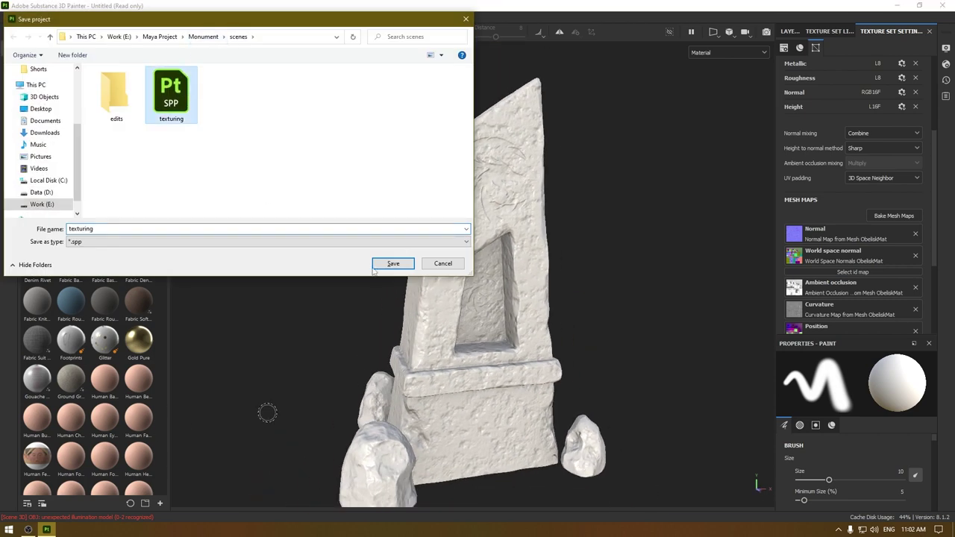
left_click(393, 264)
left_click(501, 266)
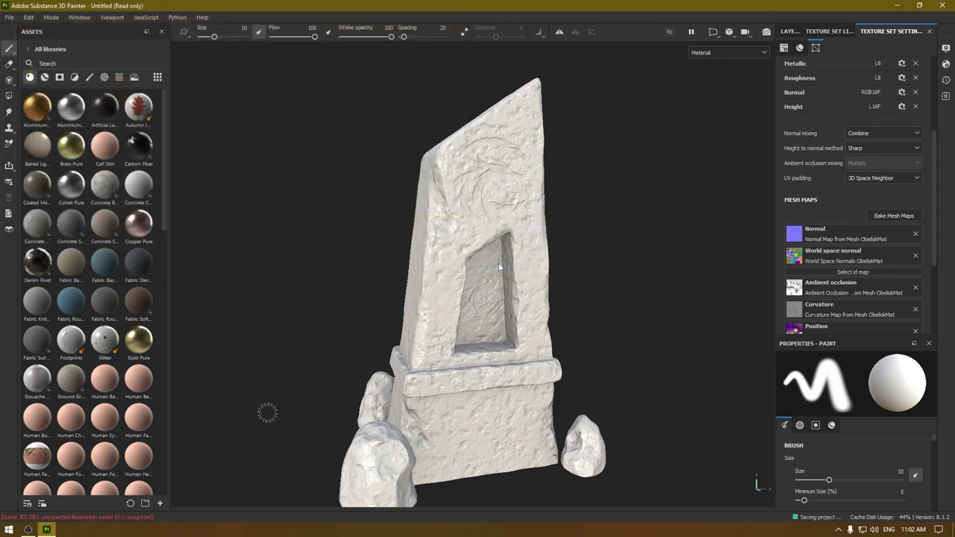
Switch to File Explorer and open the scenes folder of the Monument project in Maya Project on drive E
key("super+e")
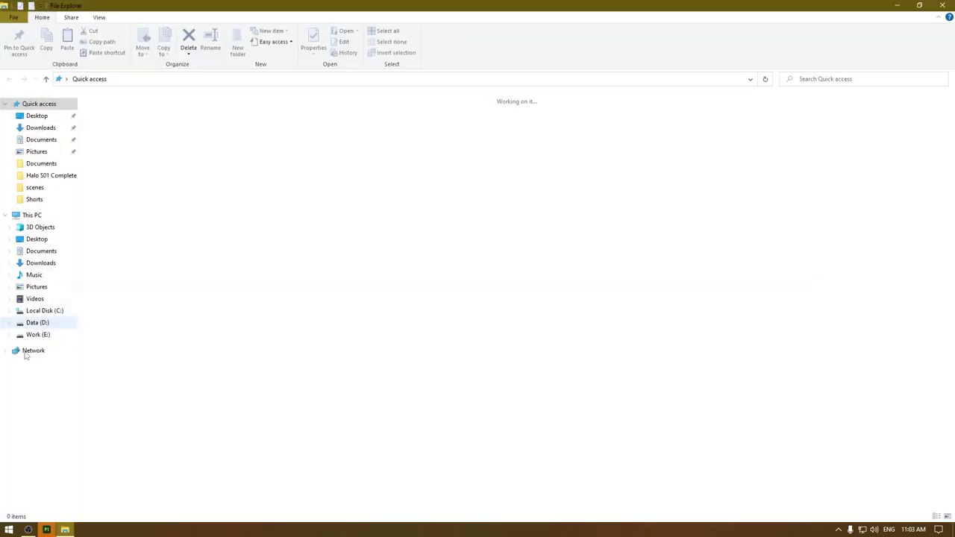
left_click(45, 335)
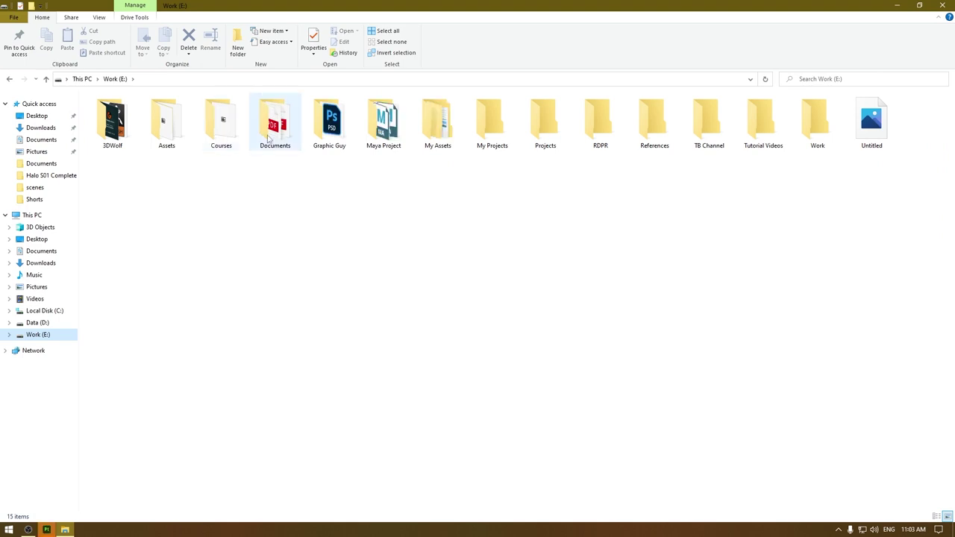
double_click(385, 123)
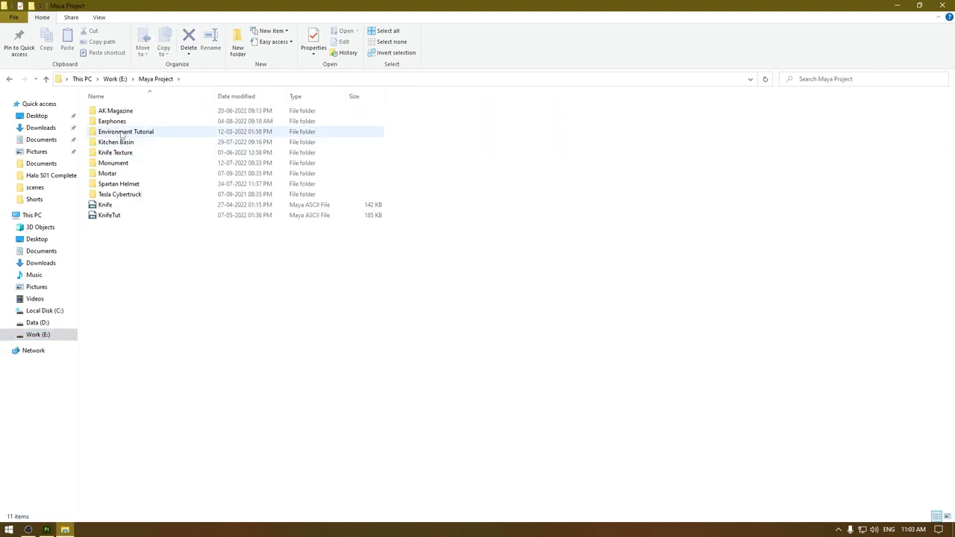
double_click(123, 165)
double_click(122, 236)
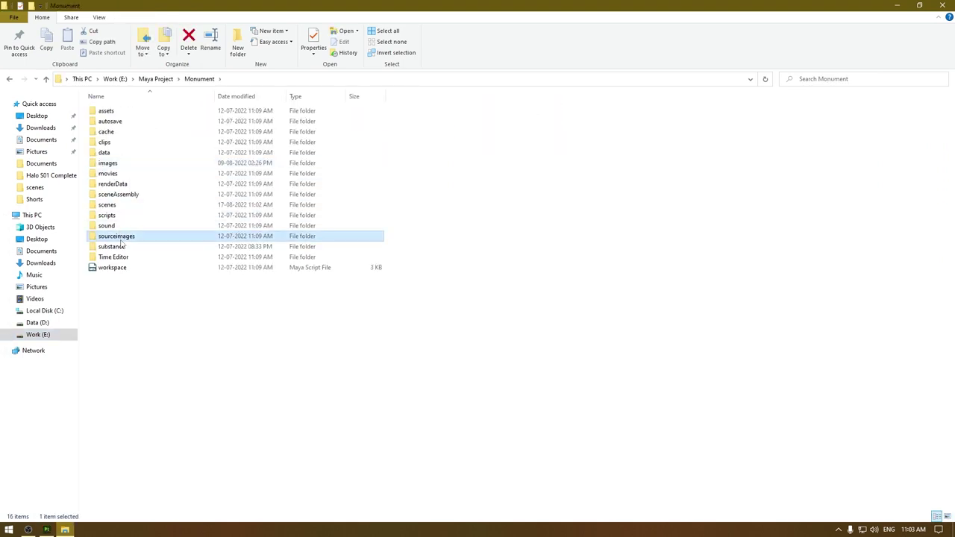
key("BackSpace")
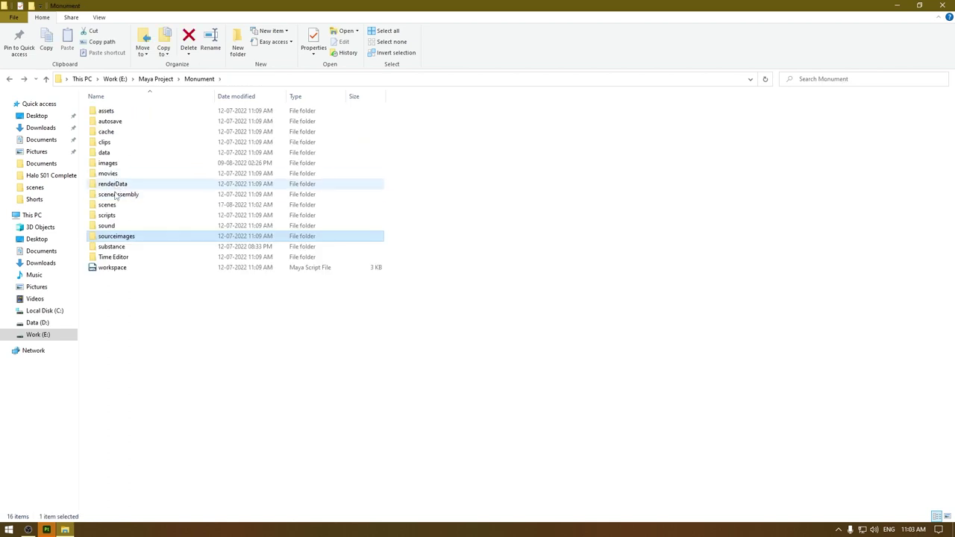
left_click(115, 206)
double_click(114, 205)
Bring obelisk_ao, obelisk_curve and obelisk_normal from the scenes folder into Substance 3D Painter for import as resources
left_click(328, 119)
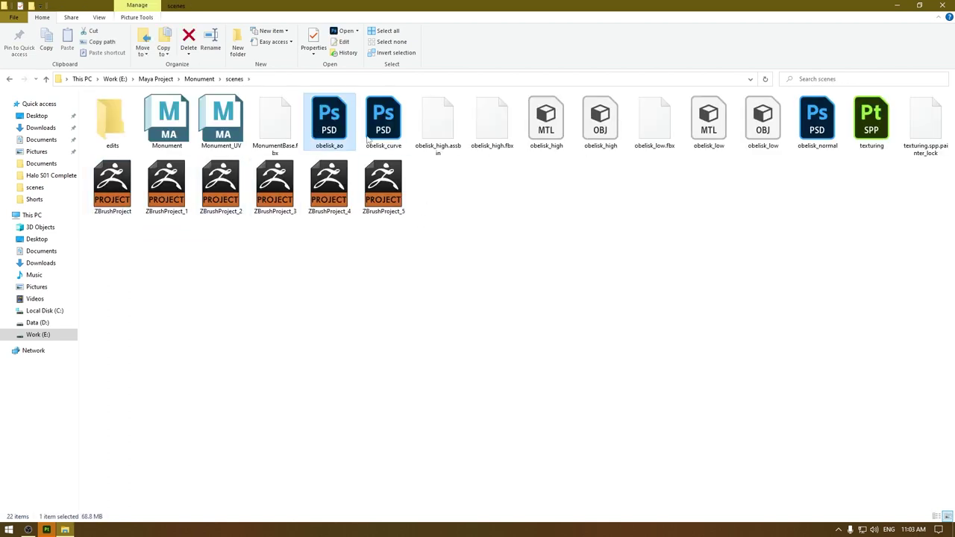
left_click(817, 123, "ctrl")
left_click_drag(824, 134, 85, 478)
left_click(51, 527)
left_click(65, 529)
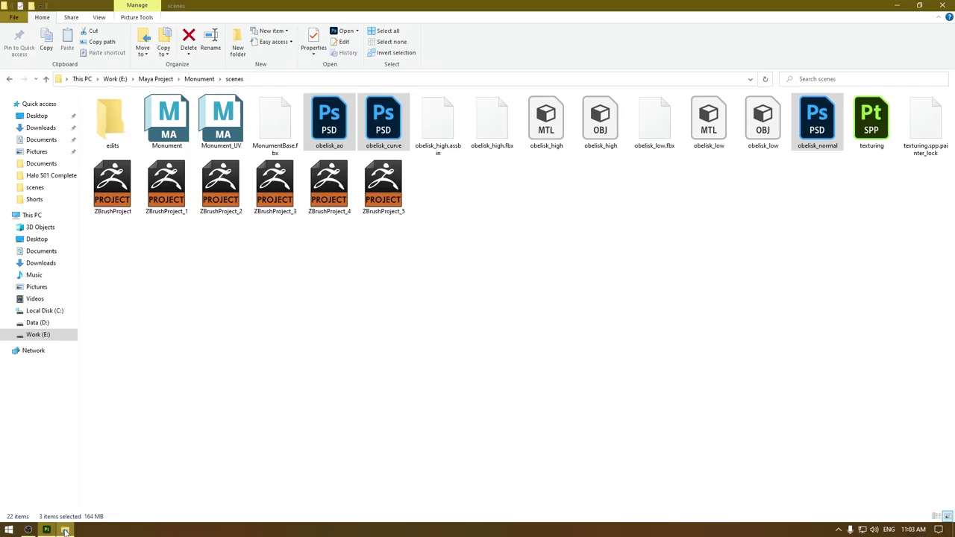
mouse_move(376, 129)
left_mouse_down()
mouse_move(46, 522)
mouse_move(298, 284)
mouse_move(478, 261)
left_mouse_up()
Set the usage of obelisk_ao, obelisk_curve and obelisk_normal to texture, choose an import destination and import them
left_click(607, 167)
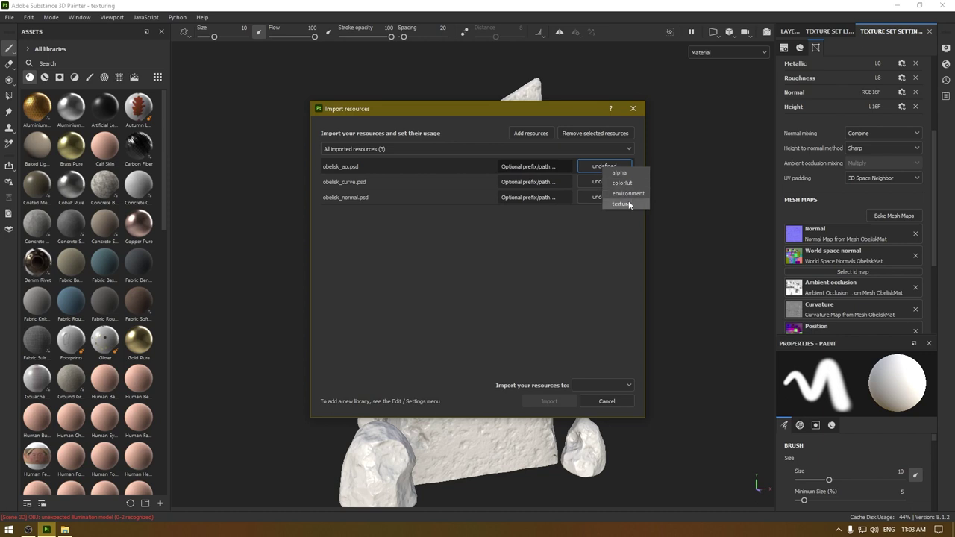
left_click(618, 193)
left_click(618, 186)
left_click(627, 211)
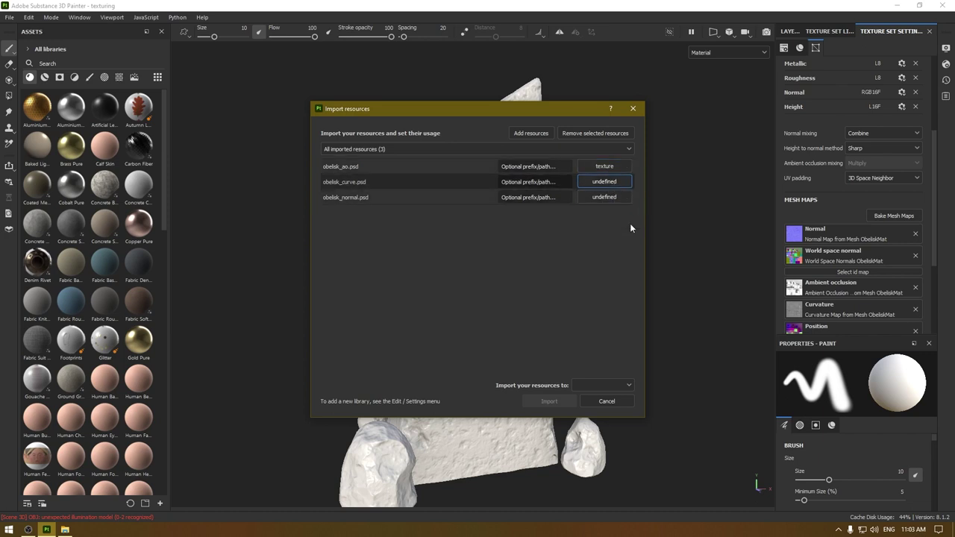
left_click(611, 197)
left_click(626, 227)
left_click(602, 385)
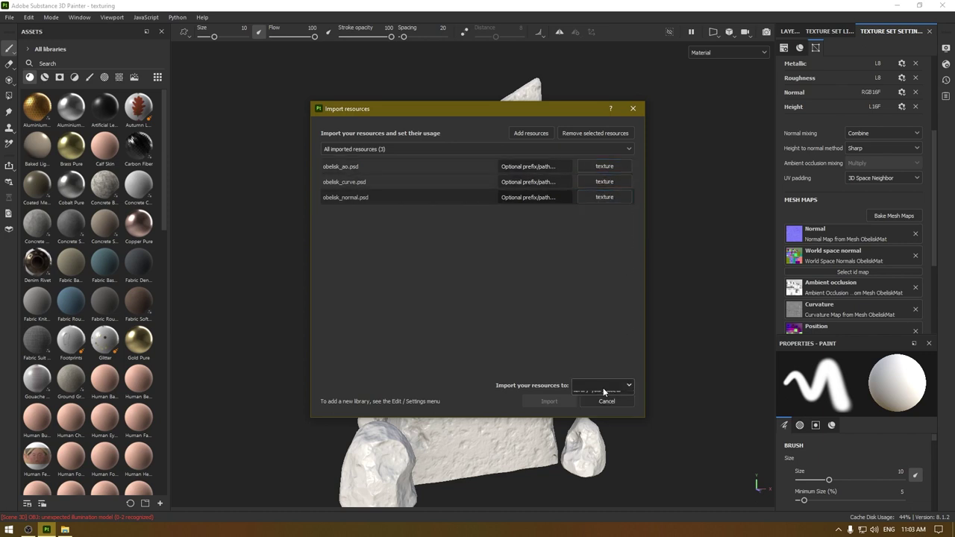
left_click(594, 408)
left_click(550, 403)
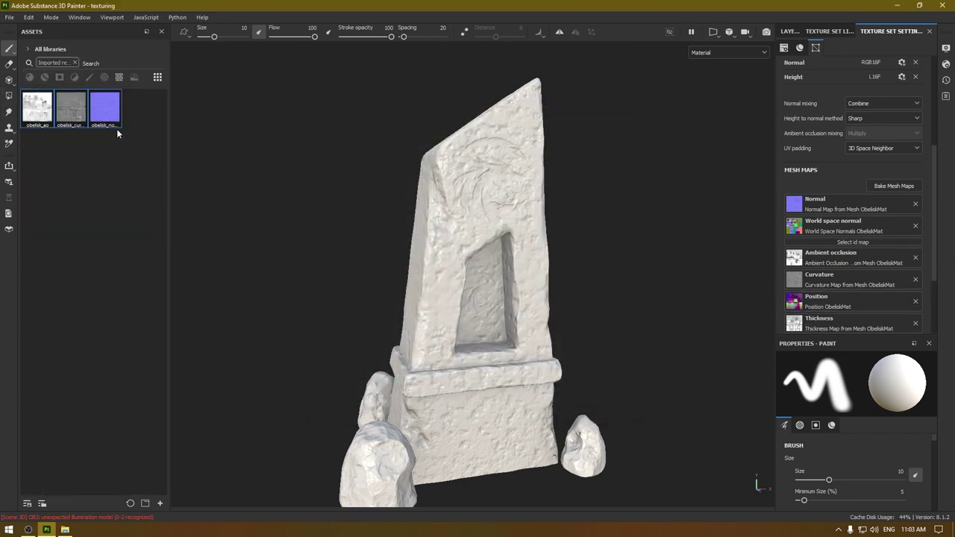
Assign obelisk_normal, obelisk_curve and obelisk_ao to the normal, curvature and ambient occlusion mesh maps, and filter the assets to materials
left_click(103, 114)
left_click_drag(105, 113, 836, 198)
left_click_drag(69, 119, 844, 280)
left_click_drag(37, 108, 838, 266)
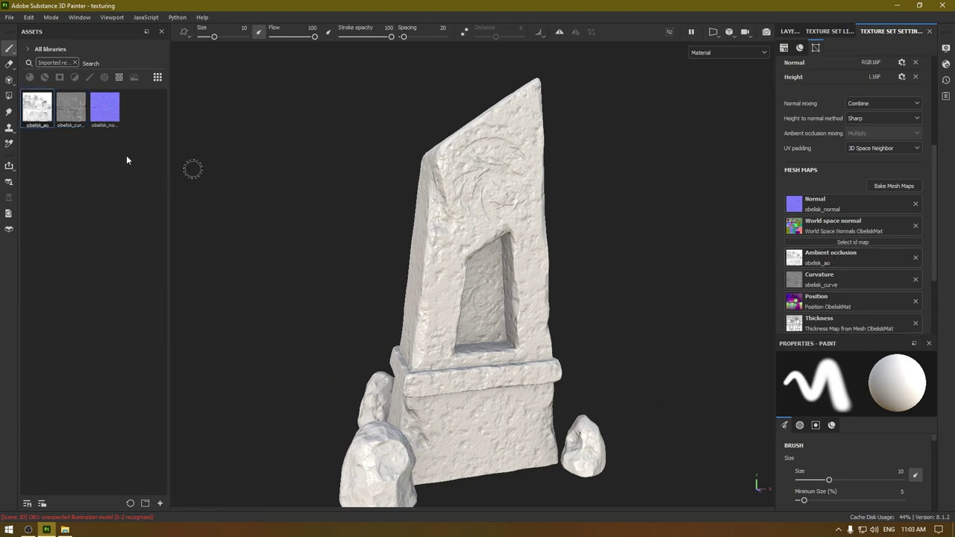
left_click(73, 63)
left_click(30, 77)
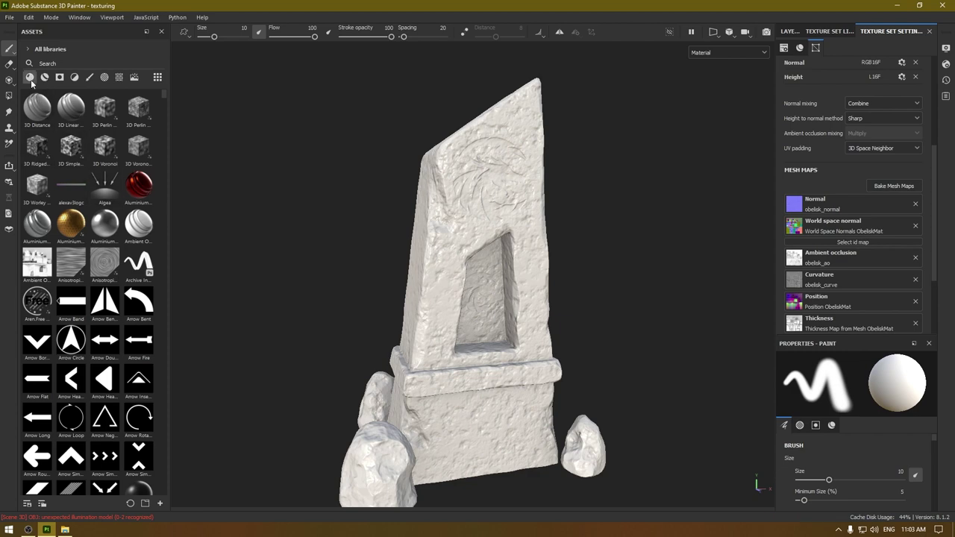
Examine the obelisk's carved front, base and surrounding rocks with the newly assigned mesh maps
left_click_drag(523, 291, 570, 321, "alt")
scroll(571, 321, "down", 2)
scroll(501, 404, "up", 3)
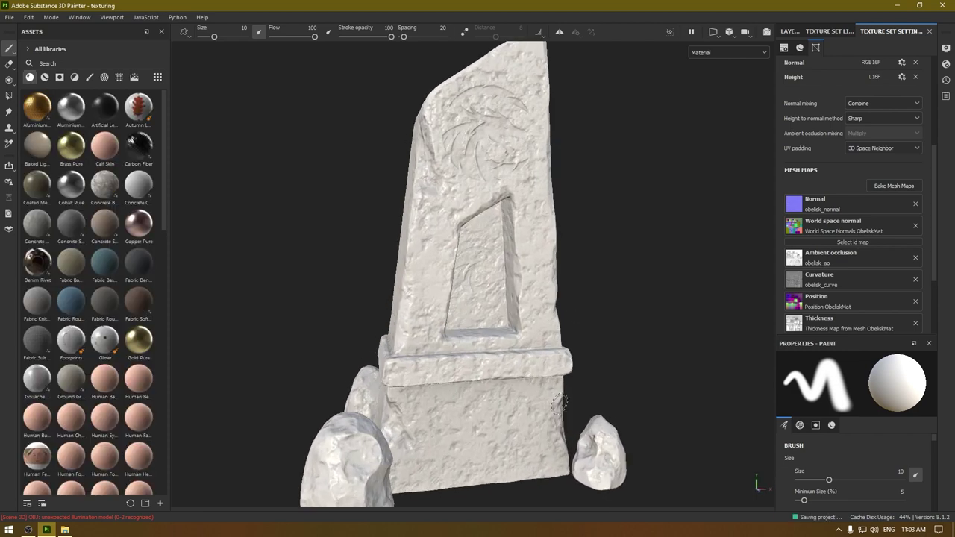
left_click_drag(559, 403, 694, 418, "alt")
left_click_drag(536, 339, 360, 275, "alt")
scroll(464, 326, "up", 1)
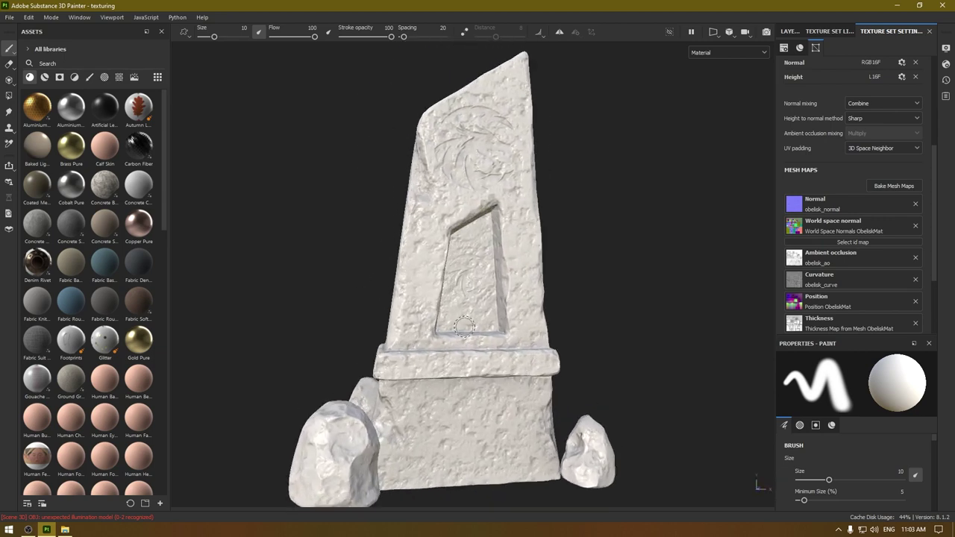
left_click_drag(463, 326, 447, 388, "alt")
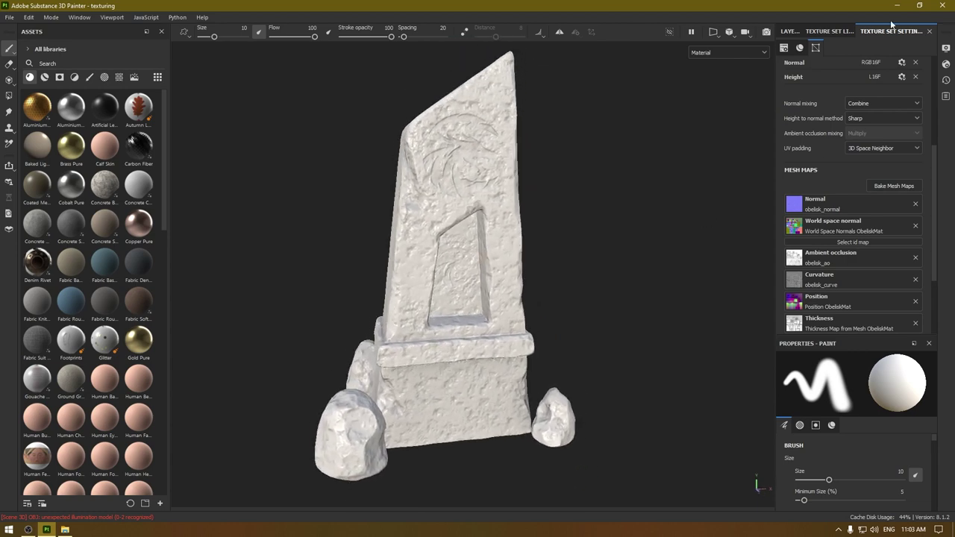
Delete the existing layer from the obelisk's layer stack
left_click(795, 32)
middle_click_drag(534, 179, 547, 216, "alt")
scroll(547, 216, "down", 1)
left_click(927, 46)
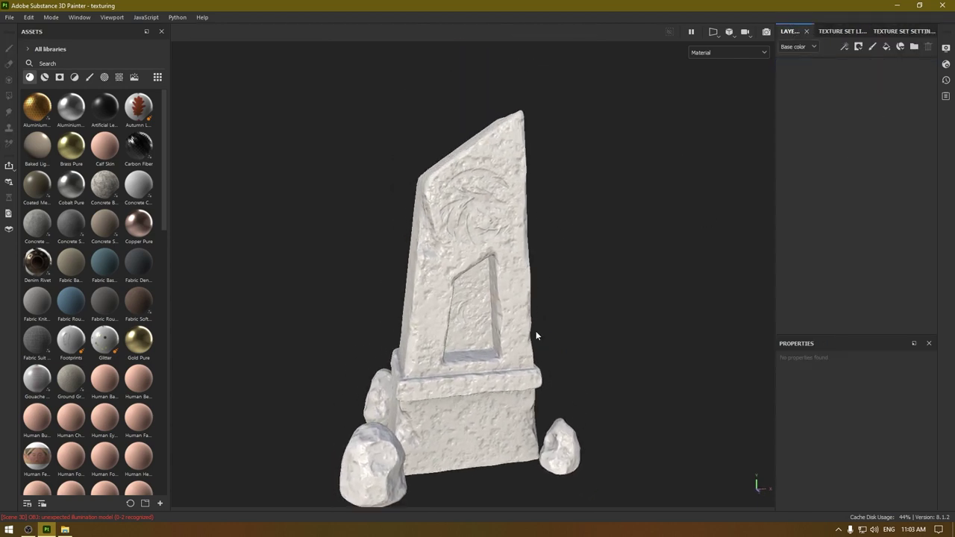
Apply the Concrete Simple material to the obelisk as a fill layer and check its surface up close
left_click_drag(535, 336, 462, 305, "alt")
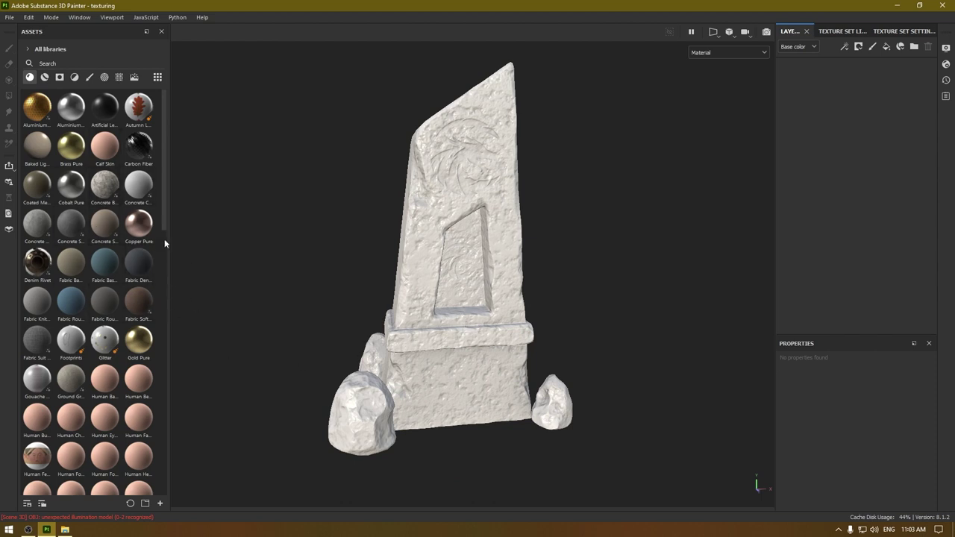
left_click_drag(72, 233, 865, 149)
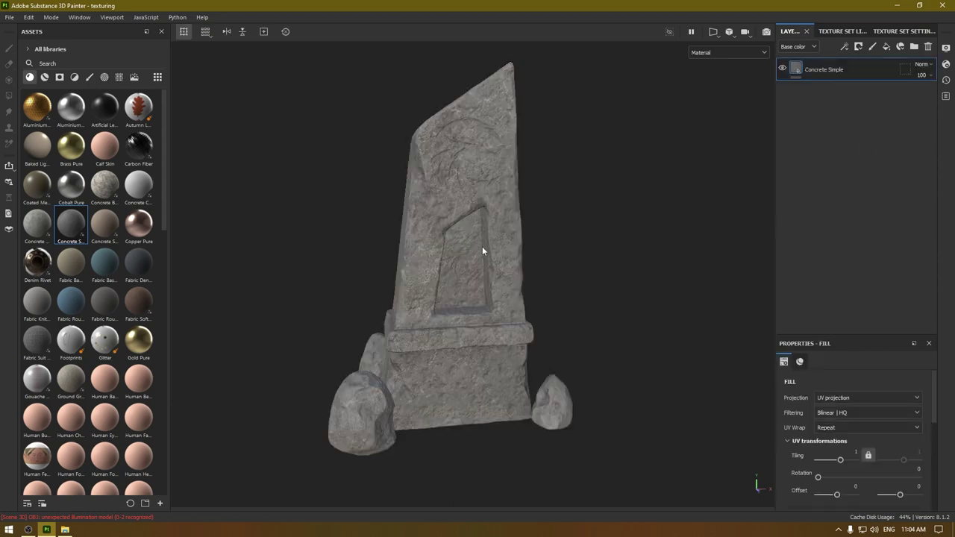
left_click_drag(481, 249, 478, 242, "alt")
right_click_drag(478, 159, 483, 448, "alt")
middle_click_drag(482, 443, 462, 286, "alt")
right_click_drag(463, 285, 548, 529, "alt")
left_click_drag(522, 313, 497, 335, "alt")
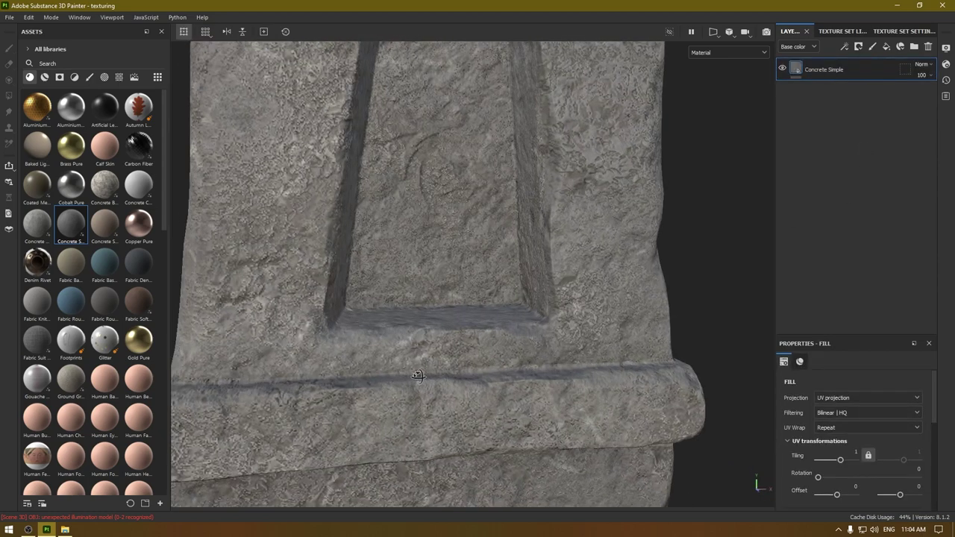
right_click_drag(522, 373, 477, 216, "alt")
left_click_drag(477, 216, 594, 216, "alt")
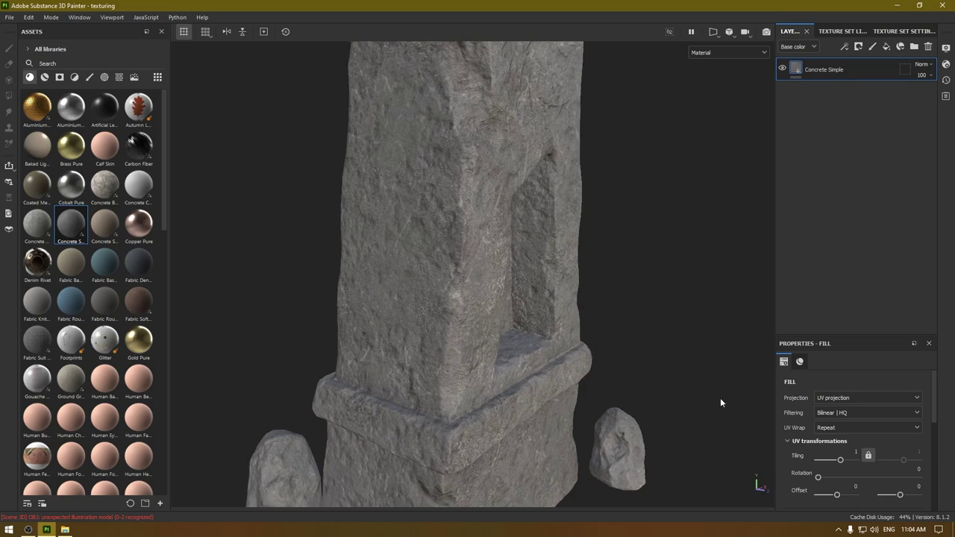
Switch the Concrete Simple layer to tri-planar projection and set its tiling to 2
left_click(865, 397)
left_click(842, 427)
left_click_drag(514, 423, 504, 270, "alt")
scroll(455, 290, "down", 5)
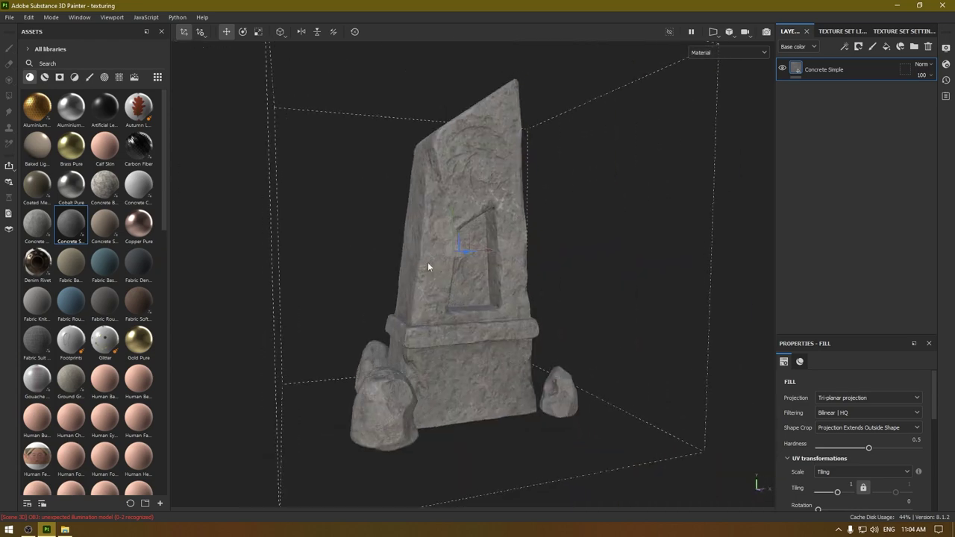
scroll(903, 407, "down", 2)
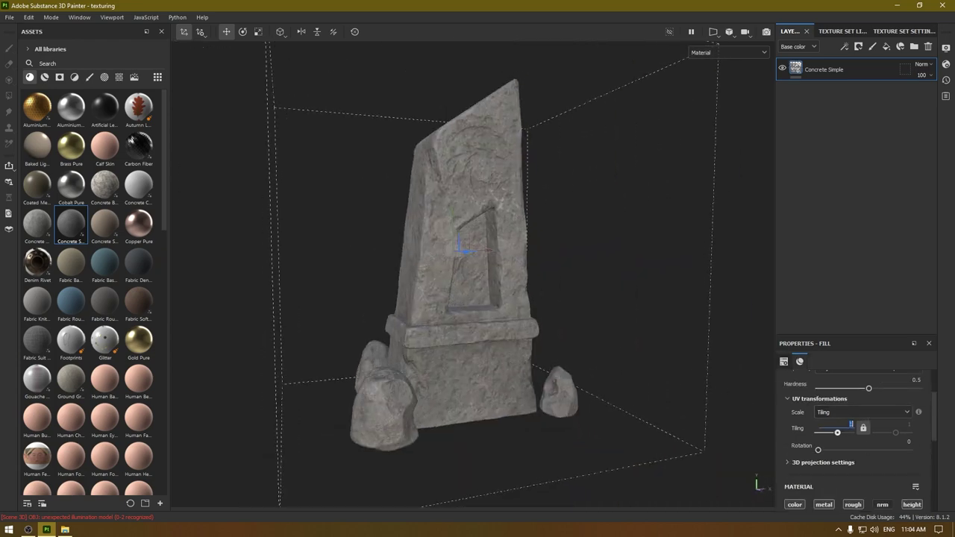
key("Return")
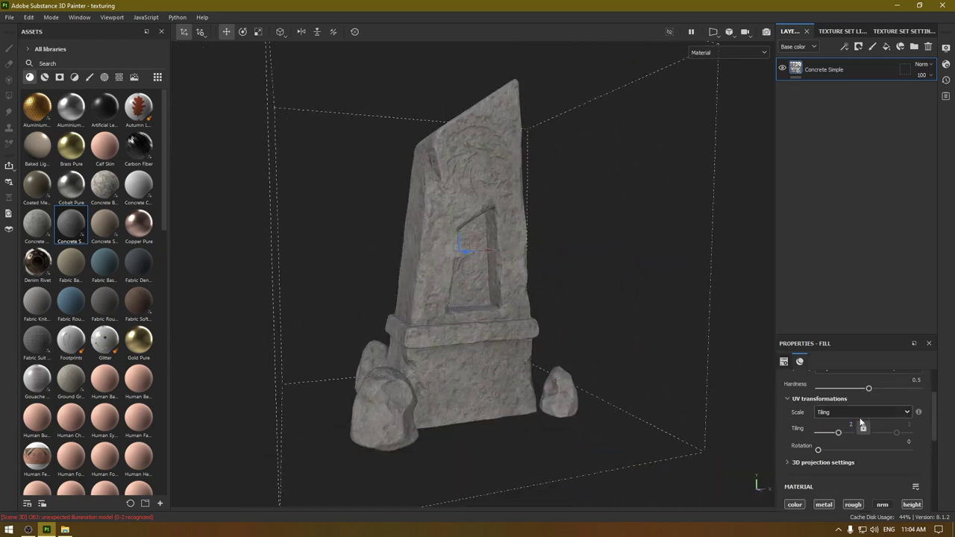
Change the layer's Concrete Color to the dark warm grey 5D5A56
scroll(864, 472, "down", 4)
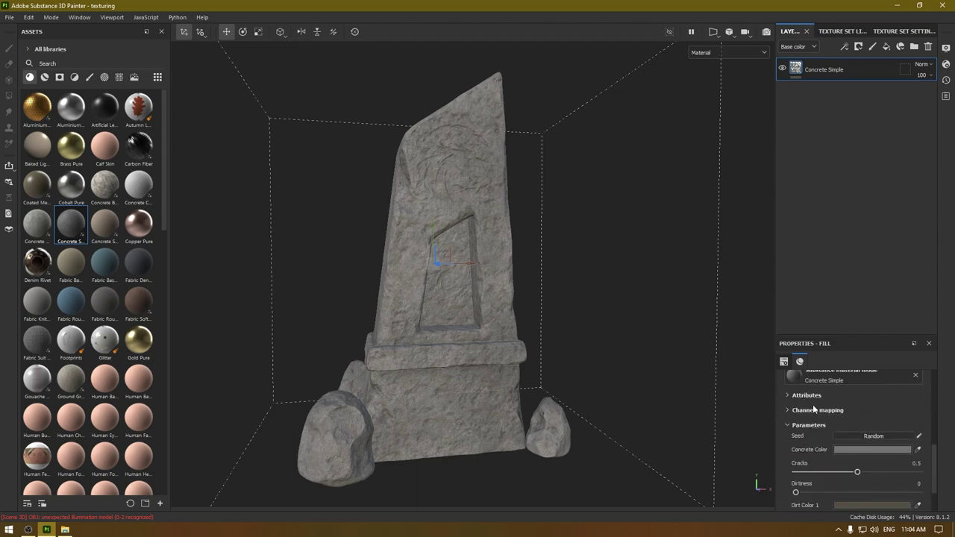
scroll(862, 445, "down", 1)
left_click(861, 432)
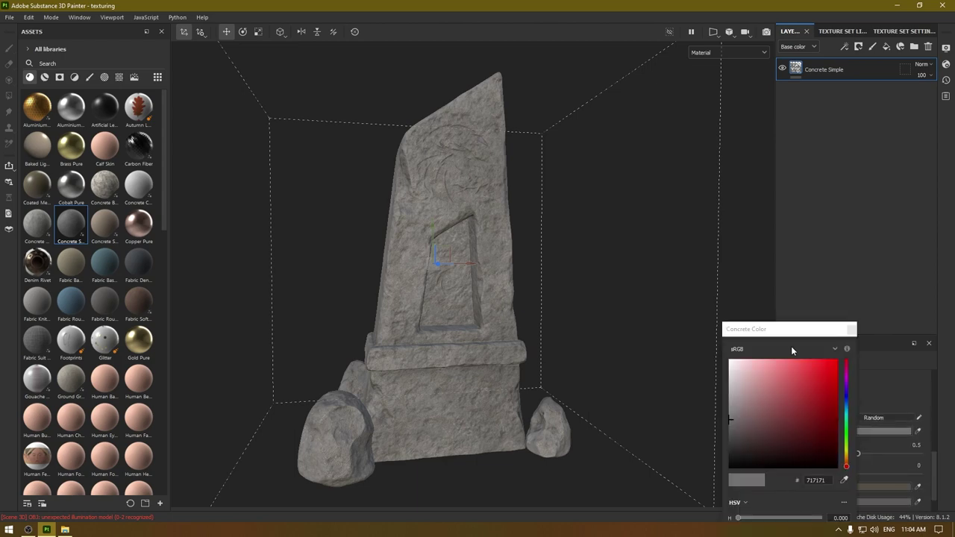
left_click_drag(845, 464, 847, 463)
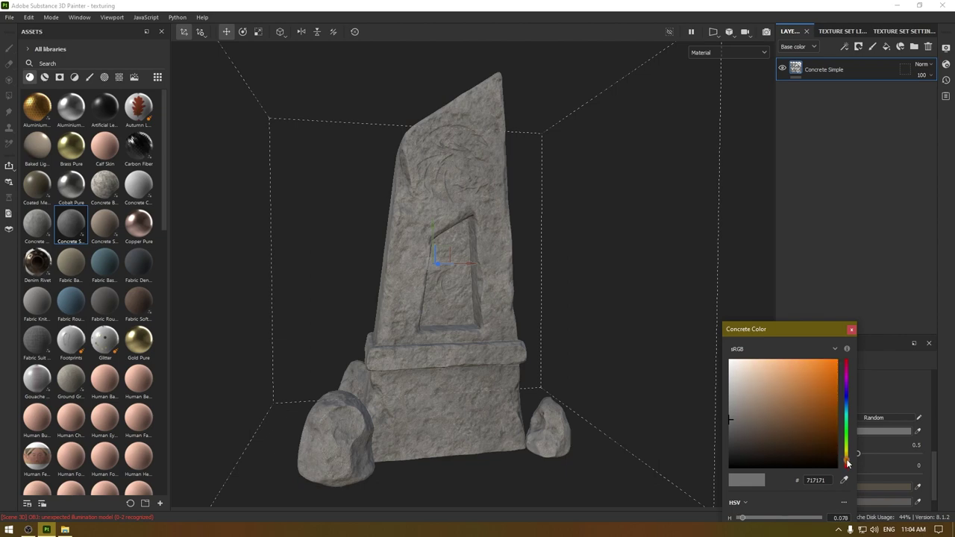
mouse_move(734, 421)
left_mouse_down()
mouse_move(741, 436)
mouse_move(736, 427)
left_mouse_up()
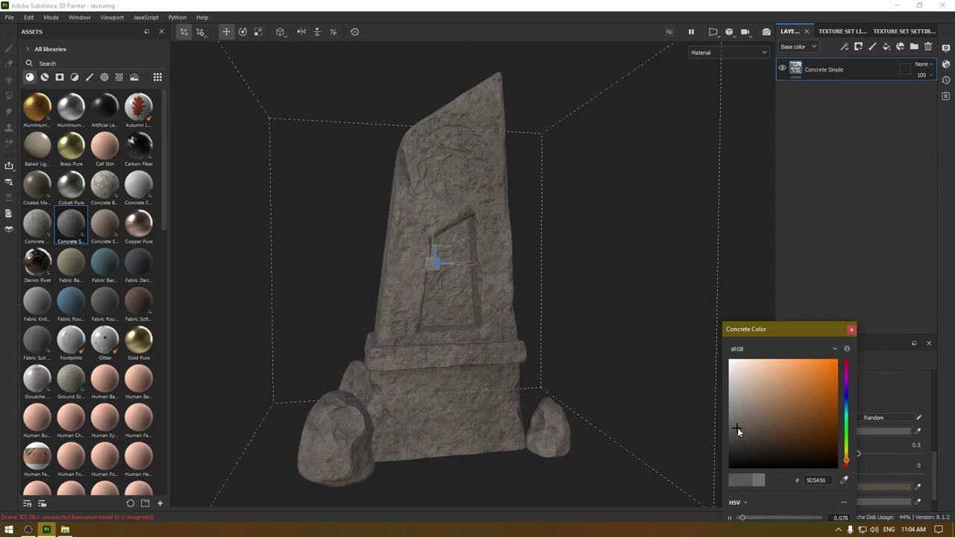
left_click_drag(418, 388, 405, 313, "alt")
right_click_drag(405, 313, 500, 446, "alt")
left_click_drag(463, 429, 489, 434, "alt")
left_click(850, 330)
scroll(510, 328, "down", 2)
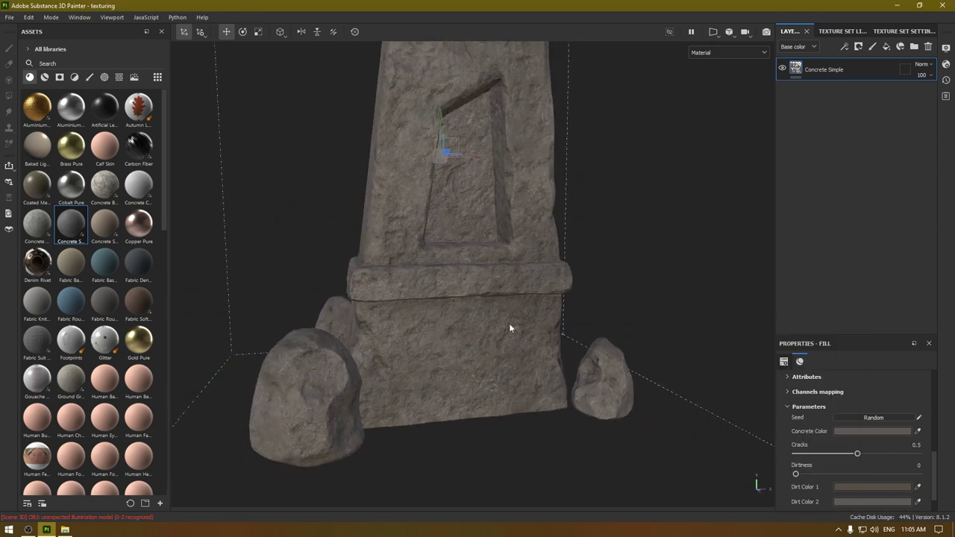
Add a second Concrete Simple fill layer above the first one and give it a black mask
middle_click_drag(509, 327, 520, 396, "alt")
right_click_drag(520, 396, 469, 202, "alt")
middle_click_drag(469, 202, 460, 217, "alt")
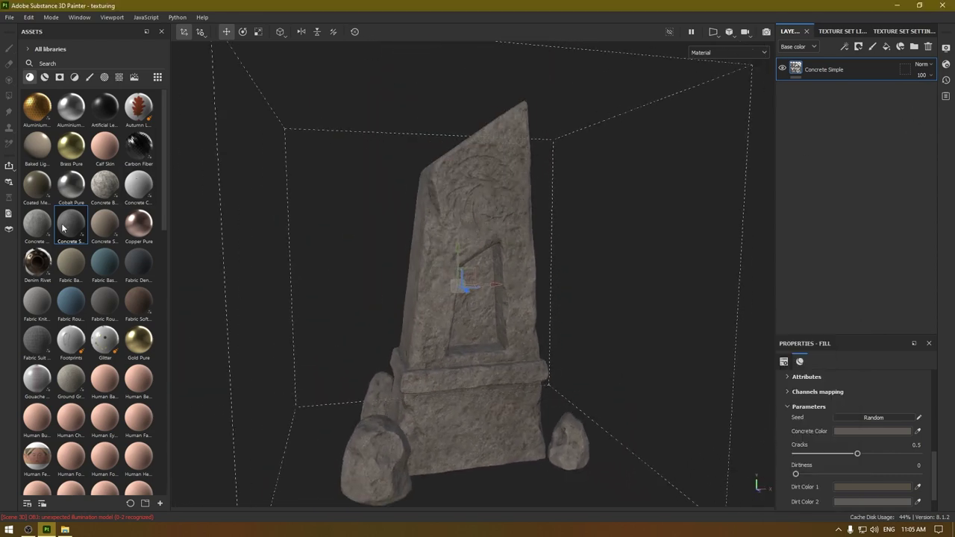
left_click_drag(63, 228, 820, 56)
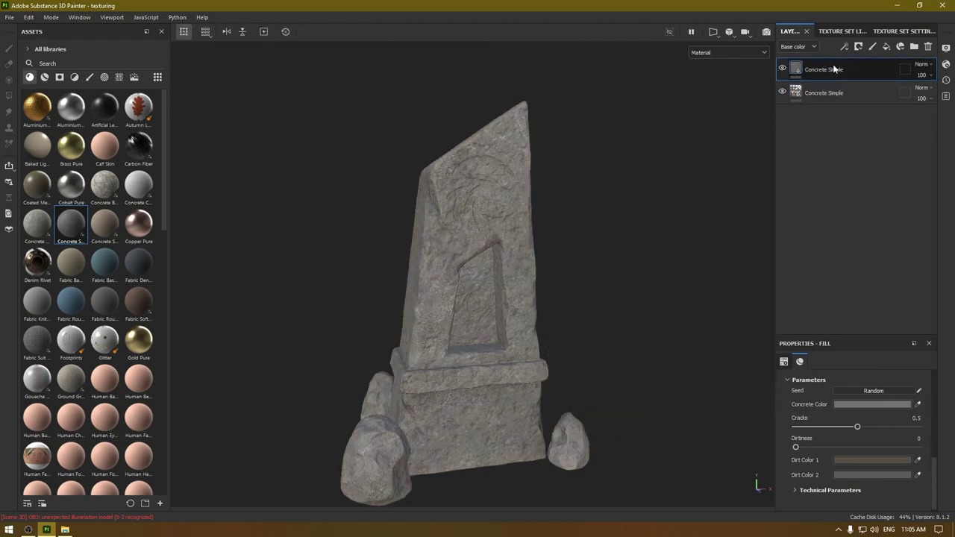
right_click(833, 70)
left_click(845, 83)
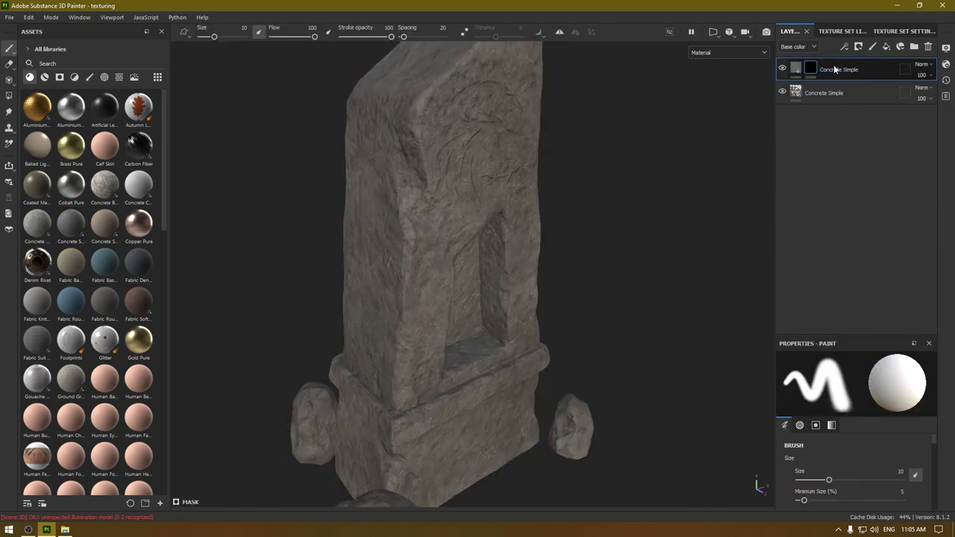
Add a Metal Edge Wear generator to the upper Concrete Simple layer's mask
right_click(833, 70)
left_click(821, 418)
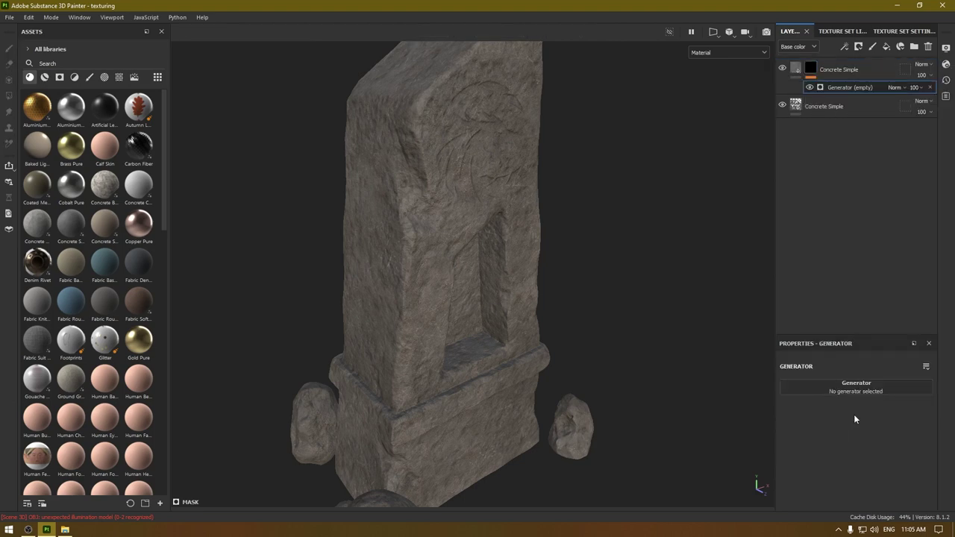
left_click(868, 386)
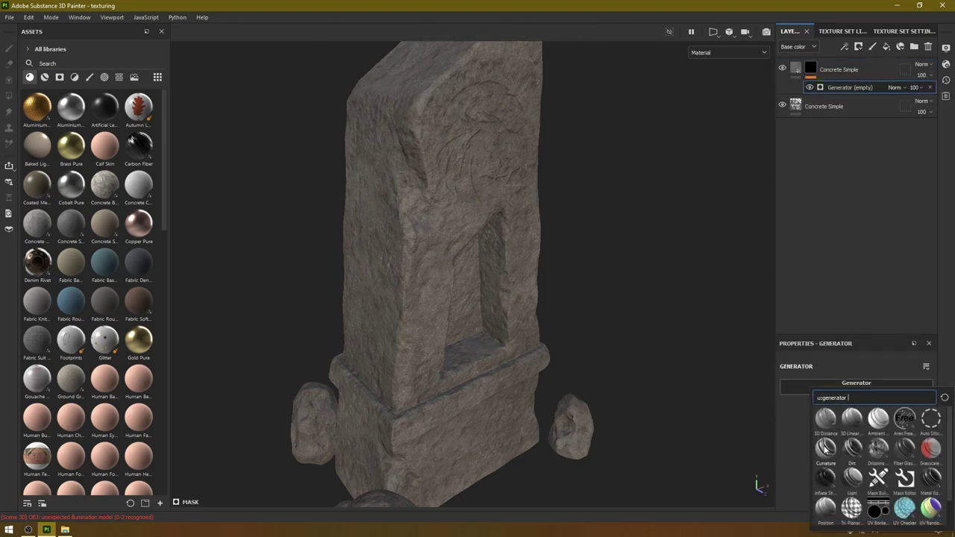
mouse_move(824, 446)
left_click_drag(546, 319, 460, 321, "alt")
scroll(426, 258, "up", 2)
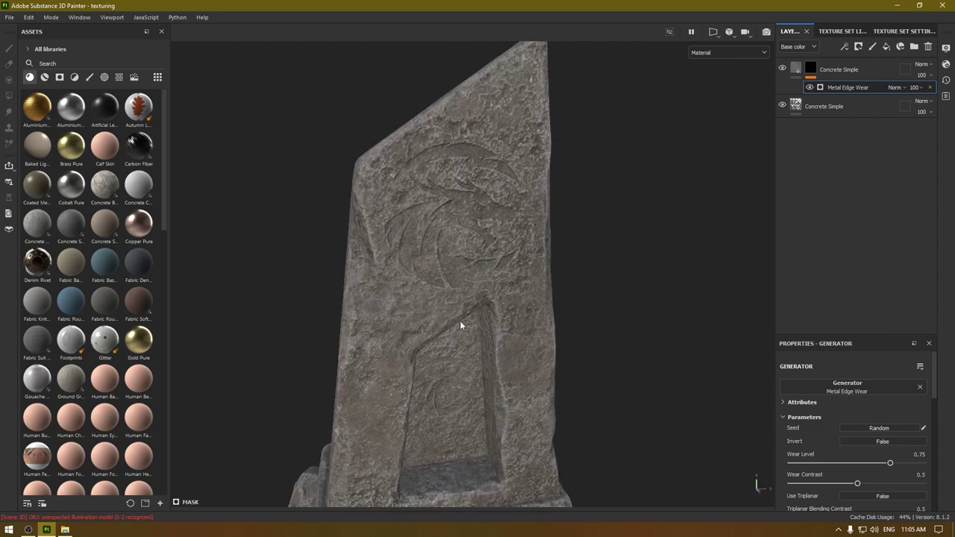
scroll(460, 321, "up", 1)
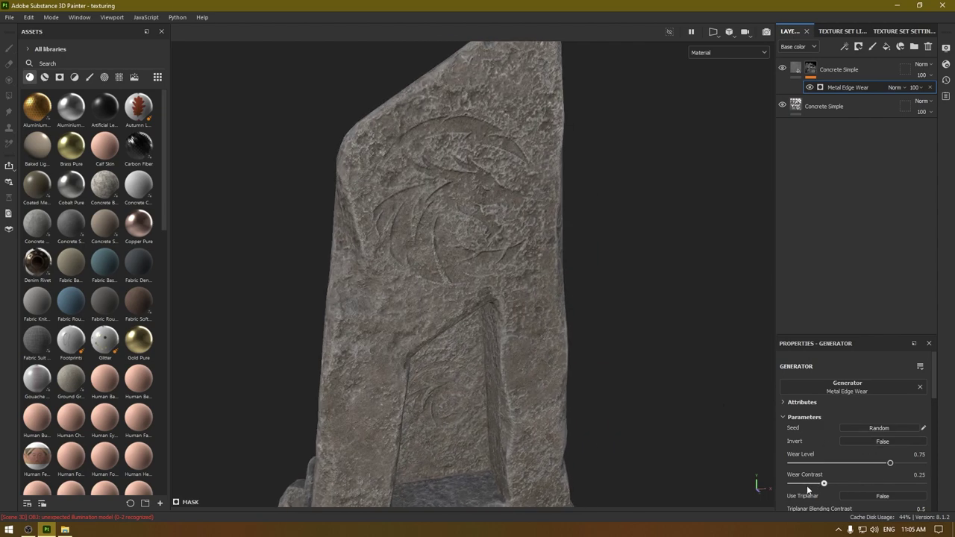
Set the generator's Wear Contrast to 0.79 and Wear Level to 0.87, and turn on Use Triplanar
left_click_drag(806, 485, 877, 494)
left_click(883, 496)
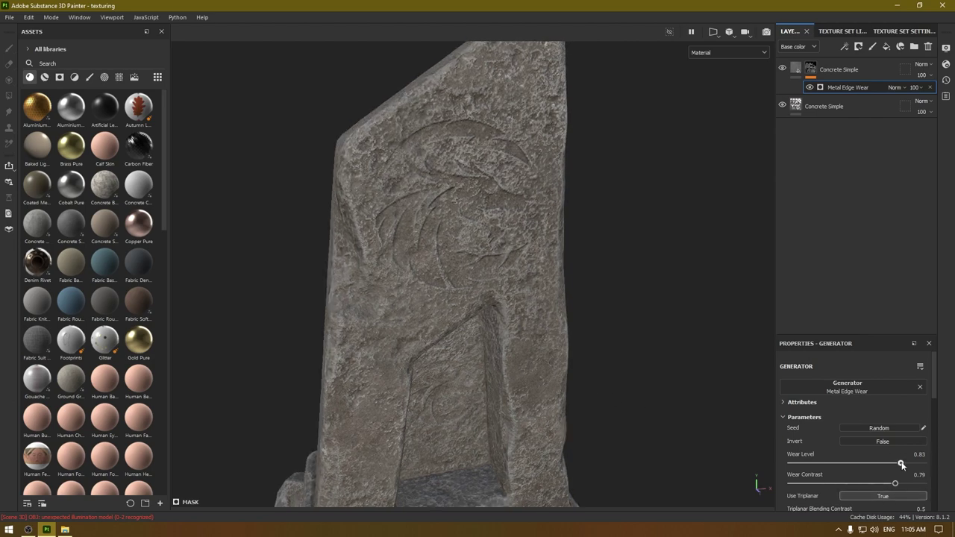
left_click_drag(904, 462, 905, 462)
left_click_drag(386, 469, 482, 315, "alt")
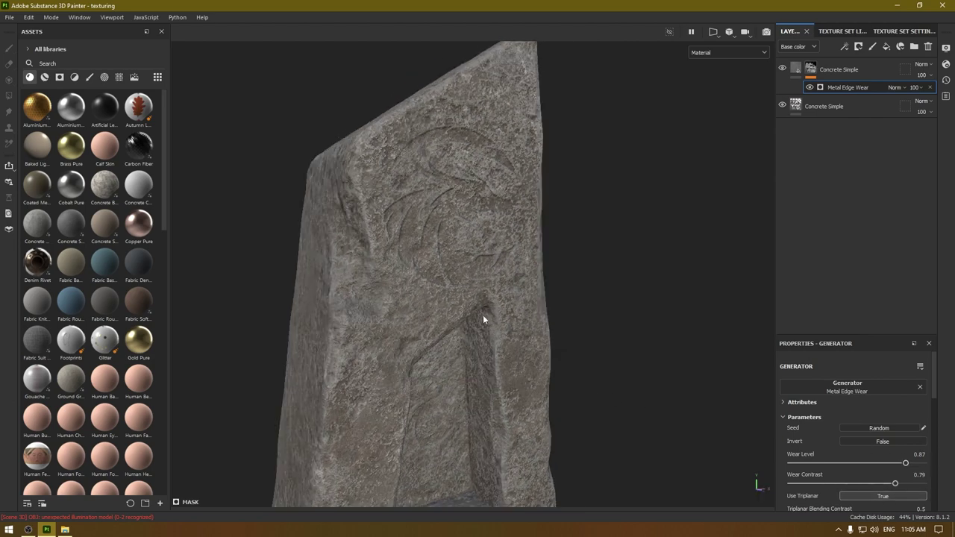
middle_click_drag(482, 315, 462, 89, "alt")
left_click_drag(513, 324, 464, 250, "alt")
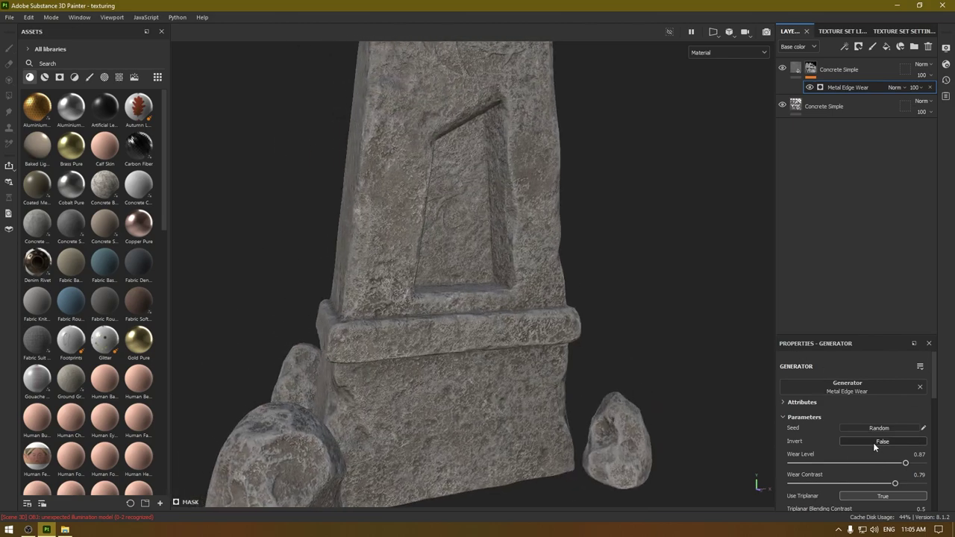
Invert the Metal Edge Wear generator and set its Wear Level to 0.89 and Wear Contrast to 0.41
left_click(875, 440)
middle_click_drag(514, 314, 504, 446, "alt")
scroll(504, 445, "up", 2)
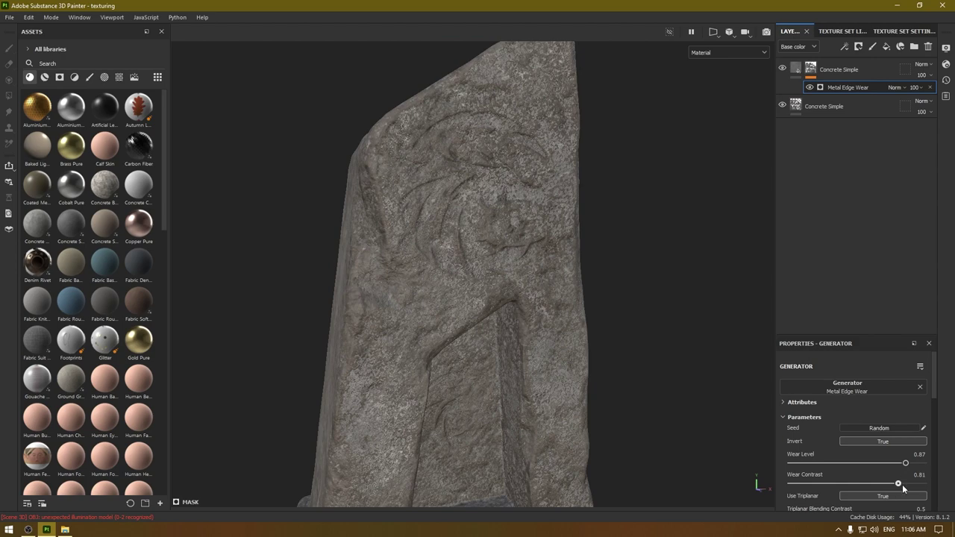
mouse_move(898, 483)
left_mouse_down()
mouse_move(929, 485)
mouse_move(868, 484)
mouse_move(868, 463)
mouse_move(838, 462)
mouse_move(923, 472)
mouse_move(907, 468)
left_mouse_up()
right_click_drag(451, 455, 446, 41, "alt")
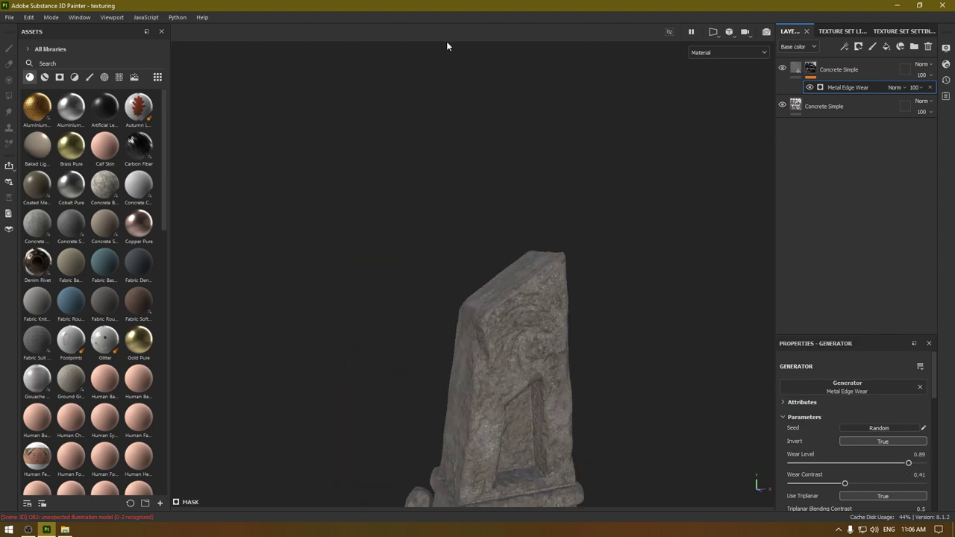
middle_click_drag(549, 335, 503, 145, "alt")
right_click_drag(507, 168, 567, 415, "alt")
left_click_drag(466, 196, 515, 192, "alt")
middle_click_drag(515, 193, 498, 313, "alt")
right_click_drag(498, 313, 578, 364, "alt")
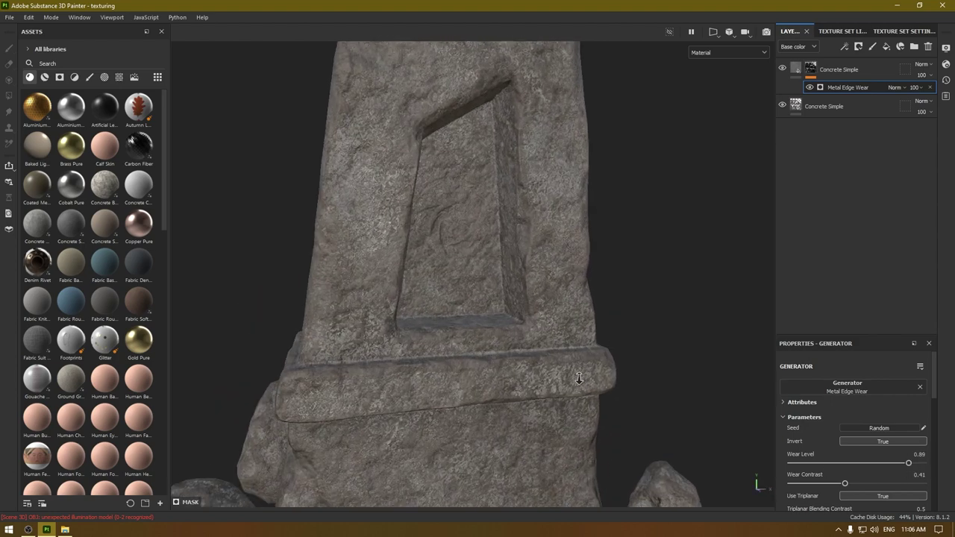
Set the upper Concrete Simple layer's Concrete Color to a dark reddish grey, 5F5858
left_click(804, 70)
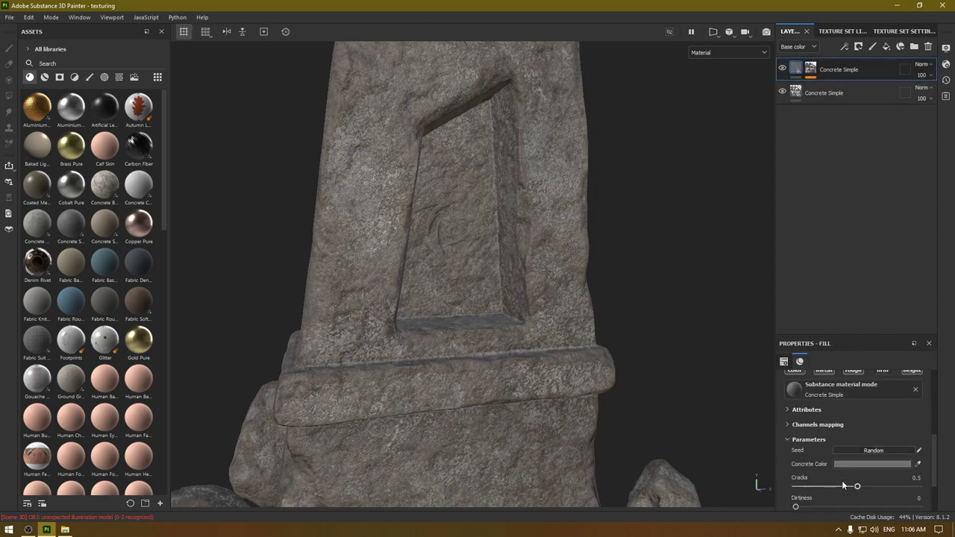
left_click(854, 462)
mouse_move(727, 340)
left_mouse_down()
mouse_move(727, 330)
mouse_move(731, 349)
left_mouse_up()
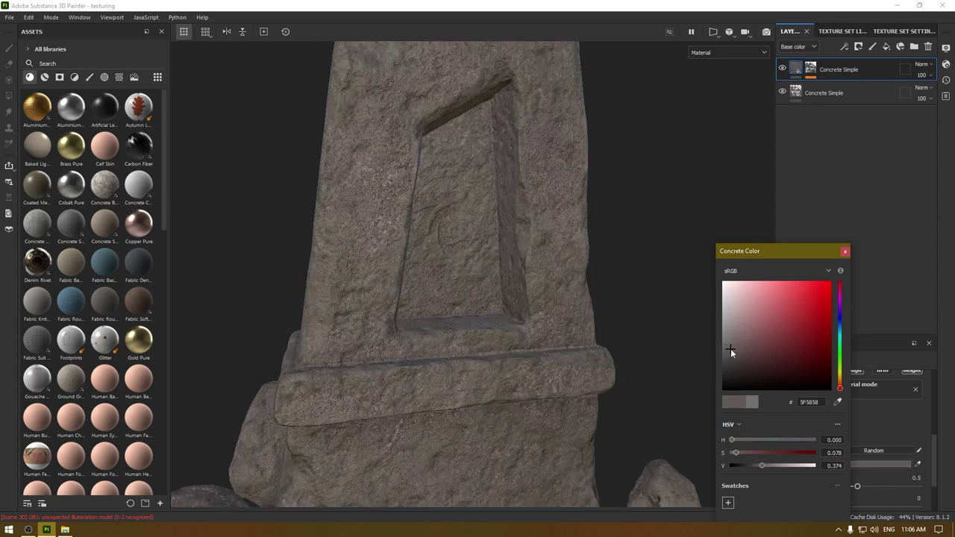
right_click_drag(494, 425, 460, 284, "alt")
middle_click_drag(460, 284, 437, 362, "alt")
right_click_drag(437, 362, 477, 208, "alt")
left_click_drag(476, 208, 554, 314, "alt")
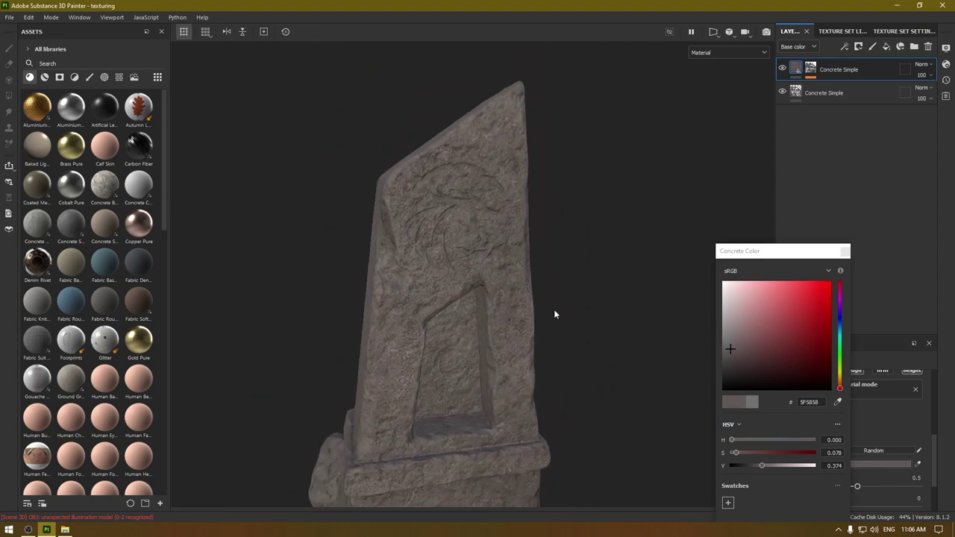
Shift the Concrete Color to an orange-yellow hue of 0.110 and settle on the warm brownish grey 776E5E
left_click(726, 343)
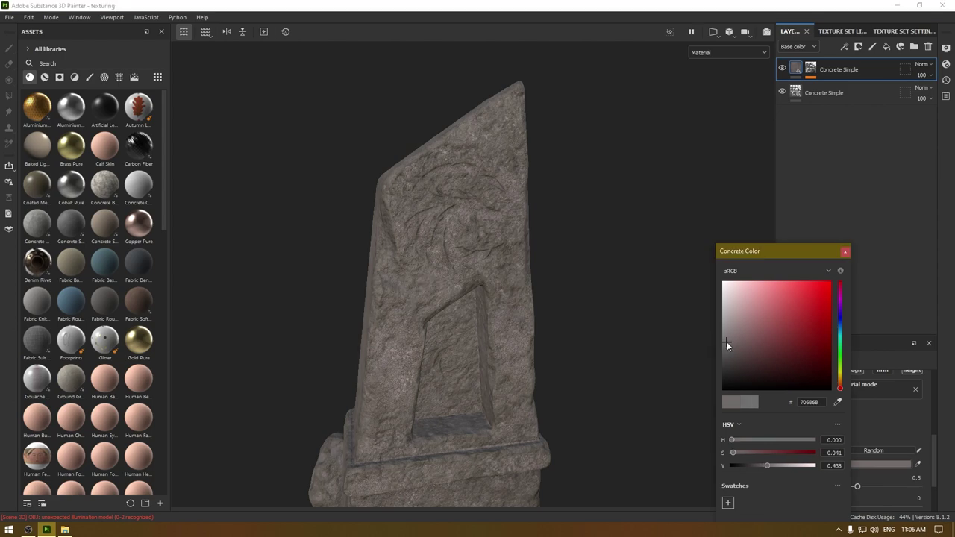
left_click(732, 339)
left_click(840, 385)
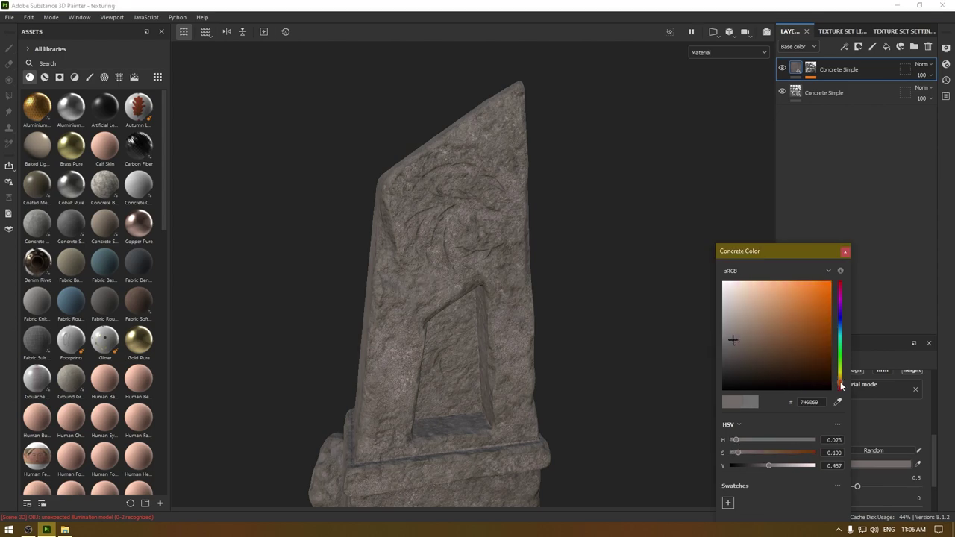
left_click_drag(841, 385, 841, 381)
left_click(738, 298)
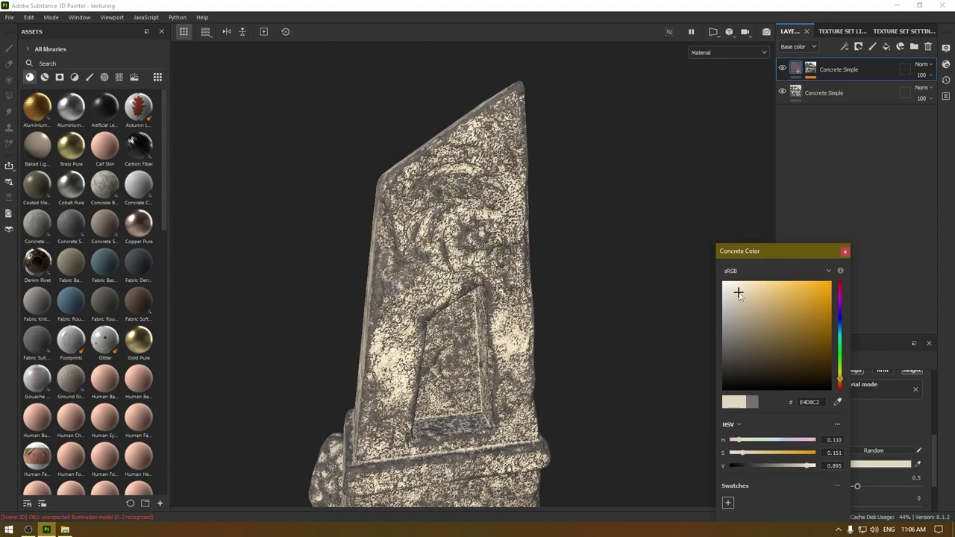
left_click_drag(739, 298, 744, 344)
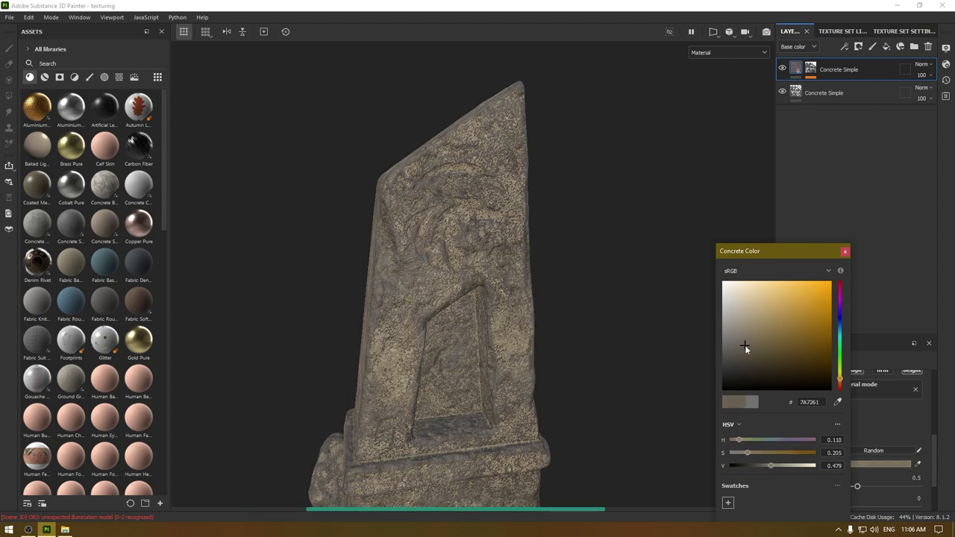
left_click(748, 346)
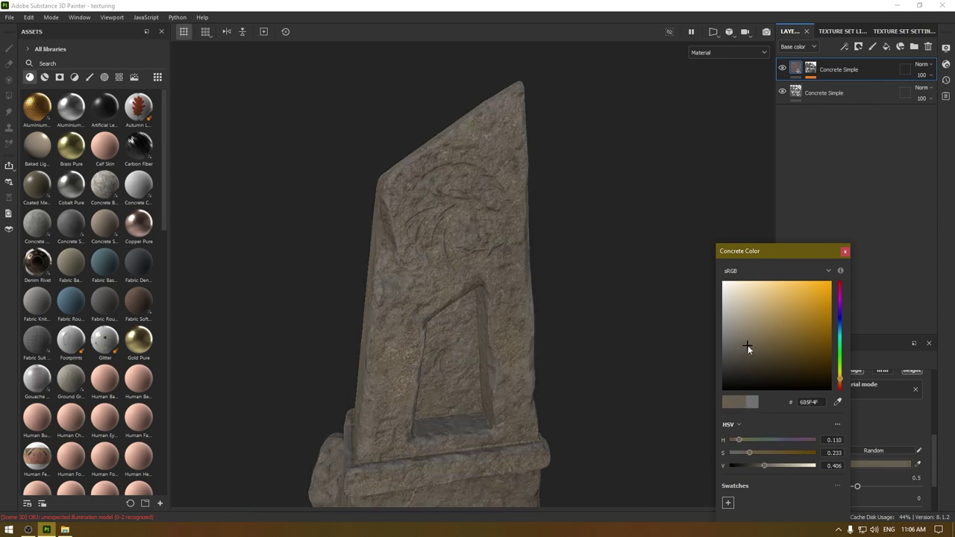
left_click_drag(746, 345, 745, 339)
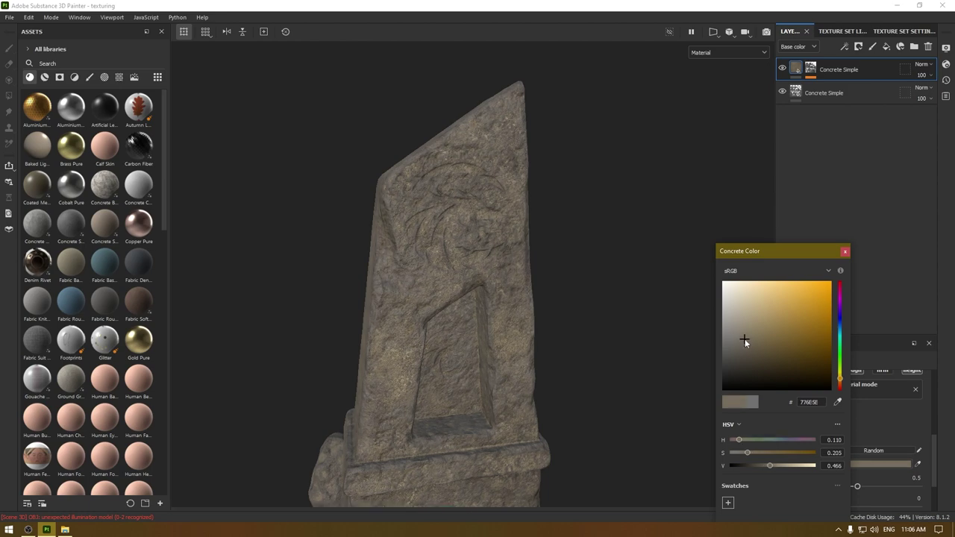
left_click_drag(558, 375, 581, 298, "alt")
left_click(844, 252)
Add a Concrete Dusty fill layer above both Concrete Simple layers and give it a black mask
left_click_drag(477, 182, 457, 180, "alt")
scroll(457, 179, "up", 3)
middle_click_drag(521, 284, 528, 324, "alt")
left_click_drag(539, 356, 520, 276, "alt")
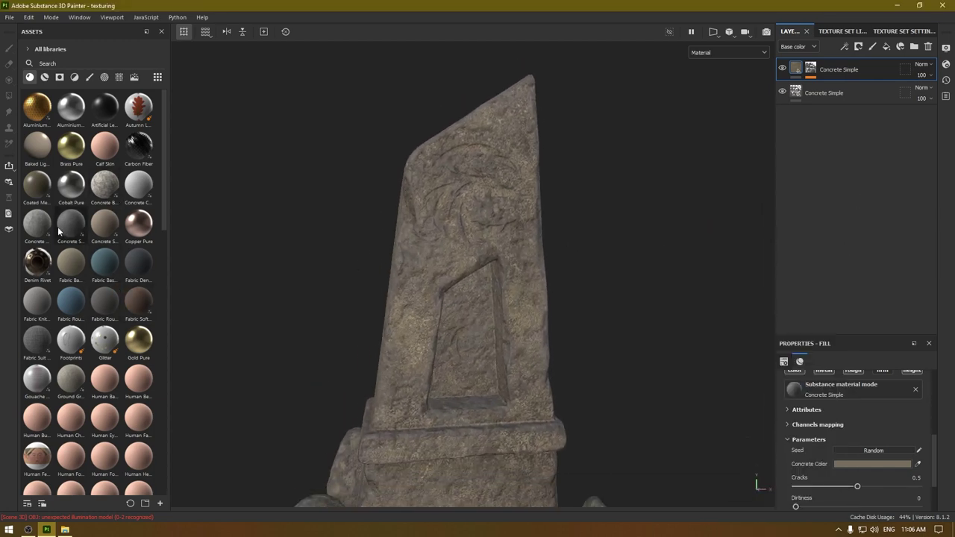
left_click_drag(44, 223, 825, 58)
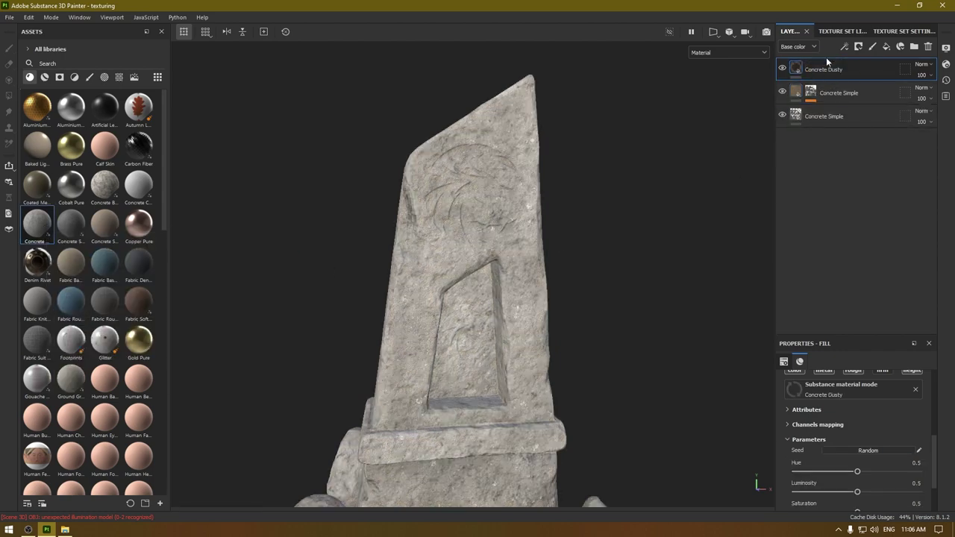
right_click(818, 76)
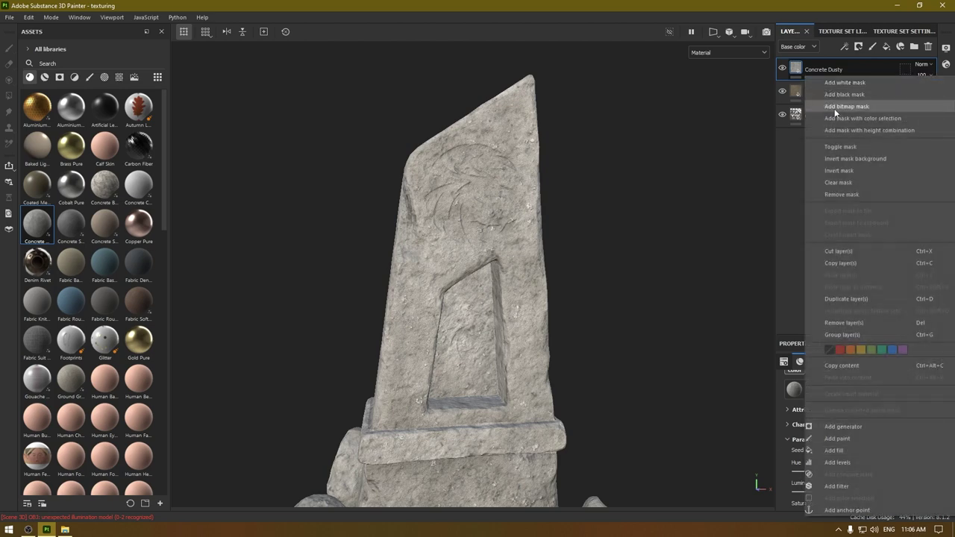
left_click(845, 93)
Add a Curvature generator to the Concrete Dusty layer's mask
right_click(835, 74)
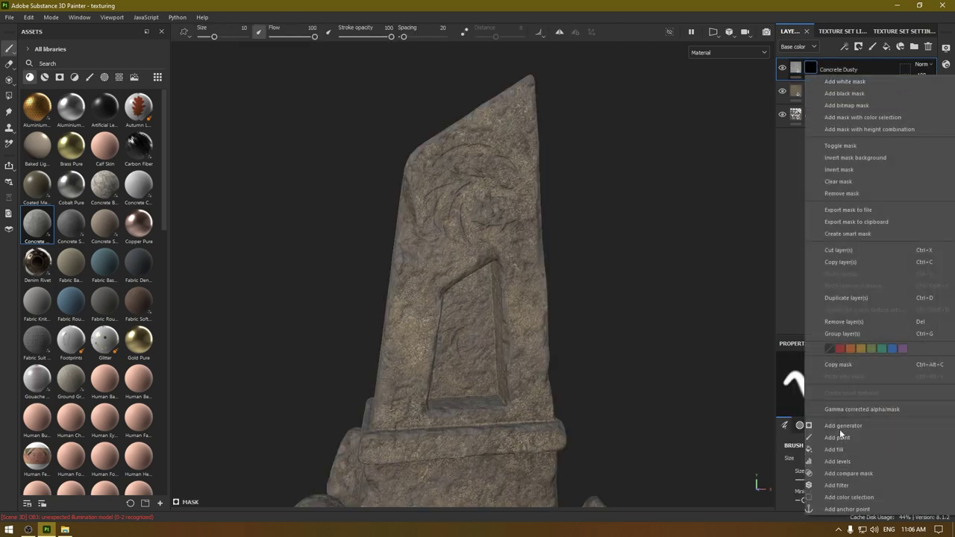
left_click(839, 428)
left_click(842, 390)
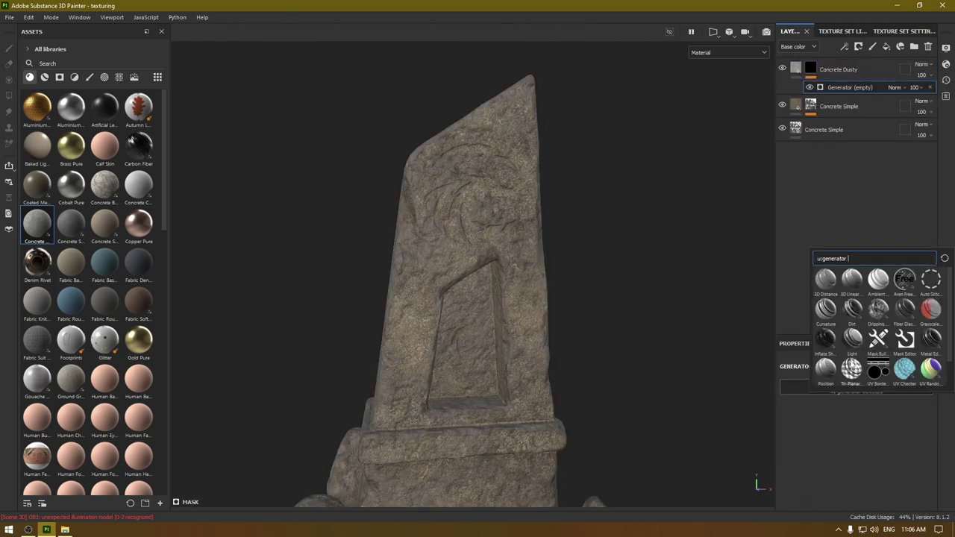
left_click(826, 312)
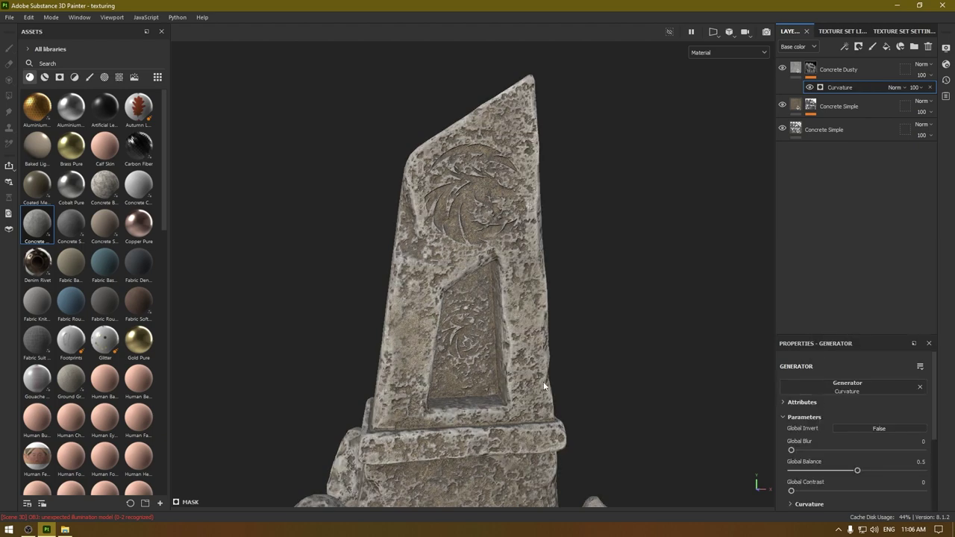
Set the Curvature generator's Global Balance to 0.12 and check the edge wear around the obelisk
left_click_drag(465, 352, 522, 340, "alt")
middle_click_drag(555, 345, 569, 363, "alt")
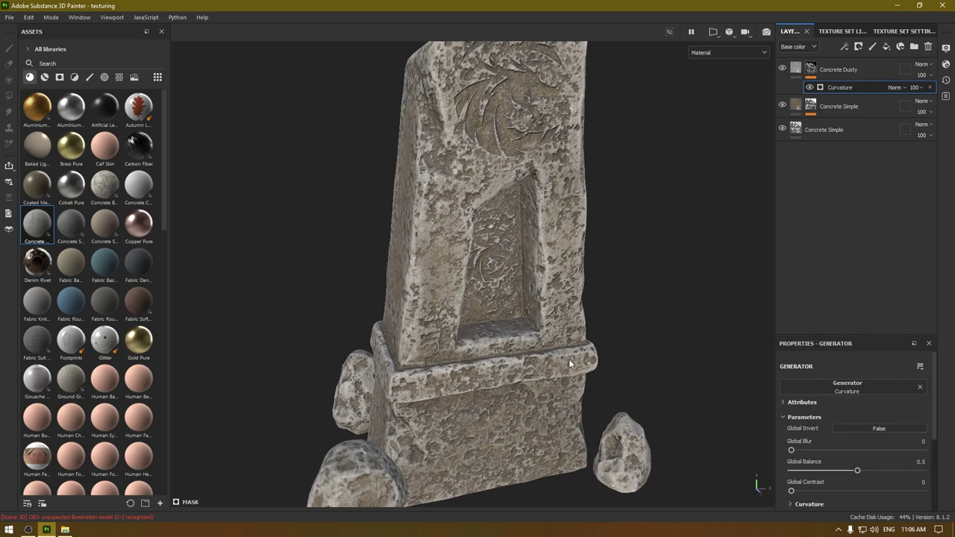
left_click_drag(836, 473, 806, 474)
left_click_drag(623, 448, 559, 452, "alt")
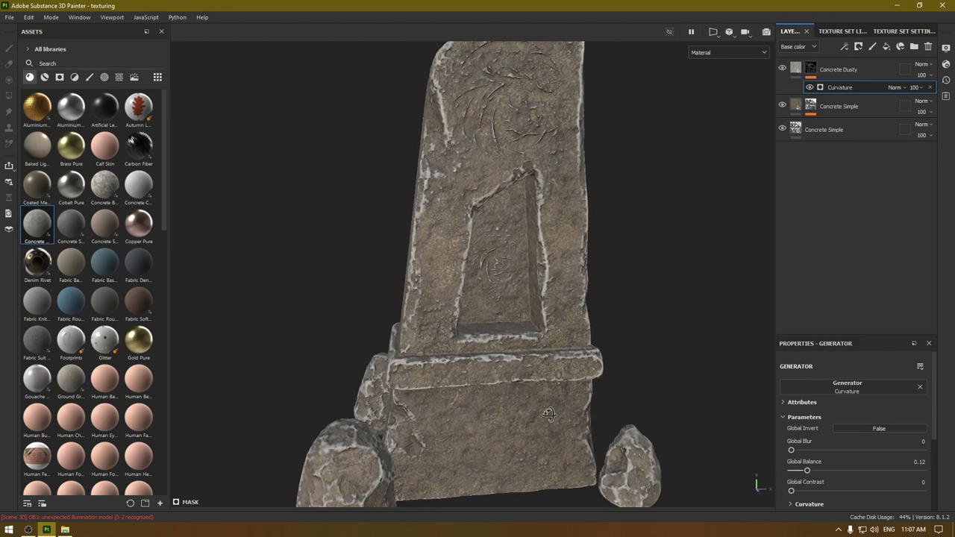
scroll(559, 452, "down", 2)
left_click_drag(626, 417, 698, 409, "alt")
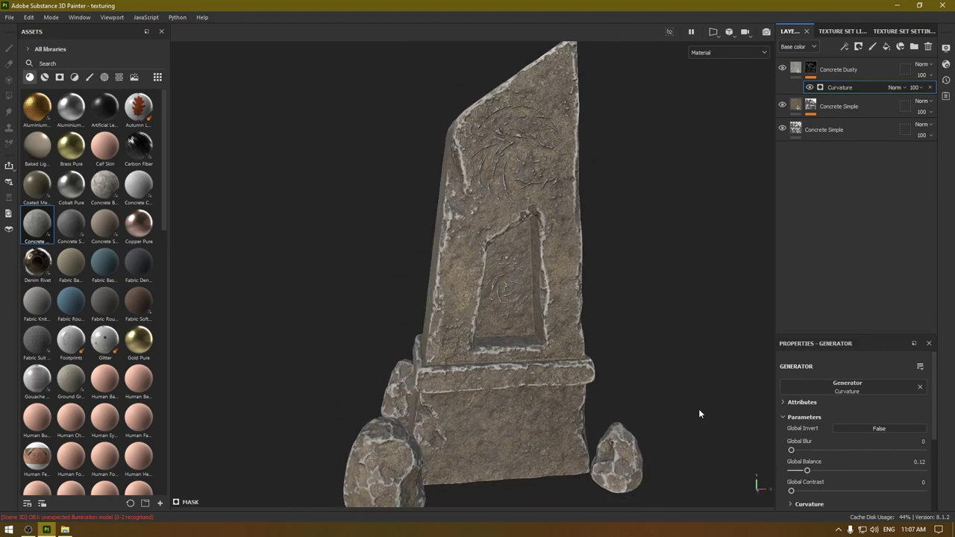
Set the Concrete Dusty layer's base color blend mode to Linear dodge (Add)
left_click(925, 68)
left_click(906, 159)
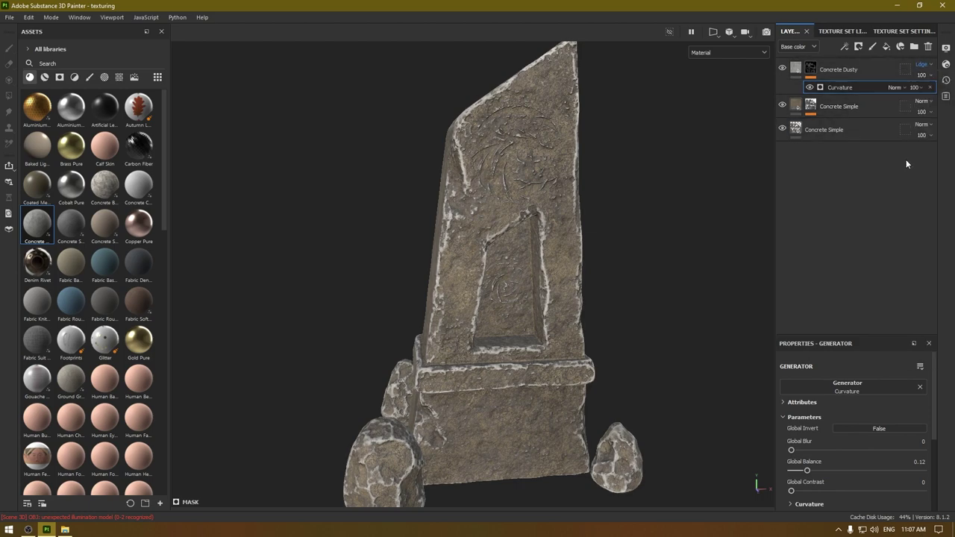
mouse_move(594, 229)
left_mouse_down("alt")
mouse_move(610, 219)
mouse_move(575, 271)
mouse_move(498, 343)
left_mouse_up("alt")
middle_click_drag(499, 343, 521, 394, "alt")
scroll(521, 394, "up", 3)
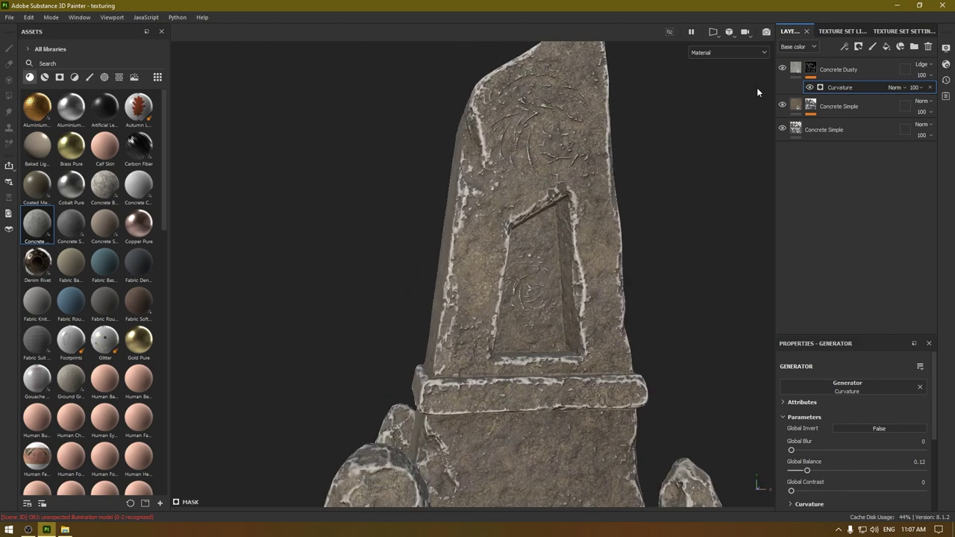
Set the Concrete Dusty material's Luminosity to 0.41 and Saturation to 0.54
left_click(795, 68)
scroll(840, 421, "down", 3)
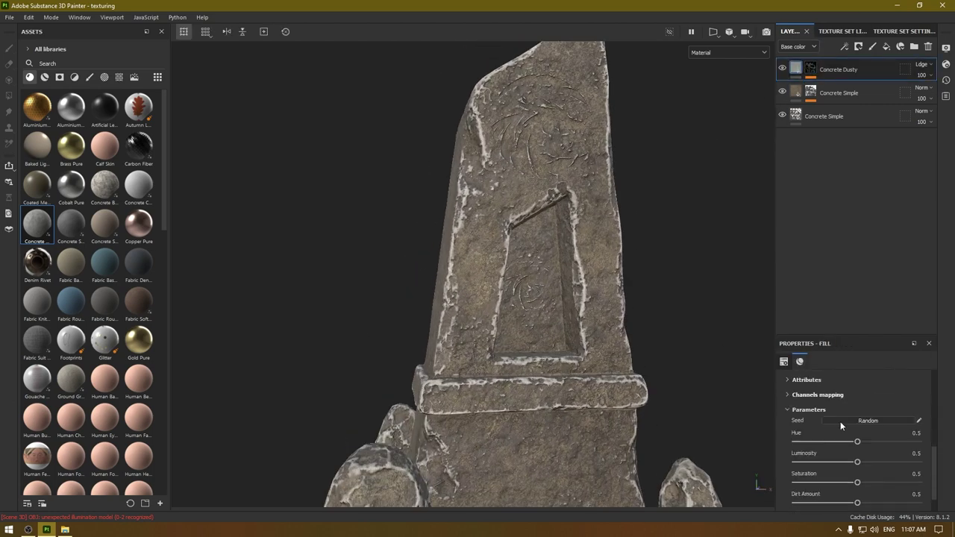
scroll(842, 423, "down", 1)
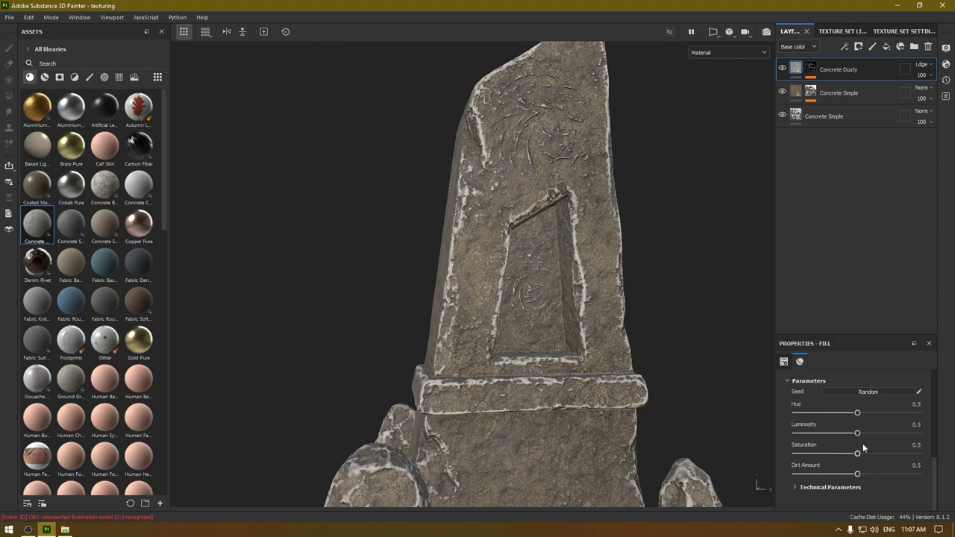
left_click_drag(857, 434, 863, 455)
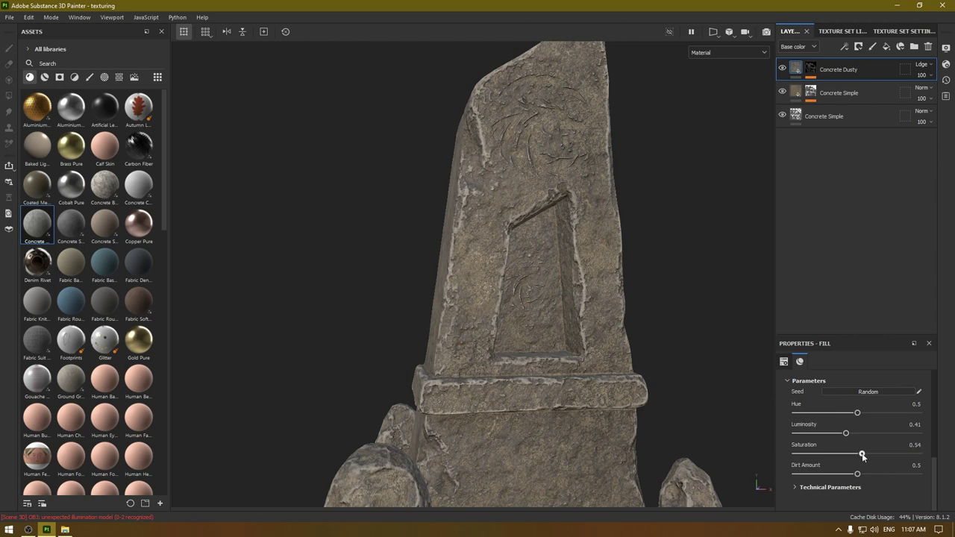
left_click_drag(597, 381, 643, 402, "alt")
middle_click_drag(637, 291, 567, 376, "alt")
left_click_drag(559, 215, 686, 235, "alt")
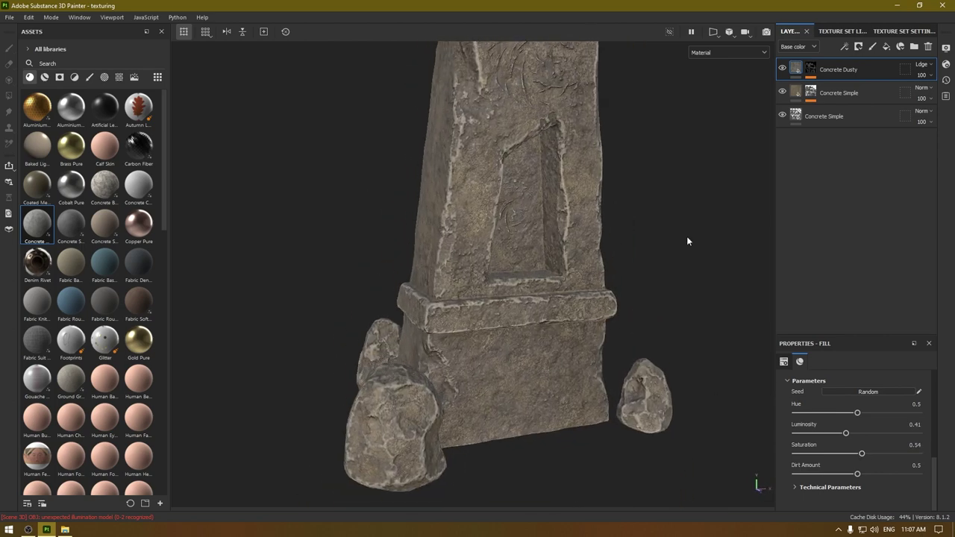
Set the Global Balance of the Concrete Dusty mask's Curvature generator to 0.22, keeping Global Contrast at 0
left_click(794, 67)
left_click(843, 87)
left_click_drag(477, 268, 471, 301, "alt")
scroll(837, 481, "down", 1)
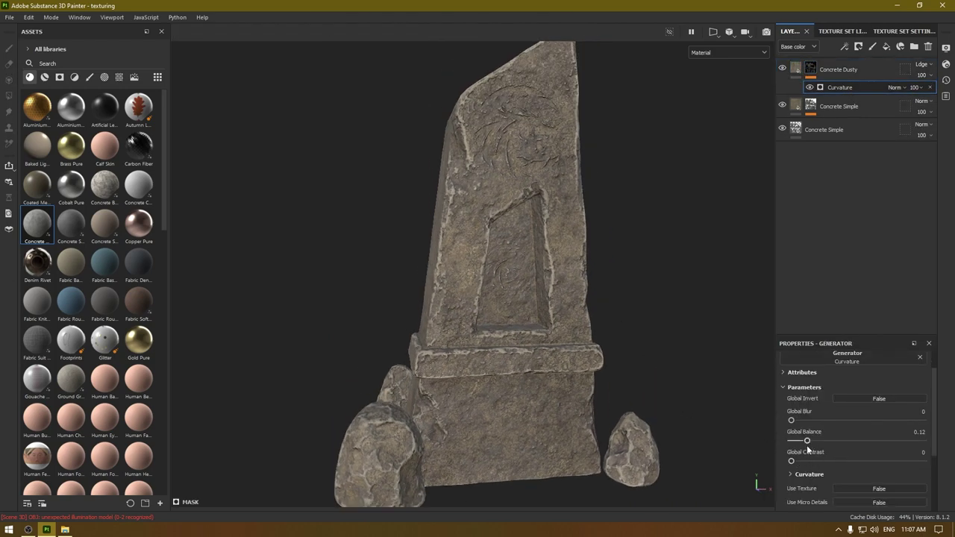
left_click_drag(555, 359, 586, 361, "alt")
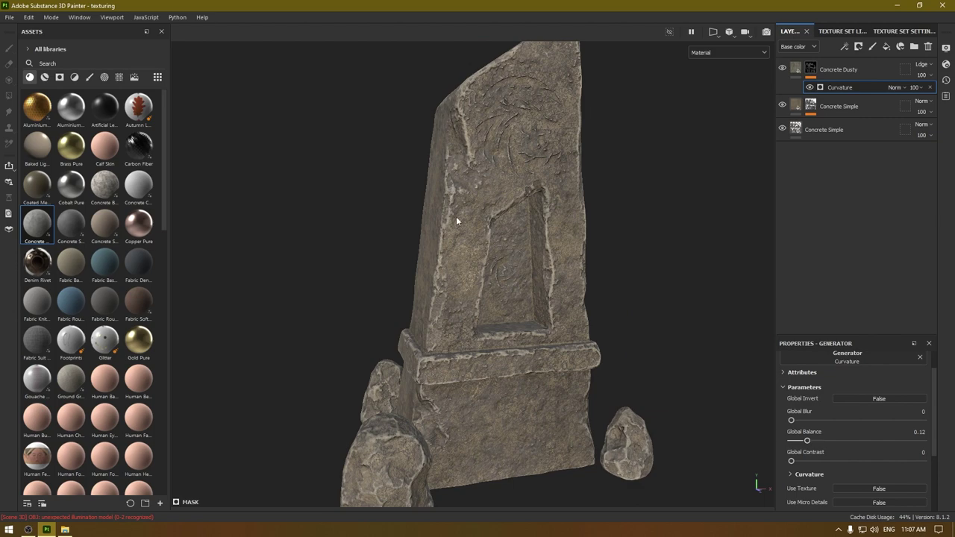
left_click_drag(456, 218, 485, 311, "alt")
left_click_drag(522, 143, 527, 198, "alt")
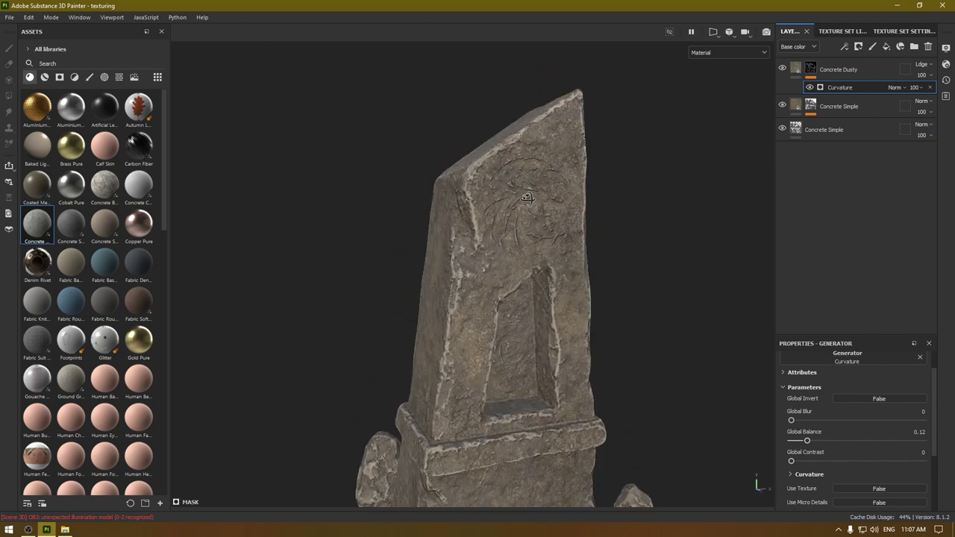
mouse_move(809, 440)
left_mouse_down()
mouse_move(858, 439)
mouse_move(808, 442)
mouse_move(817, 443)
left_mouse_up()
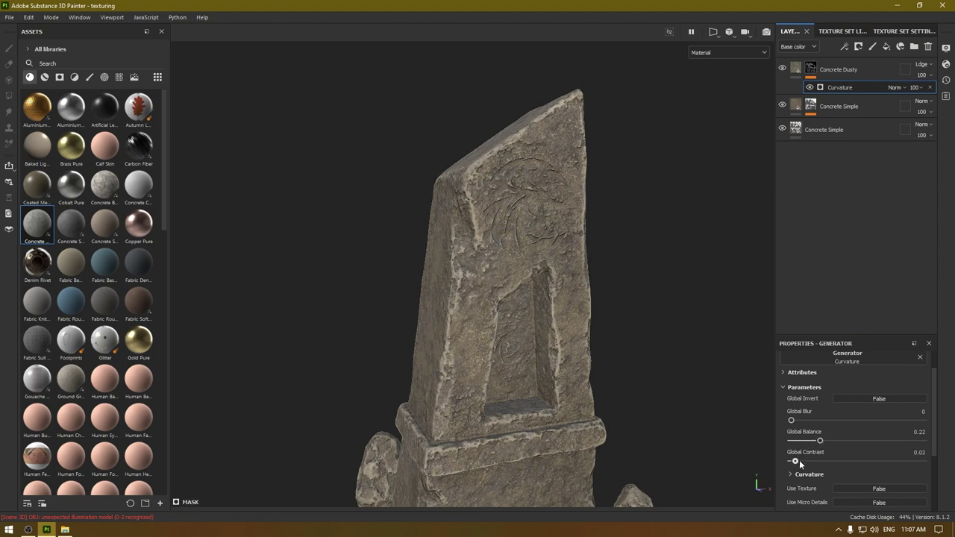
left_click_drag(837, 462, 789, 463)
Examine the worn edges and the carved emblem on the obelisk's upper front from several angles
scroll(556, 298, "down", 3)
left_click_drag(537, 276, 477, 243, "alt")
scroll(565, 487, "up", 4)
scroll(566, 487, "up", 1)
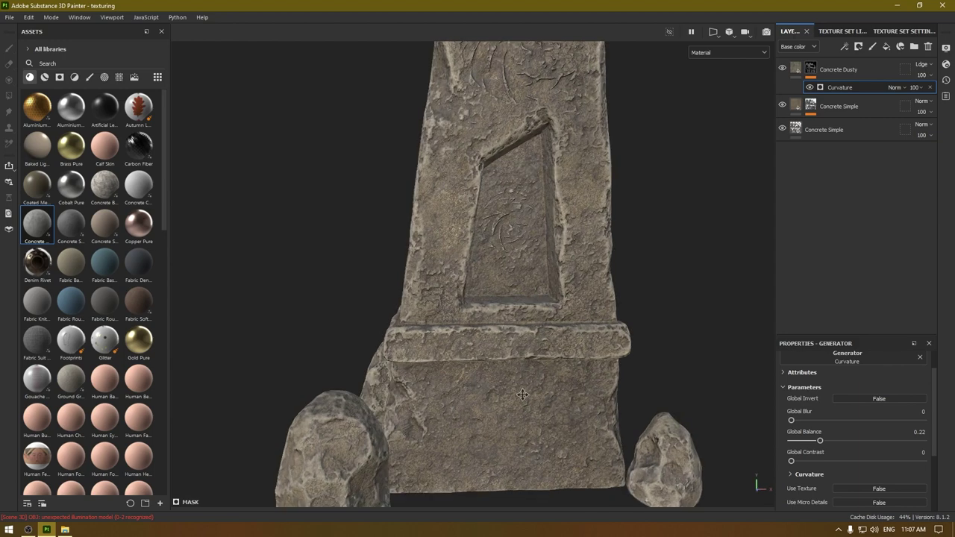
middle_click_drag(522, 269, 468, 431, "alt")
right_click_drag(467, 431, 578, 520, "alt")
left_click_drag(515, 298, 539, 299, "alt")
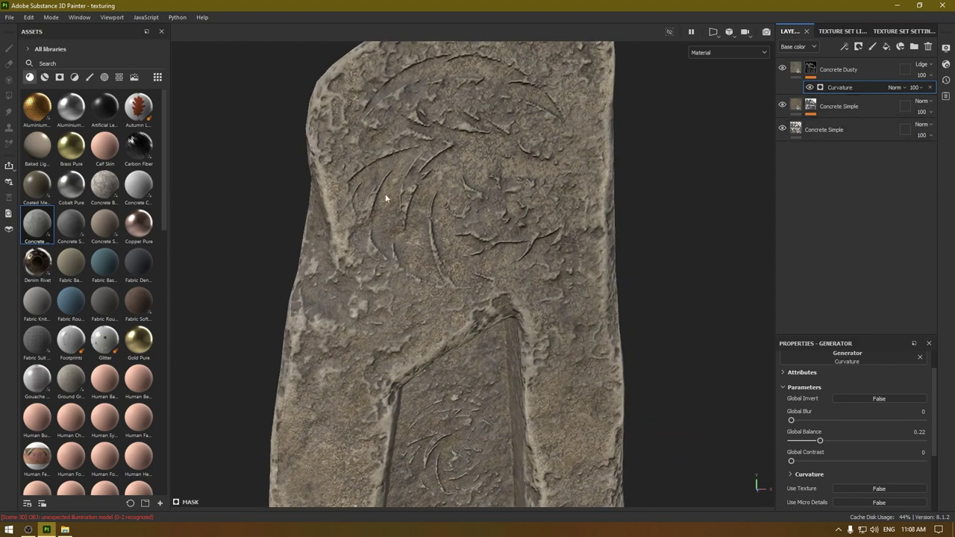
middle_click_drag(385, 197, 394, 258, "alt")
mouse_move(395, 209)
left_mouse_down("alt")
mouse_move(442, 201)
mouse_move(414, 205)
left_mouse_up("alt")
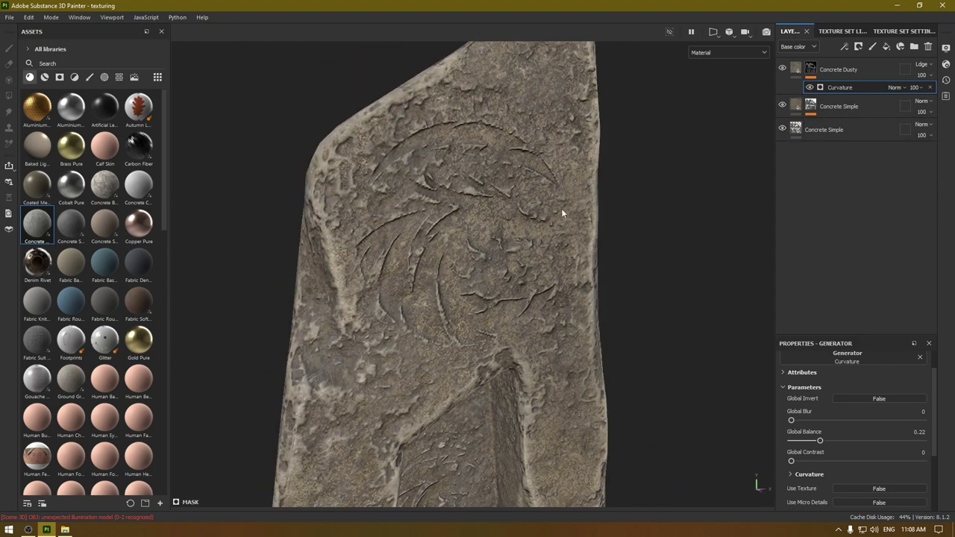
left_click_drag(562, 213, 616, 271, "alt")
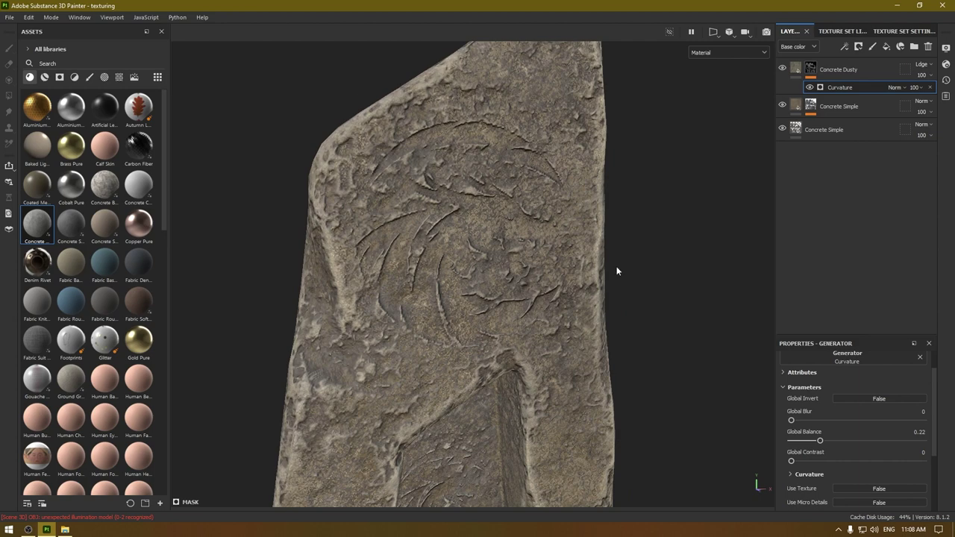
left_click_drag(441, 380, 493, 351, "alt")
Add a Paint effect above the Curvature generator in the Concrete Dusty mask, blended as Linear dodge (Add)
right_click(841, 88)
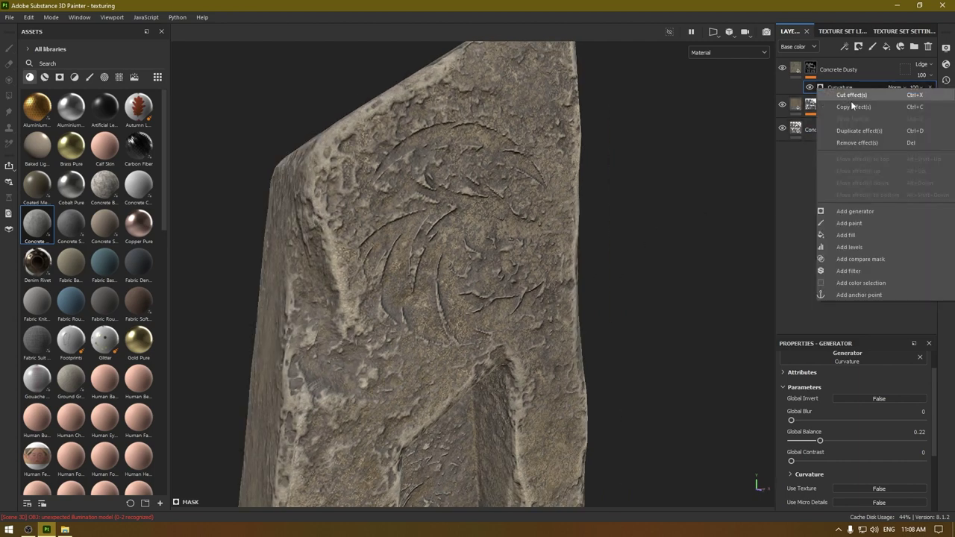
left_click(849, 223)
left_click(895, 88)
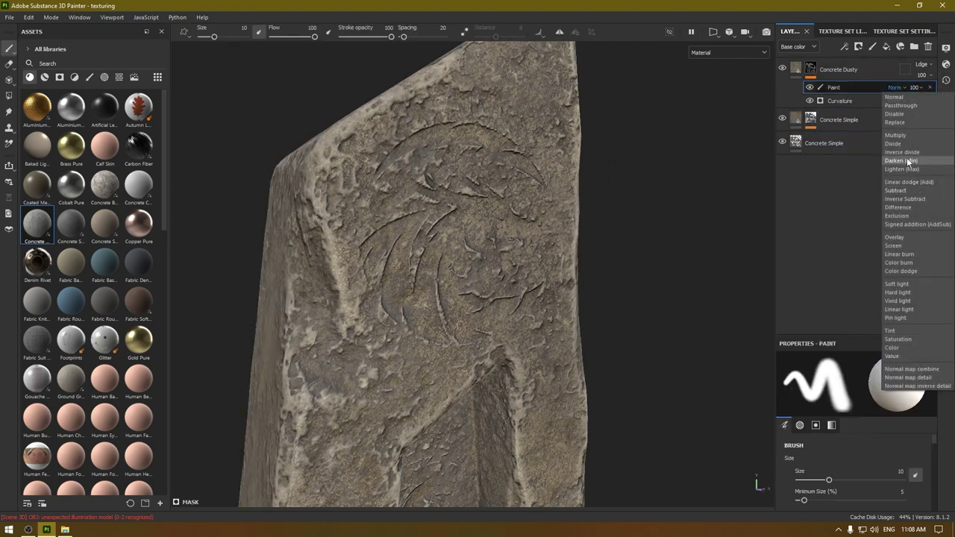
left_click(912, 182)
Paint the crescent arc above the upper carved emblem into the Concrete Dusty mask with a brush size of 1.36
mouse_move(507, 306)
left_mouse_down("alt")
mouse_move(456, 280)
mouse_move(458, 207)
left_mouse_up("alt")
right_click_drag(428, 173, 445, 346, "alt")
key("bracketleft")
key("bracketleft")
key("bracketleft")
key("bracketleft")
key("bracketleft")
key("bracketleft")
key("bracketleft")
key("bracketleft")
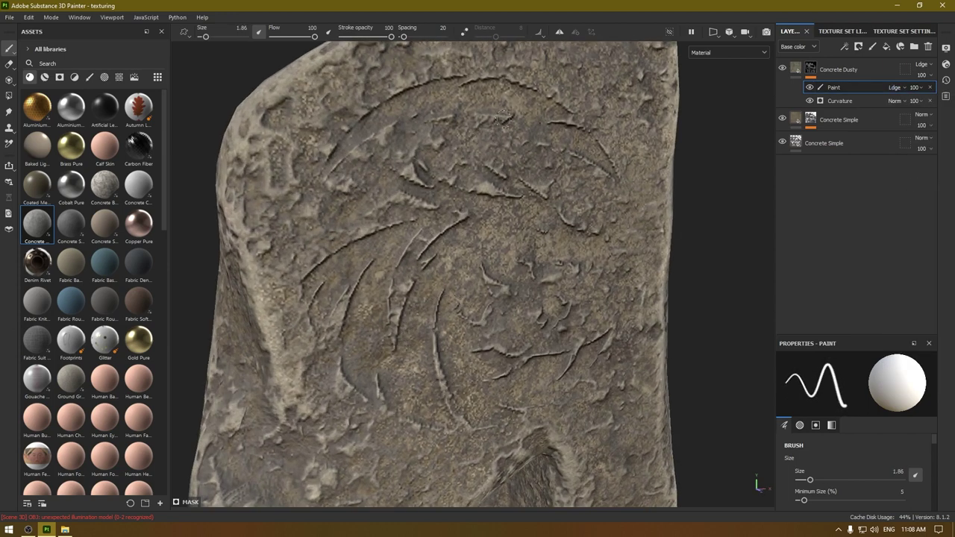
key("bracketleft")
scroll(512, 109, "up", 1)
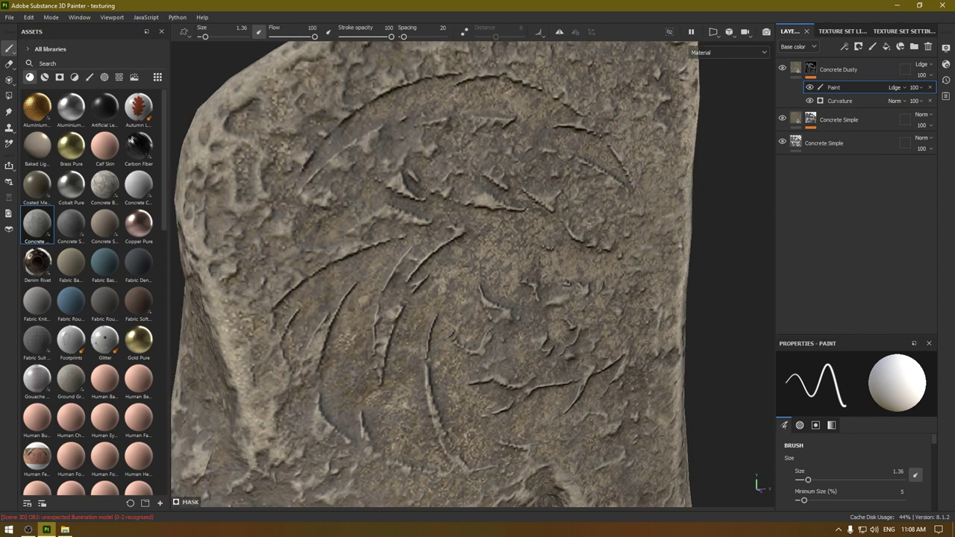
mouse_move(504, 91)
left_mouse_down()
mouse_move(568, 115)
mouse_move(537, 111)
left_mouse_up()
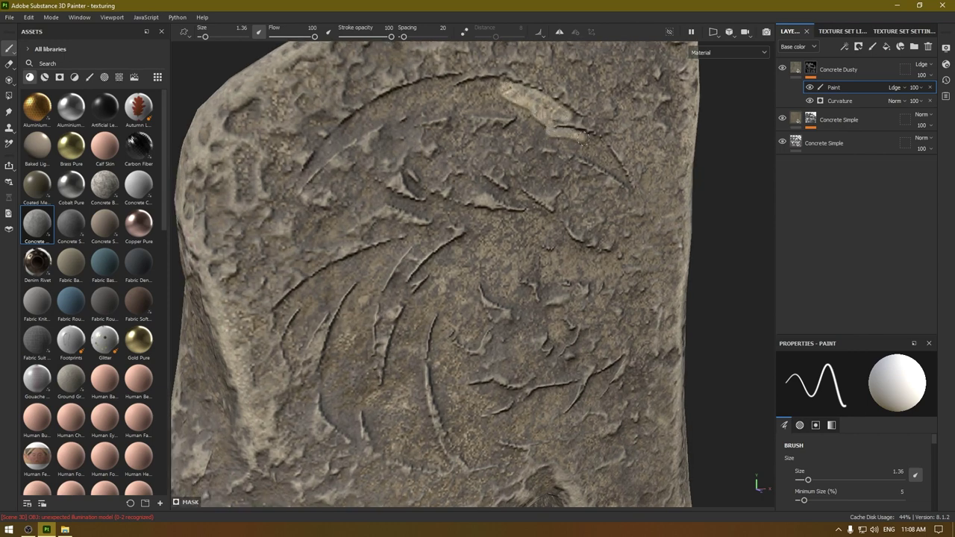
mouse_move(580, 137)
left_mouse_down()
mouse_move(613, 164)
mouse_move(502, 95)
mouse_move(451, 93)
mouse_move(383, 106)
mouse_move(303, 176)
left_mouse_up()
mouse_move(356, 131)
left_mouse_down()
mouse_move(448, 96)
mouse_move(446, 113)
mouse_move(514, 108)
mouse_move(466, 98)
left_mouse_up()
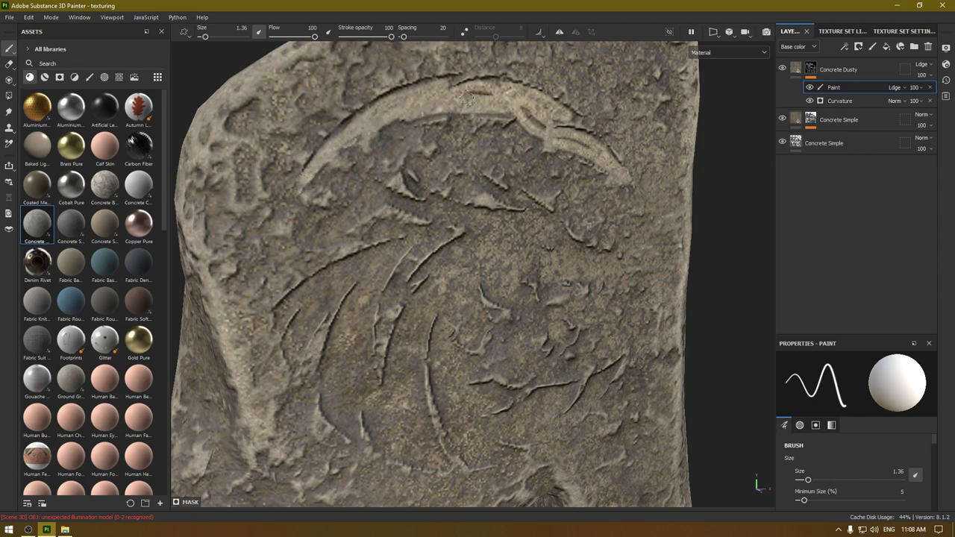
Paint the upper emblem's crest, pointed snout and central curved feather into the mask with the 1.36 brush
scroll(532, 124, "down", 4)
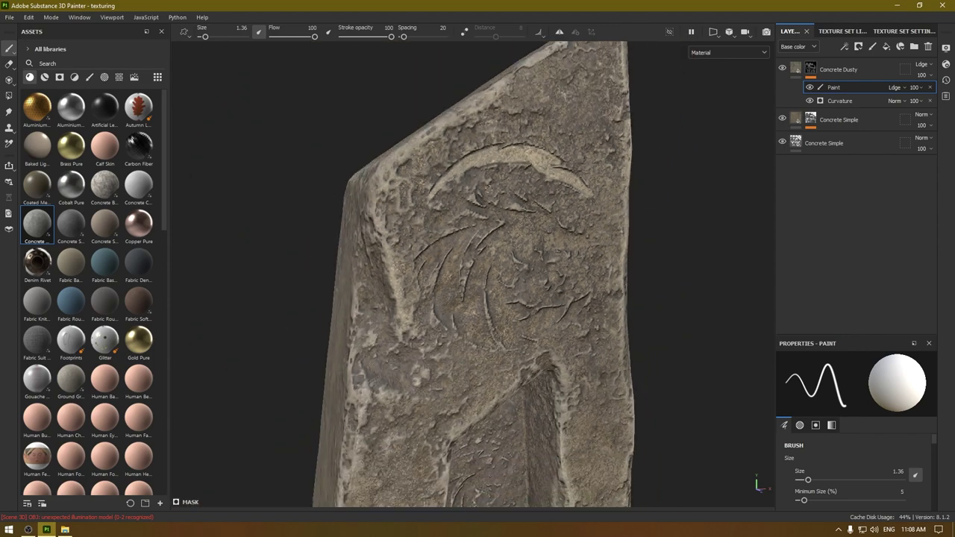
left_click_drag(532, 123, 480, 199, "alt")
scroll(481, 198, "up", 5)
middle_click_drag(544, 325, 528, 400, "alt")
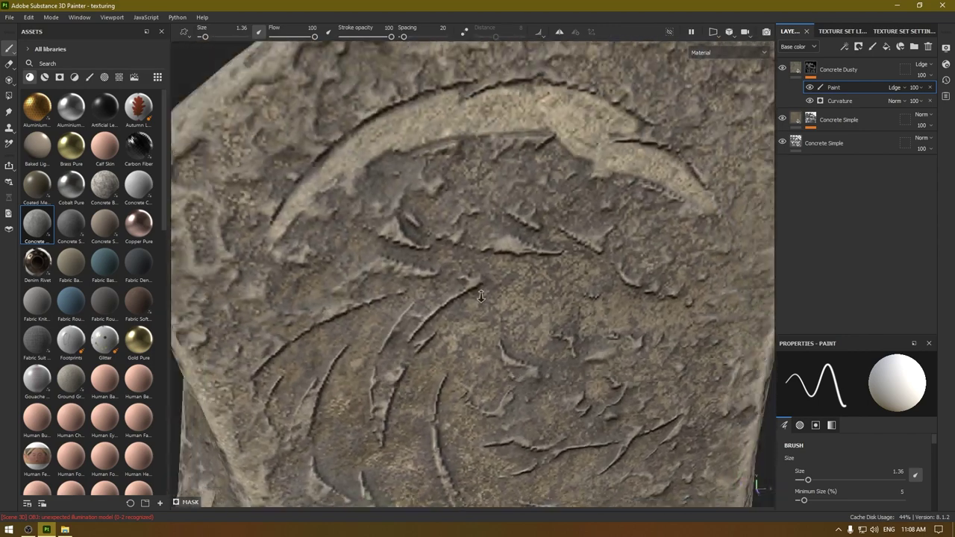
scroll(528, 400, "down", 2)
middle_click_drag(482, 267, 434, 140, "alt")
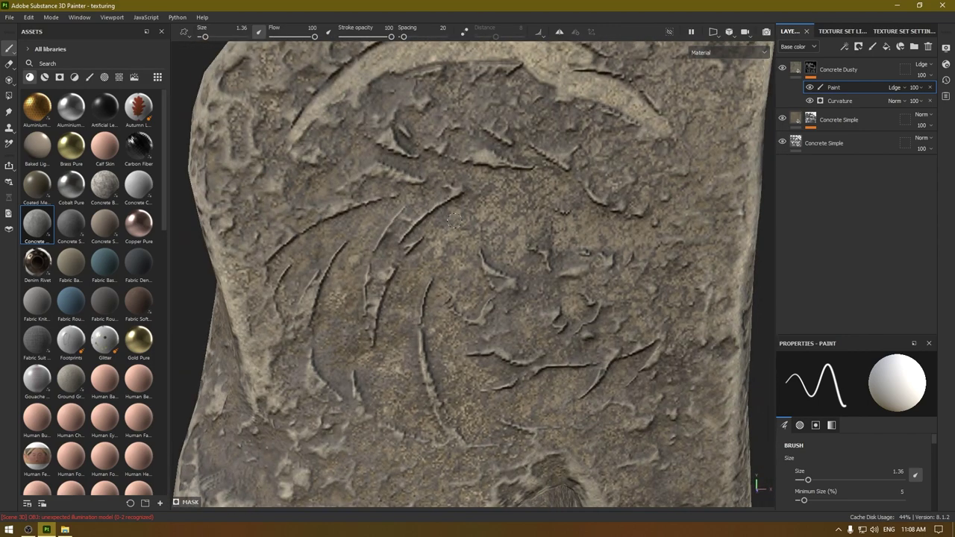
key("]")
key("bracketleft")
mouse_move(419, 152)
left_mouse_down()
mouse_move(537, 177)
mouse_move(528, 158)
mouse_move(626, 234)
mouse_move(587, 224)
left_mouse_up()
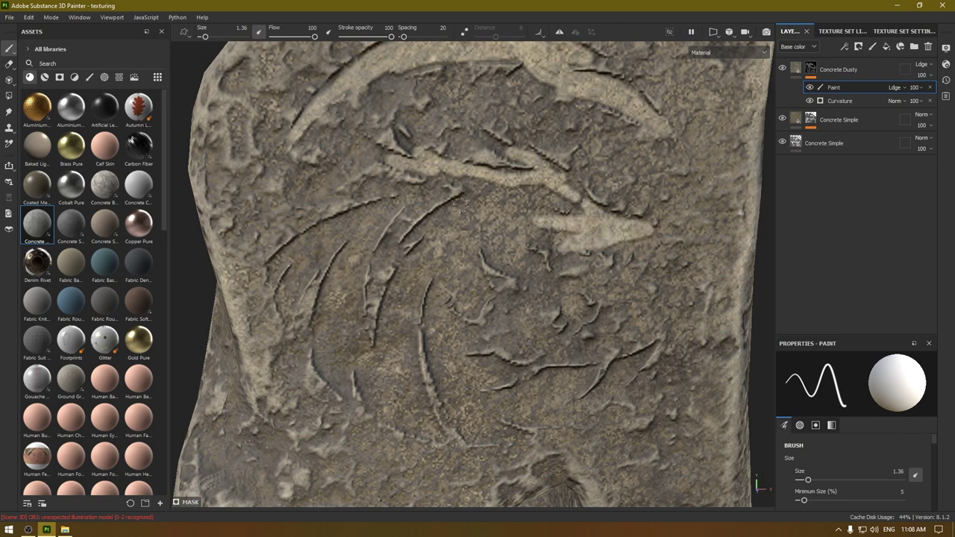
mouse_move(458, 205)
left_mouse_down()
mouse_move(416, 239)
mouse_move(382, 337)
mouse_move(373, 395)
mouse_move(406, 426)
mouse_move(420, 403)
mouse_move(409, 307)
mouse_move(429, 243)
mouse_move(407, 375)
left_mouse_up()
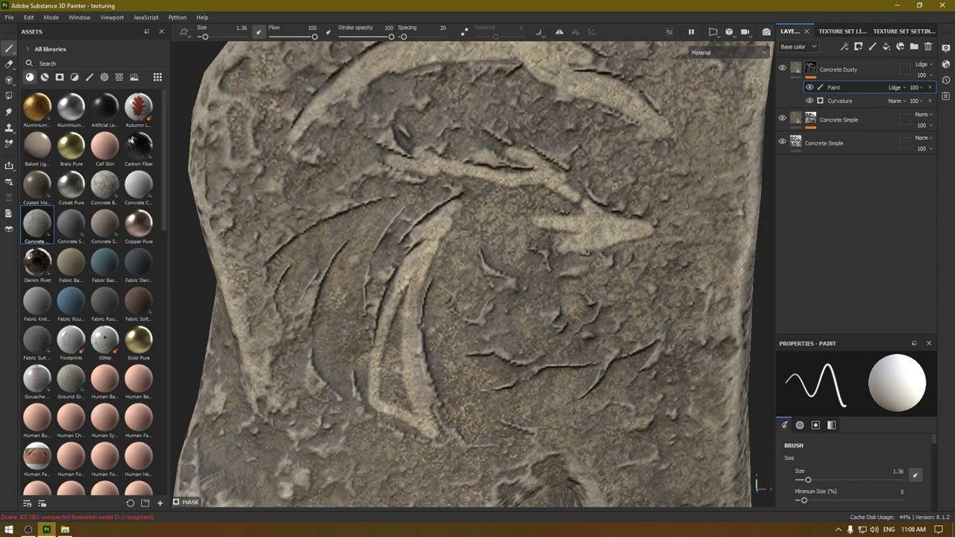
mouse_move(403, 285)
left_mouse_down()
mouse_move(389, 385)
mouse_move(396, 371)
left_mouse_up()
Fill the upper emblem's head and the curved feather beneath it in the mask, using a brush size of 1.87
key("bracketright")
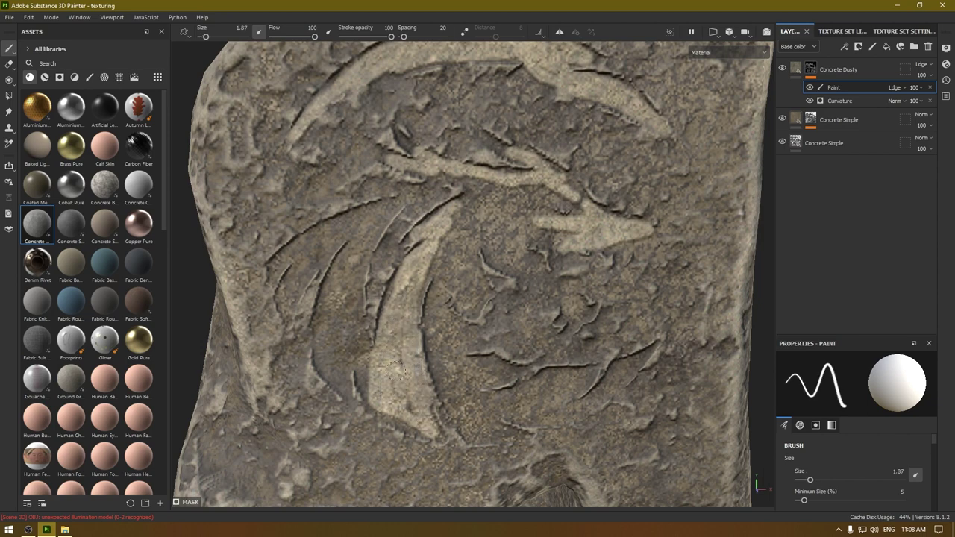
mouse_move(482, 197)
left_mouse_down()
mouse_move(549, 200)
mouse_move(518, 196)
mouse_move(507, 217)
mouse_move(465, 206)
mouse_move(522, 272)
mouse_move(514, 231)
mouse_move(486, 235)
mouse_move(466, 257)
mouse_move(476, 302)
mouse_move(444, 250)
mouse_move(459, 270)
mouse_move(429, 266)
left_mouse_up()
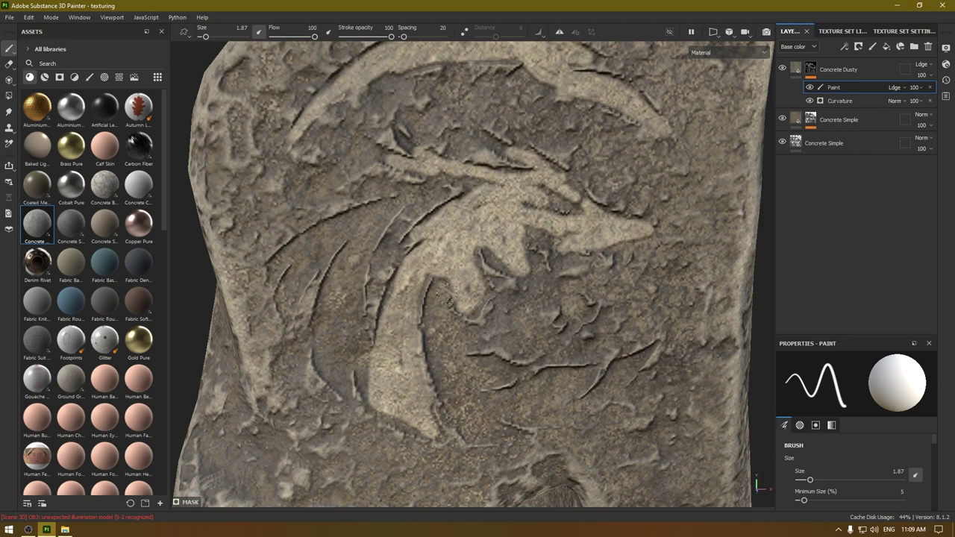
mouse_move(436, 299)
left_mouse_down()
mouse_move(441, 349)
mouse_move(485, 431)
mouse_move(441, 319)
mouse_move(479, 342)
mouse_move(486, 375)
left_mouse_up()
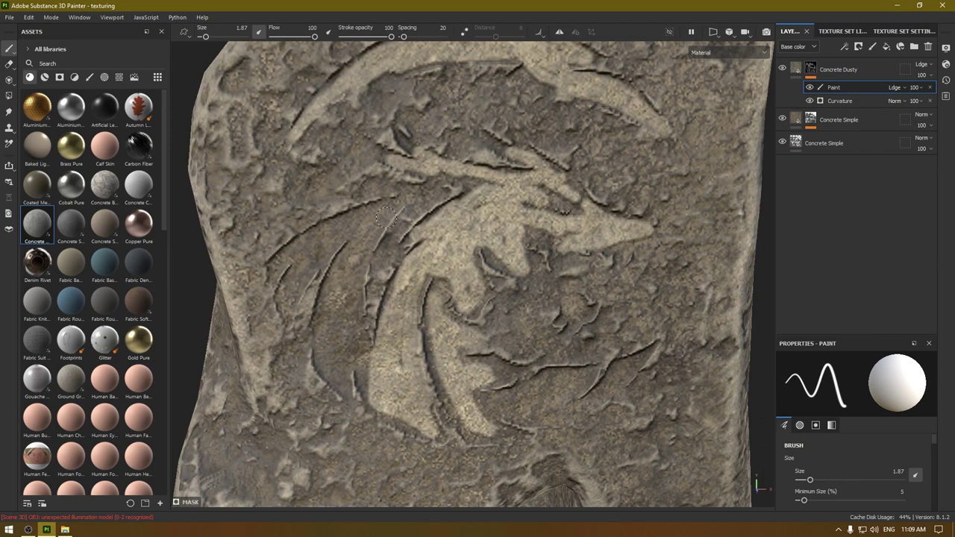
Paint the upper emblem's outer left feathers into the mask with the 1.87 brush, joining them to the central feather, and reduce the brush size to 1.36
mouse_move(385, 216)
left_mouse_down()
mouse_move(367, 224)
mouse_move(345, 284)
mouse_move(331, 347)
mouse_move(340, 372)
mouse_move(356, 234)
left_mouse_up()
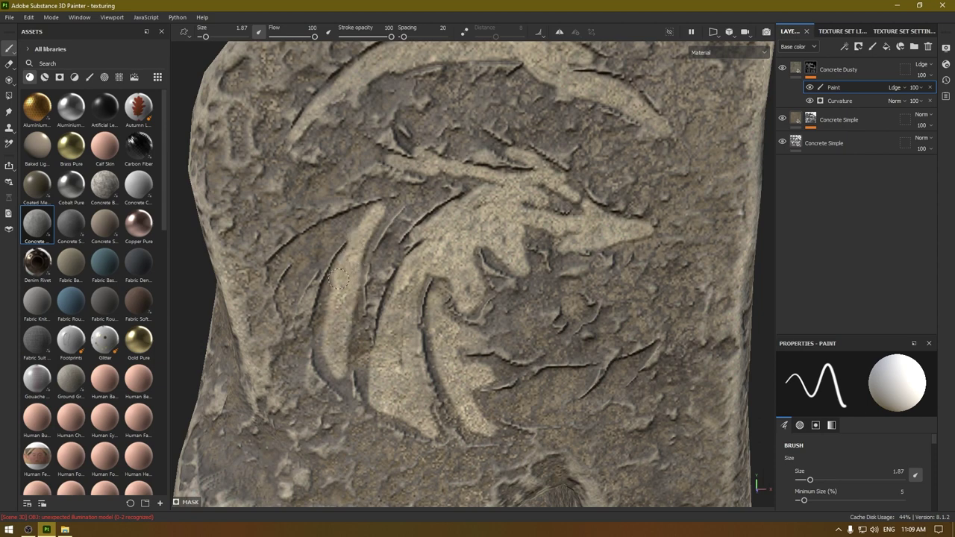
mouse_move(326, 319)
left_mouse_down()
mouse_move(326, 362)
mouse_move(341, 388)
mouse_move(345, 292)
left_mouse_up()
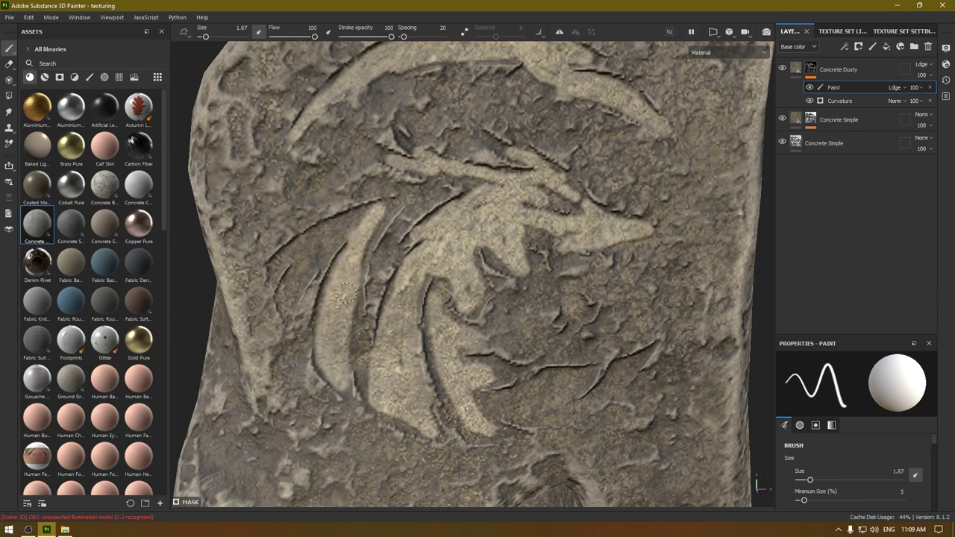
left_click_drag(349, 348, 366, 360)
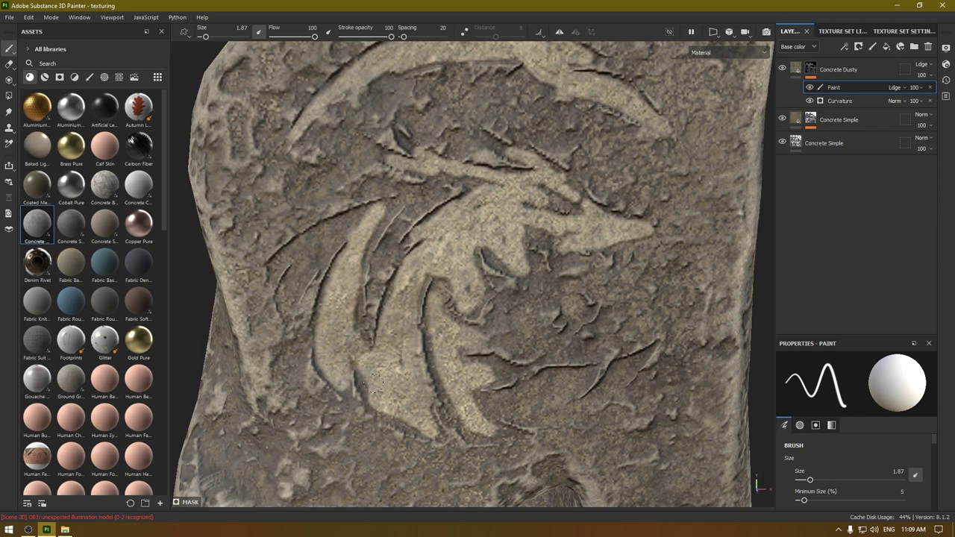
mouse_move(363, 216)
left_mouse_down()
mouse_move(291, 254)
mouse_move(289, 307)
mouse_move(357, 226)
left_mouse_up()
key("bracketleft")
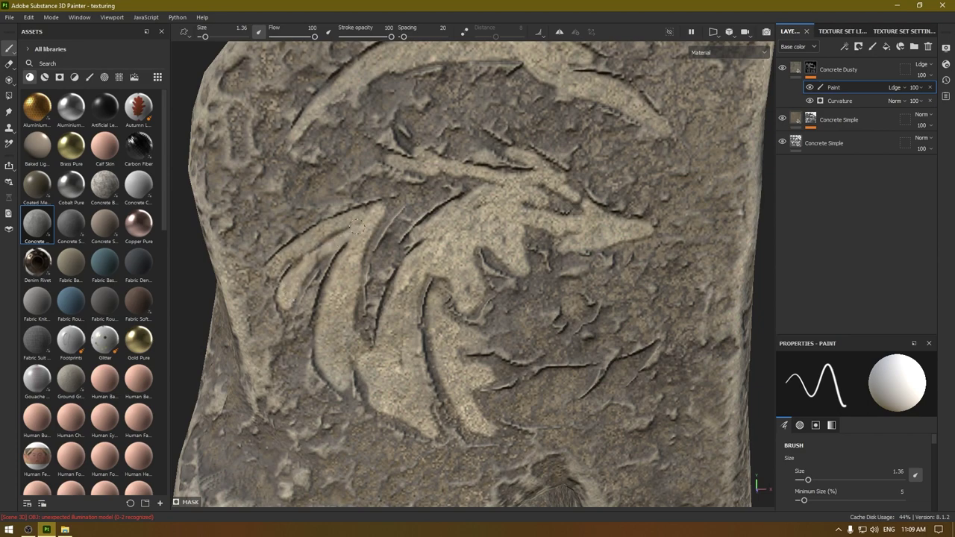
Paint the crescent arc and its hooked right end on the small emblem inside the niche with a brush size of 0.92
scroll(415, 170, "down", 3)
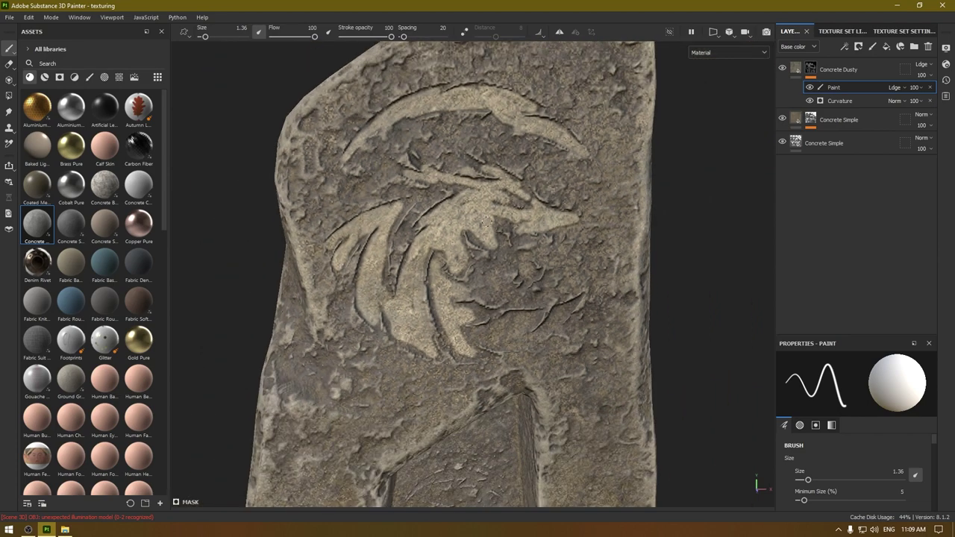
left_click_drag(415, 170, 395, 186, "alt")
scroll(395, 187, "down", 2)
middle_click_drag(462, 344, 447, 209, "alt")
left_click_drag(448, 209, 420, 203, "alt")
scroll(422, 203, "up", 1)
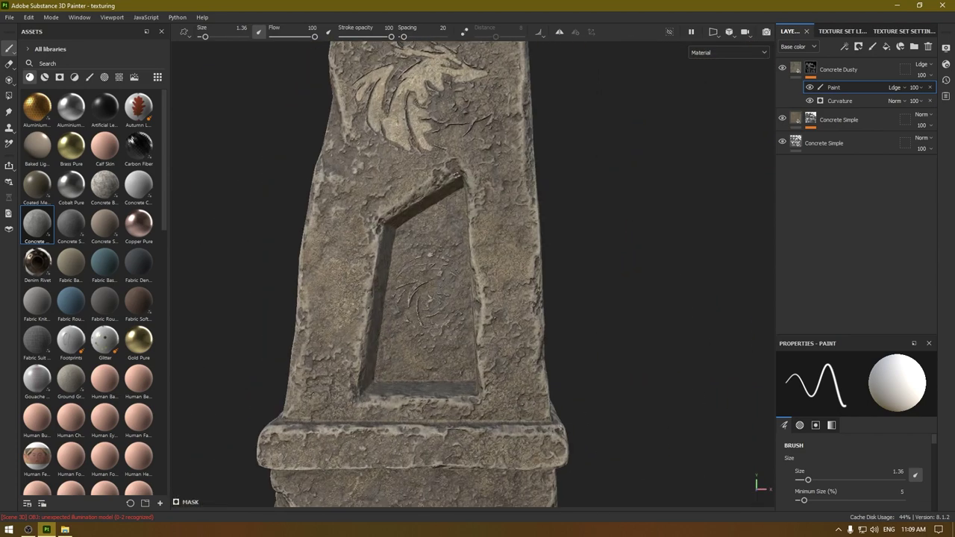
scroll(422, 203, "down", 1)
mouse_move(440, 134)
middle_mouse_down("alt")
mouse_move(441, 161)
mouse_move(476, 114)
mouse_move(469, 71)
middle_mouse_up("alt")
scroll(448, 157, "up", 3)
scroll(440, 373, "up", 5)
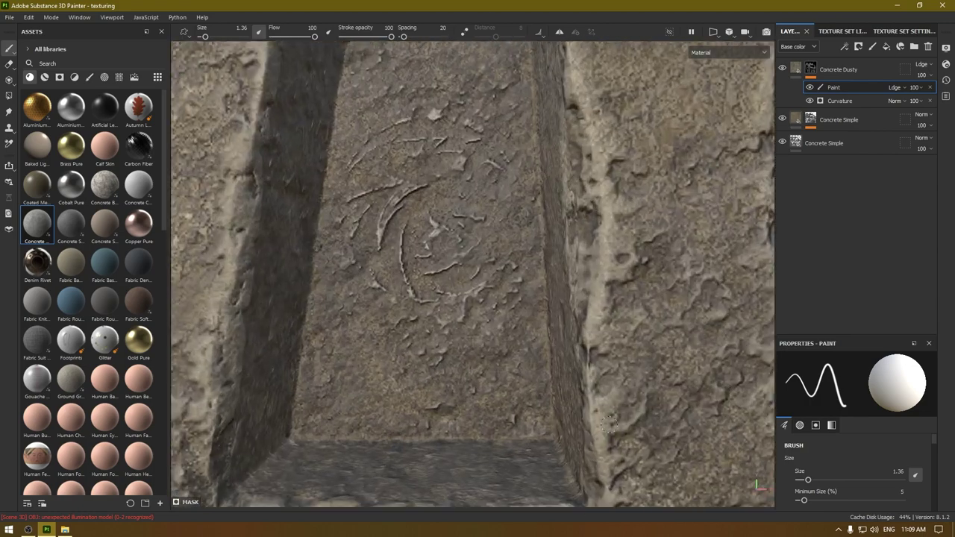
left_click_drag(417, 246, 440, 243, "alt")
mouse_move(434, 242)
middle_mouse_down("alt")
mouse_move(454, 336)
mouse_move(464, 340)
middle_mouse_up("alt")
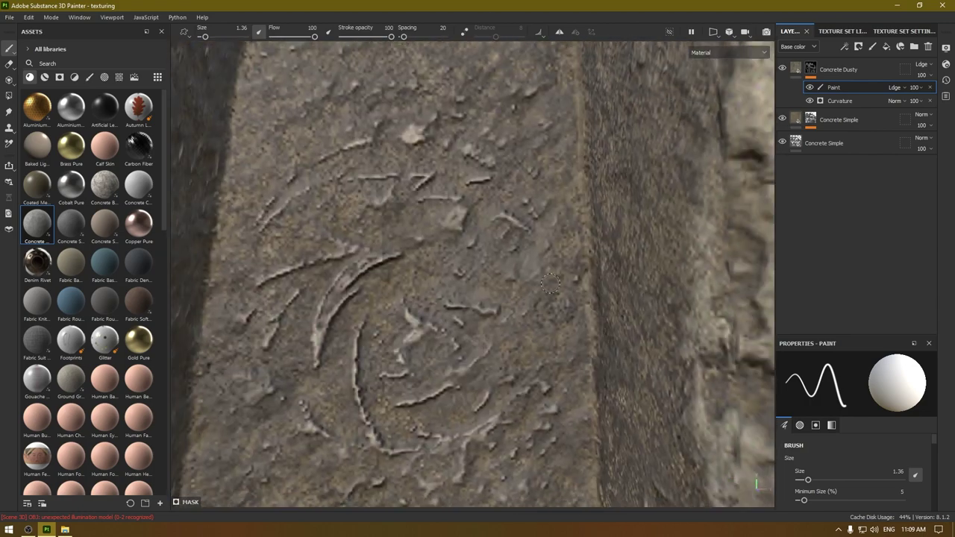
mouse_move(399, 152)
left_mouse_down()
mouse_move(313, 160)
mouse_move(269, 205)
left_mouse_up()
key("ctrl+z")
mouse_move(304, 198)
right_mouse_down("ctrl")
mouse_move(280, 192)
mouse_move(272, 206)
right_mouse_up("ctrl")
mouse_move(285, 189)
left_mouse_down()
mouse_move(332, 164)
mouse_move(425, 151)
mouse_move(474, 172)
mouse_move(355, 164)
left_mouse_up()
right_click_drag(352, 165, 349, 169, "ctrl")
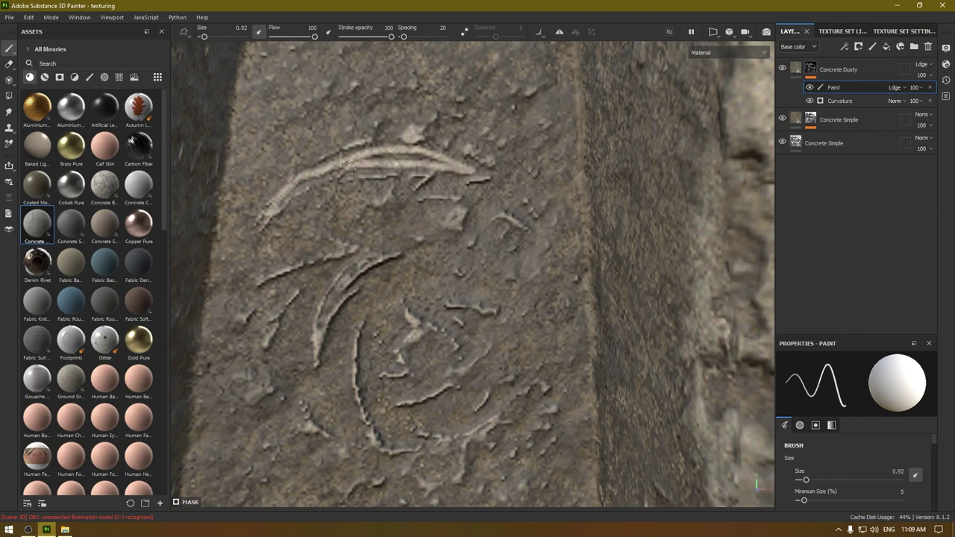
mouse_move(396, 161)
left_mouse_down()
mouse_move(295, 187)
mouse_move(374, 168)
mouse_move(449, 166)
mouse_move(424, 189)
mouse_move(486, 198)
mouse_move(483, 210)
left_mouse_up()
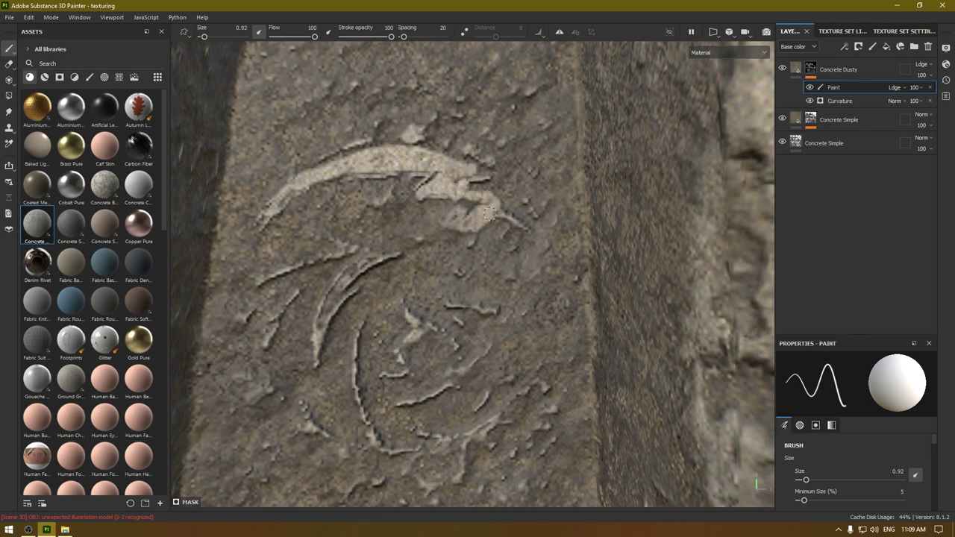
Paint the left-hand feathers of the small niche emblem into the mask with the 0.92 brush
mouse_move(423, 259)
left_mouse_down()
mouse_move(371, 282)
mouse_move(391, 275)
mouse_move(363, 299)
mouse_move(331, 376)
mouse_move(345, 431)
mouse_move(360, 434)
mouse_move(345, 329)
mouse_move(351, 422)
mouse_move(321, 405)
mouse_move(309, 375)
mouse_move(317, 411)
mouse_move(282, 366)
mouse_move(295, 305)
mouse_move(297, 373)
mouse_move(298, 338)
mouse_move(307, 388)
left_mouse_up()
key("bracketright")
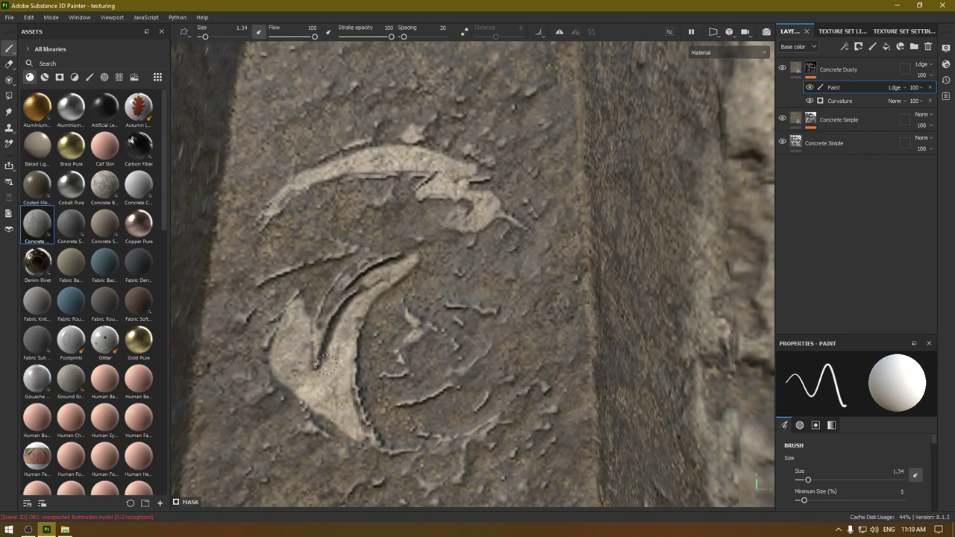
key("bracketleft")
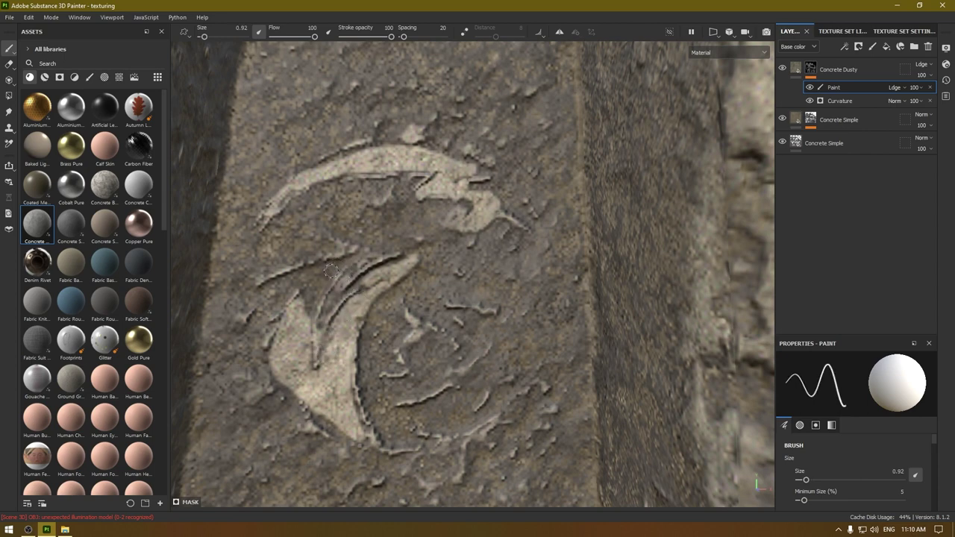
mouse_move(331, 271)
left_mouse_down()
mouse_move(302, 319)
mouse_move(330, 279)
mouse_move(273, 298)
mouse_move(312, 279)
left_mouse_up()
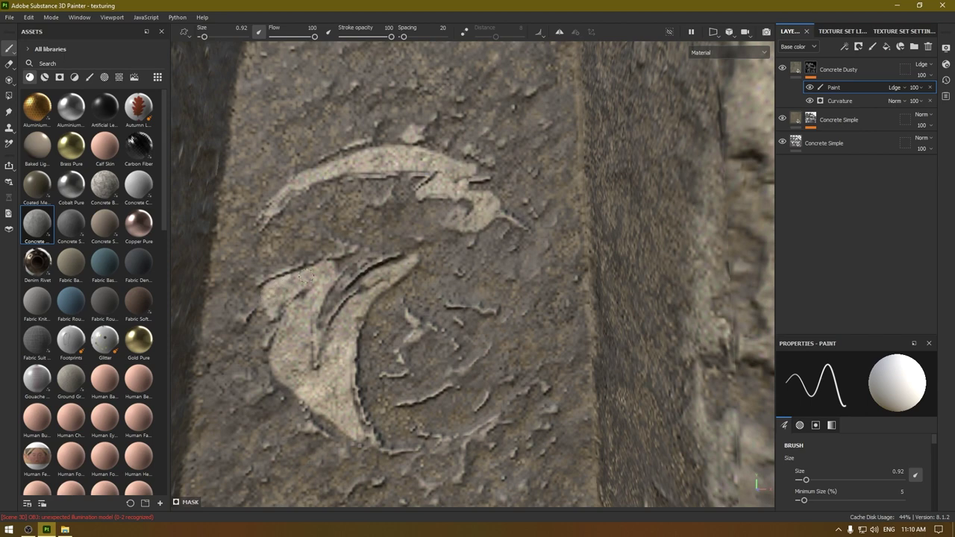
Fill the small niche emblem's inner and right-hand shapes in the mask, using a brush size of 2.42
key("bracketright")
key("bracketright")
key("bracketright")
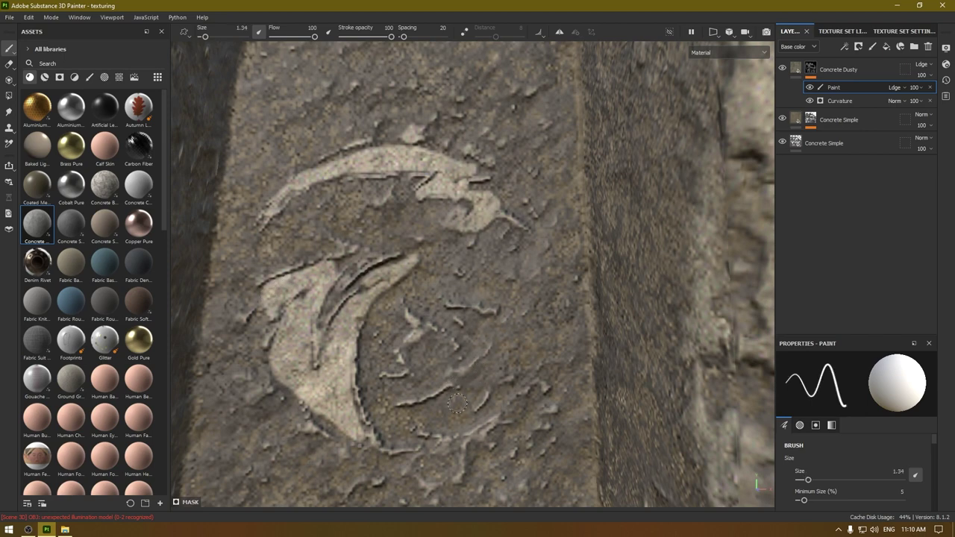
mouse_move(459, 377)
left_mouse_down()
mouse_move(481, 391)
mouse_move(414, 408)
mouse_move(468, 410)
left_mouse_up()
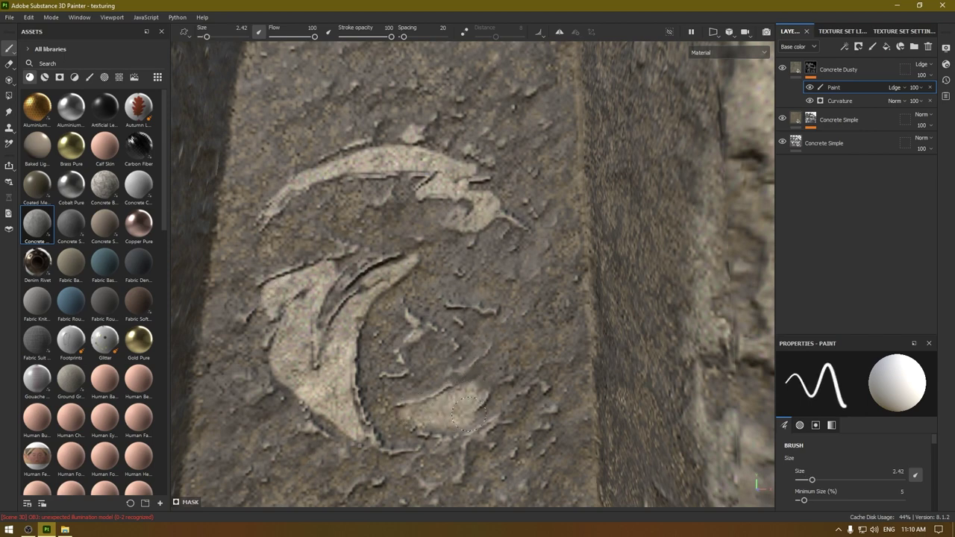
mouse_move(398, 392)
left_mouse_down()
mouse_move(436, 344)
mouse_move(434, 353)
left_mouse_up()
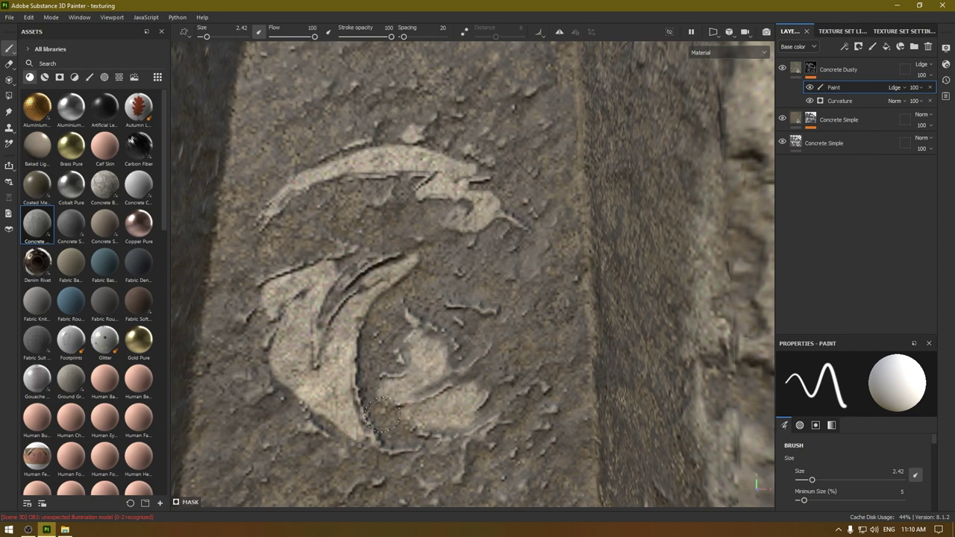
mouse_move(390, 312)
left_mouse_down()
mouse_move(371, 384)
mouse_move(395, 425)
left_mouse_up()
key("bracketleft")
key("bracketright")
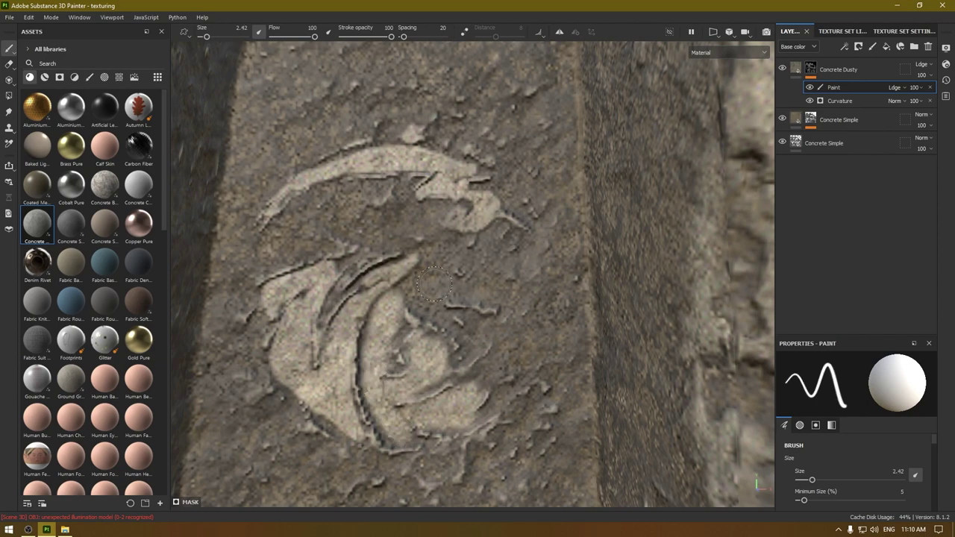
mouse_move(418, 286)
left_mouse_down()
mouse_move(444, 298)
mouse_move(509, 291)
left_mouse_up()
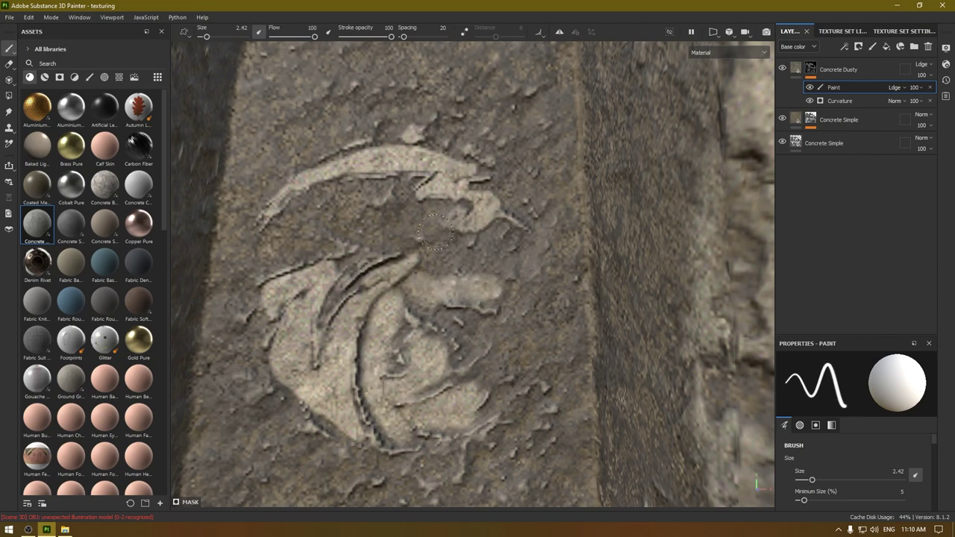
Paint the upper emblem's lower-right branching shapes into the mask with the 2.42 brush
right_click_drag(434, 253, 322, 18, "alt")
left_click_drag(388, 223, 418, 246, "alt")
scroll(458, 318, "down", 3)
left_click_drag(370, 224, 350, 222, "alt")
right_click_drag(410, 220, 442, 407, "alt")
left_click_drag(477, 187, 405, 247, "alt")
scroll(405, 247, "up", 2)
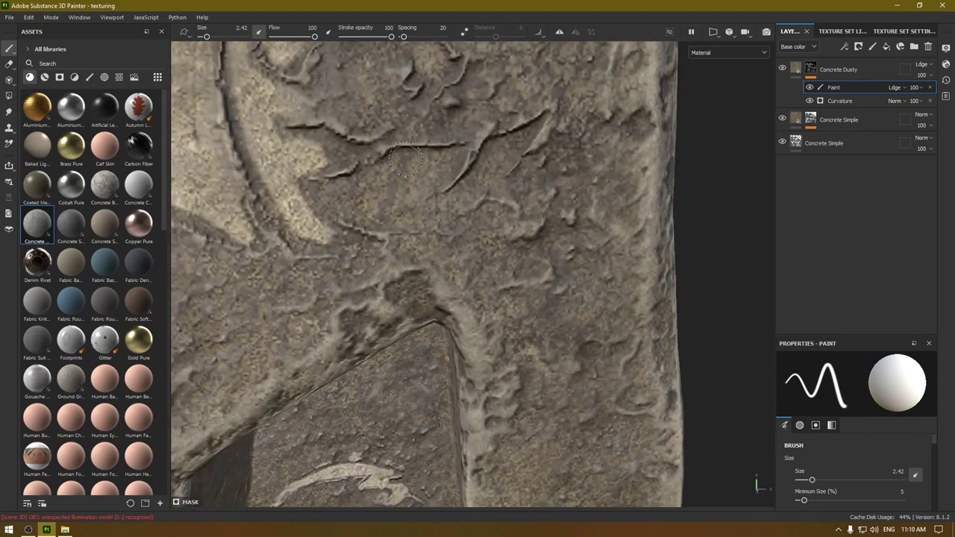
mouse_move(405, 158)
left_mouse_down()
mouse_move(399, 168)
mouse_move(448, 157)
mouse_move(350, 202)
mouse_move(378, 178)
mouse_move(411, 218)
mouse_move(470, 174)
left_mouse_up()
mouse_move(510, 143)
left_mouse_down()
mouse_move(478, 185)
mouse_move(513, 143)
mouse_move(507, 178)
mouse_move(521, 172)
left_mouse_up()
Set the opacity of the Concrete Dusty mask's Paint effect to 63 and check the emblems across the whole obelisk
right_click_drag(521, 173, 369, 79, "alt")
mouse_move(369, 79)
left_mouse_down("alt")
mouse_move(338, 251)
mouse_move(464, 260)
left_mouse_up("alt")
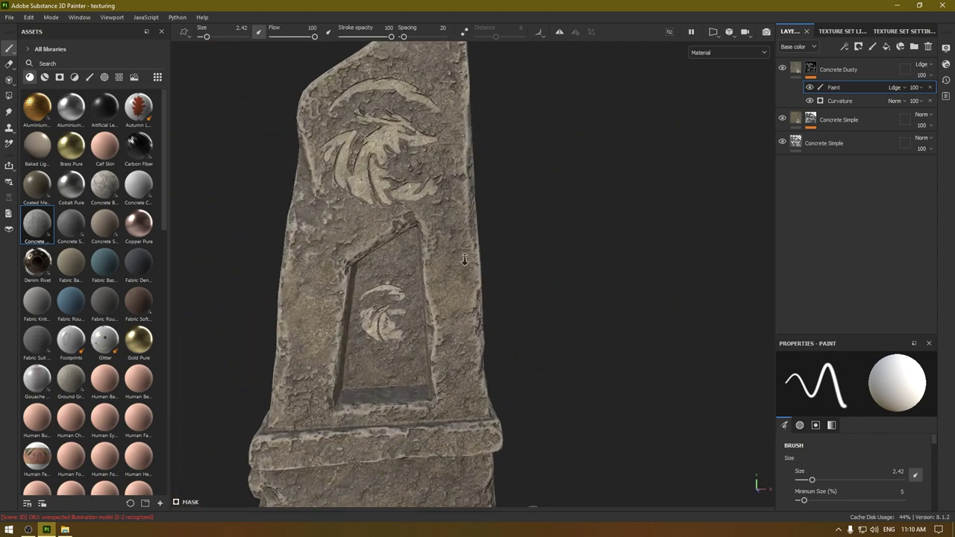
left_click(919, 89)
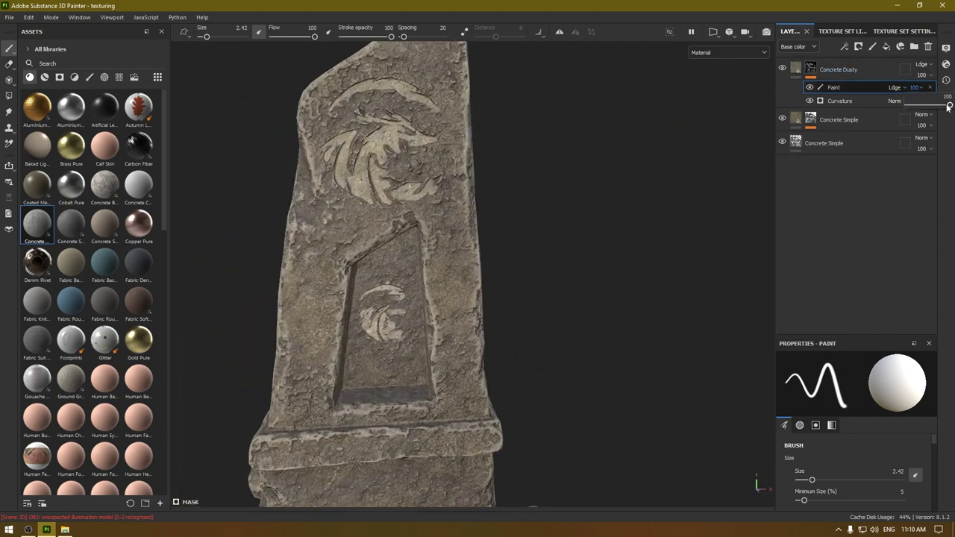
left_click_drag(948, 107, 936, 108)
right_click_drag(522, 246, 373, 255, "alt")
left_click_drag(373, 255, 451, 321, "alt")
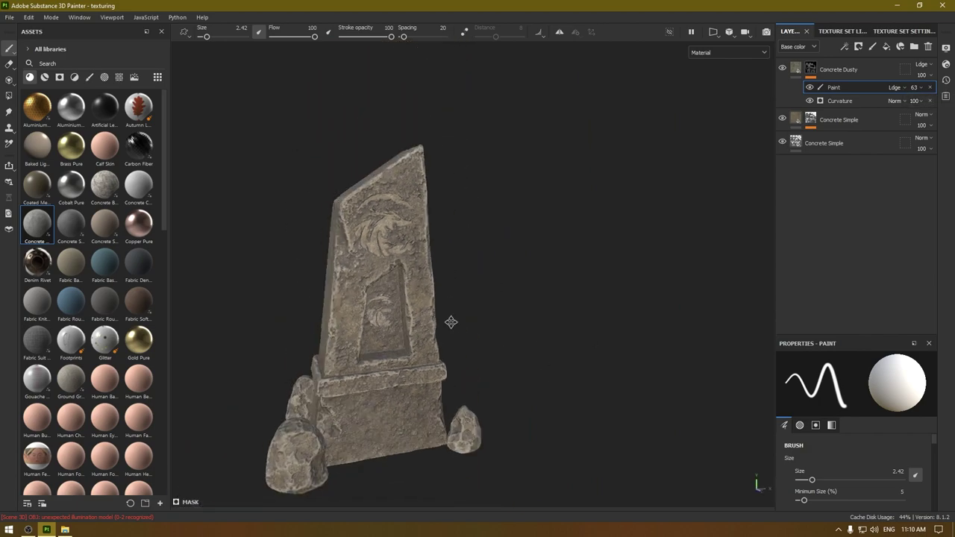
middle_click_drag(450, 321, 493, 271, "alt")
left_click_drag(493, 271, 435, 396, "alt")
right_click_drag(373, 408, 391, 360, "alt")
left_click_drag(389, 360, 429, 306, "alt")
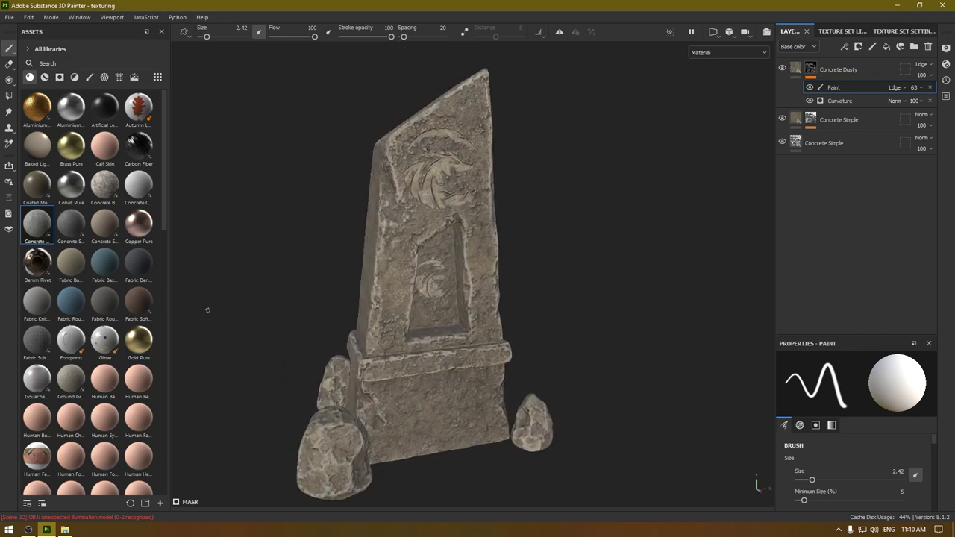
Add the Rust Coarse material as a new layer above Concrete Dusty
left_click_drag(388, 361, 391, 391, "alt")
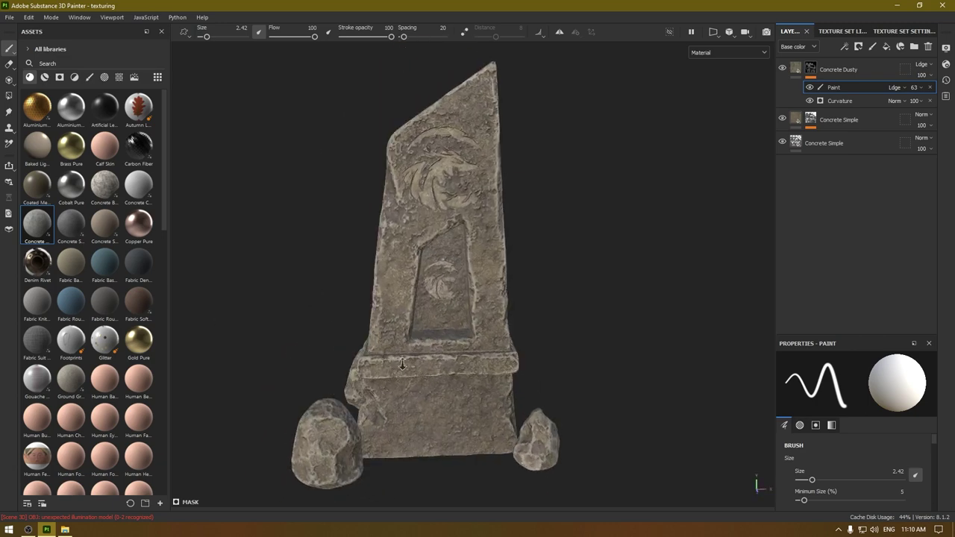
scroll(390, 391, "down", 1)
scroll(129, 216, "down", 4)
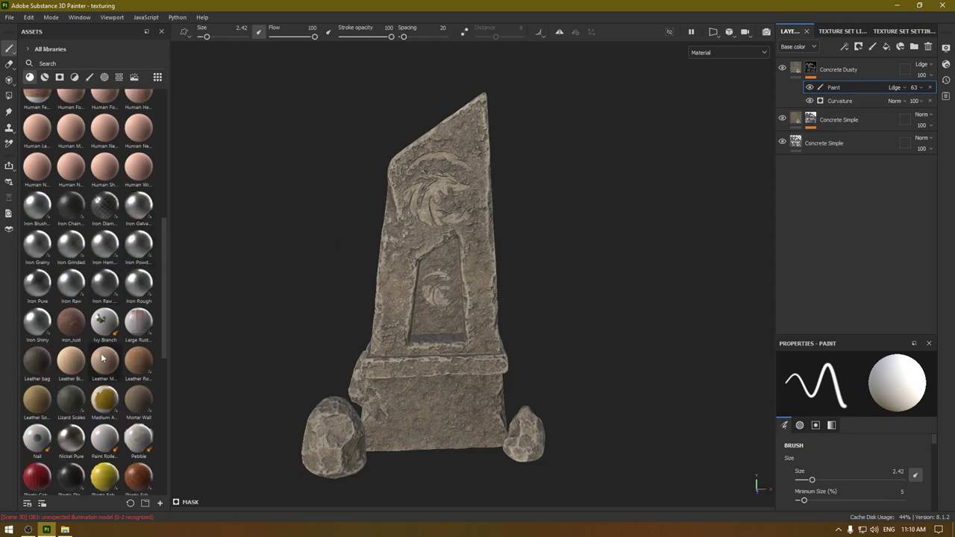
scroll(105, 381, "down", 6)
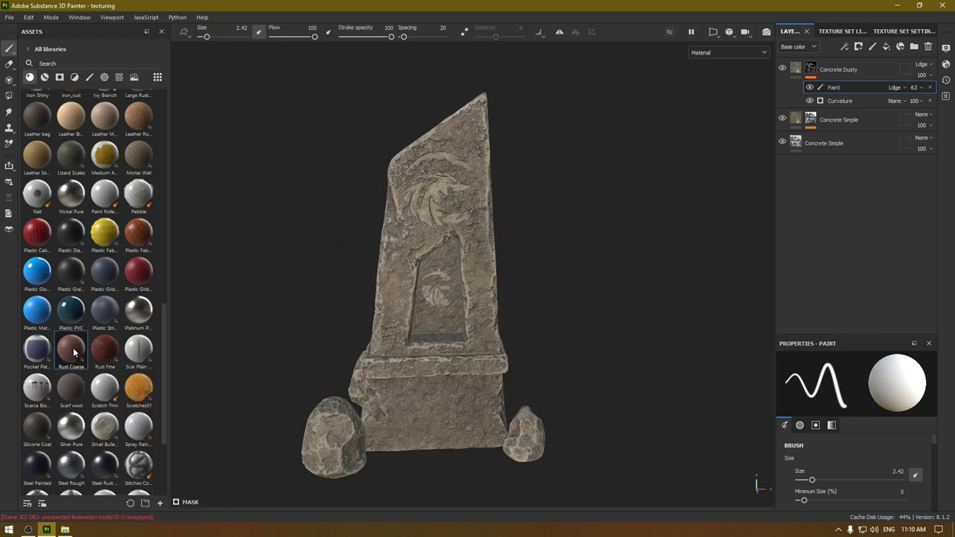
left_click_drag(74, 352, 854, 61)
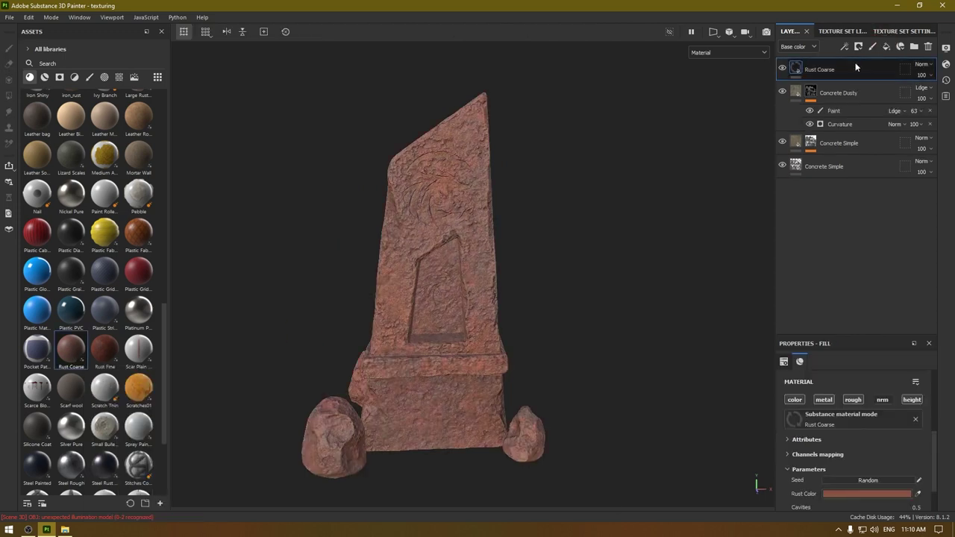
Switch the Rust Coarse fill from UV projection to a 3D projection and set its tiling to 4
scroll(880, 448, "down", 1)
scroll(851, 459, "up", 4)
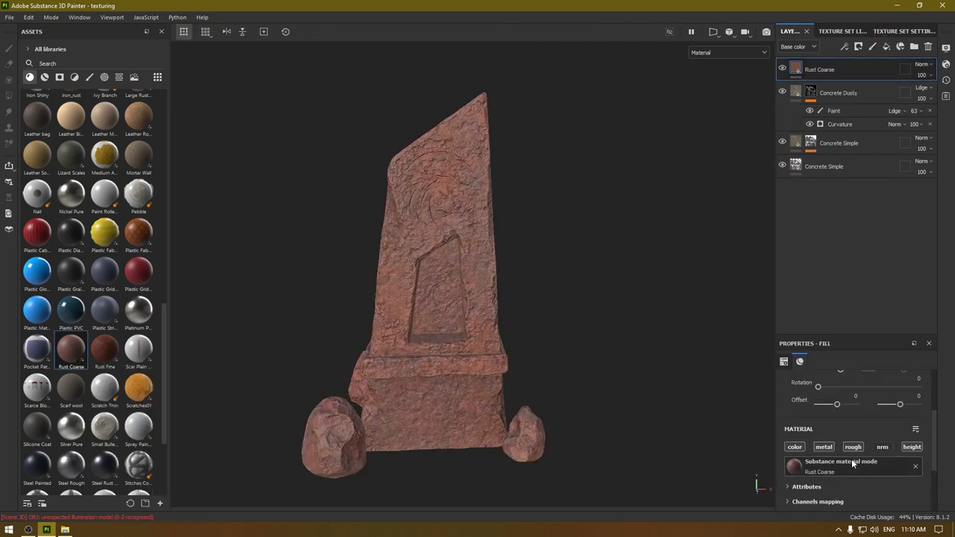
scroll(857, 426, "up", 2)
left_click(851, 399)
left_click(839, 423)
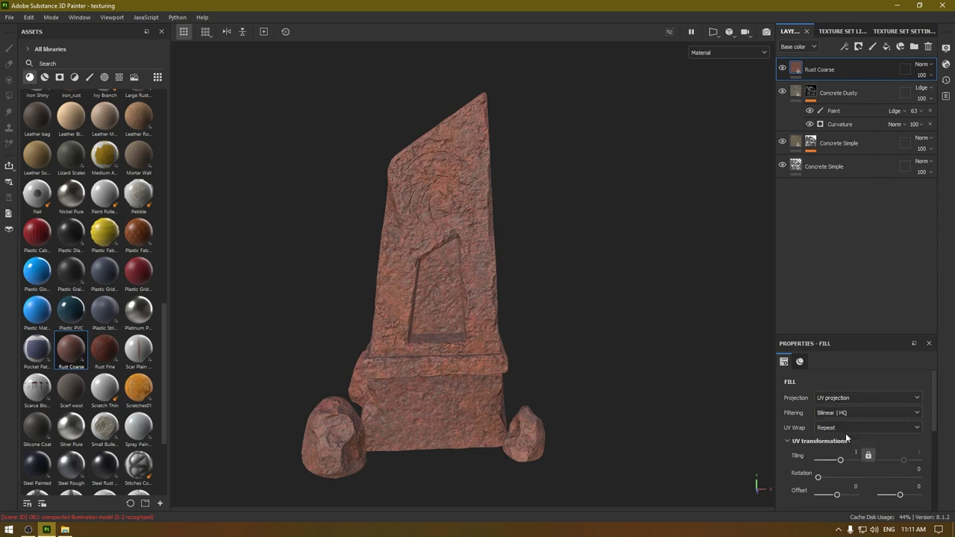
scroll(852, 448, "down", 1)
scroll(851, 440, "down", 1)
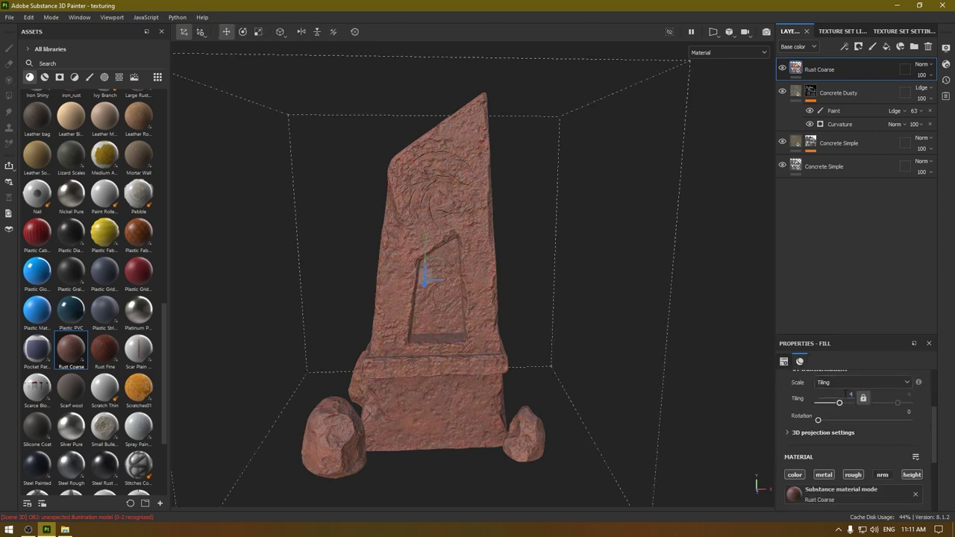
Add a black mask with a Light generator to the Rust Coarse layer
right_click(829, 71)
left_click(843, 89)
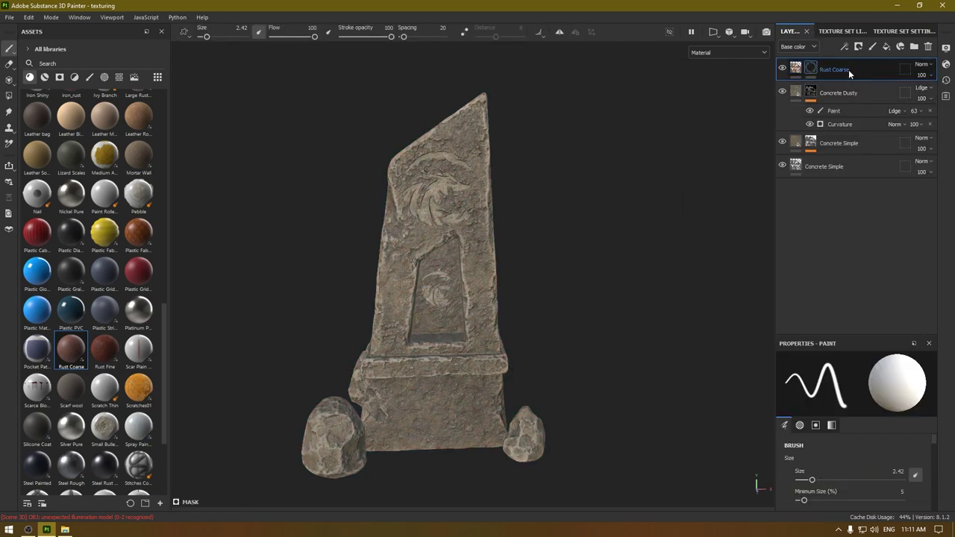
right_click(848, 69)
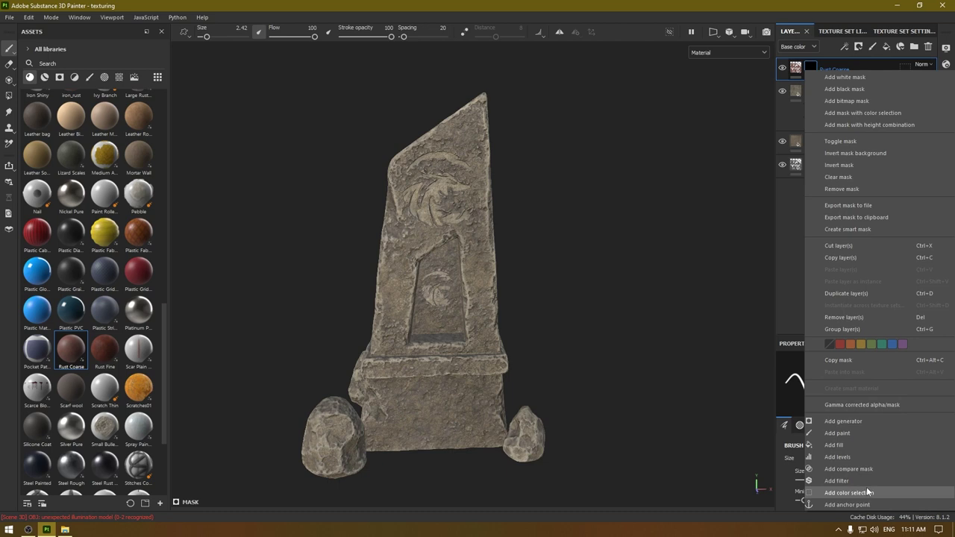
left_click(850, 423)
left_click(886, 388)
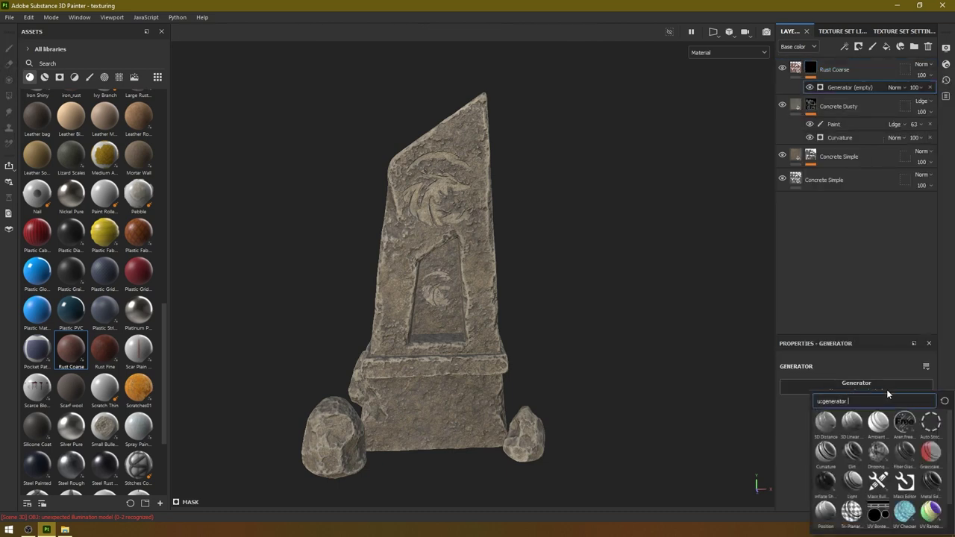
left_click(852, 481)
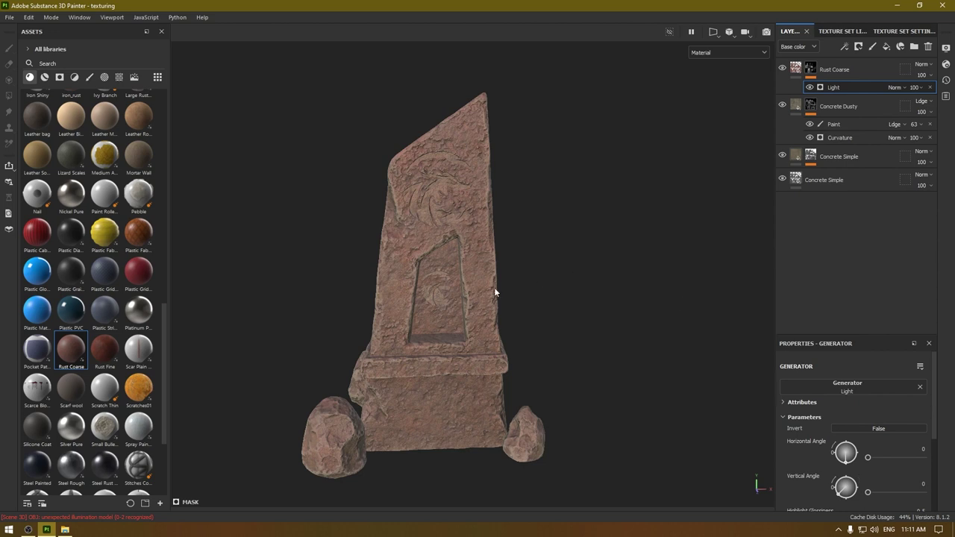
Set the Light generator's vertical angle to 92 and its horizontal angle to 93, checking the rust on the obelisk's base
left_click_drag(493, 287, 540, 370, "alt")
right_click_drag(540, 370, 740, 463, "alt")
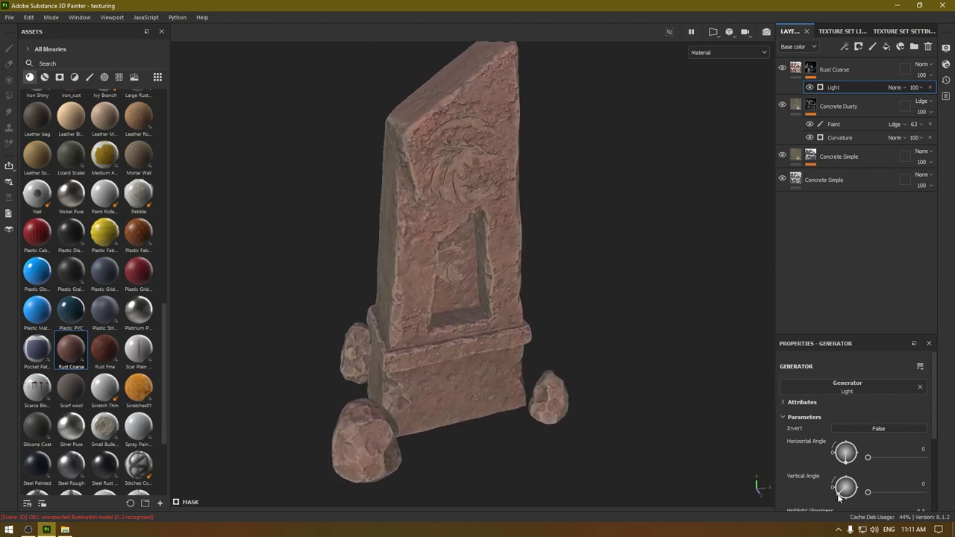
left_click_drag(838, 498, 843, 481)
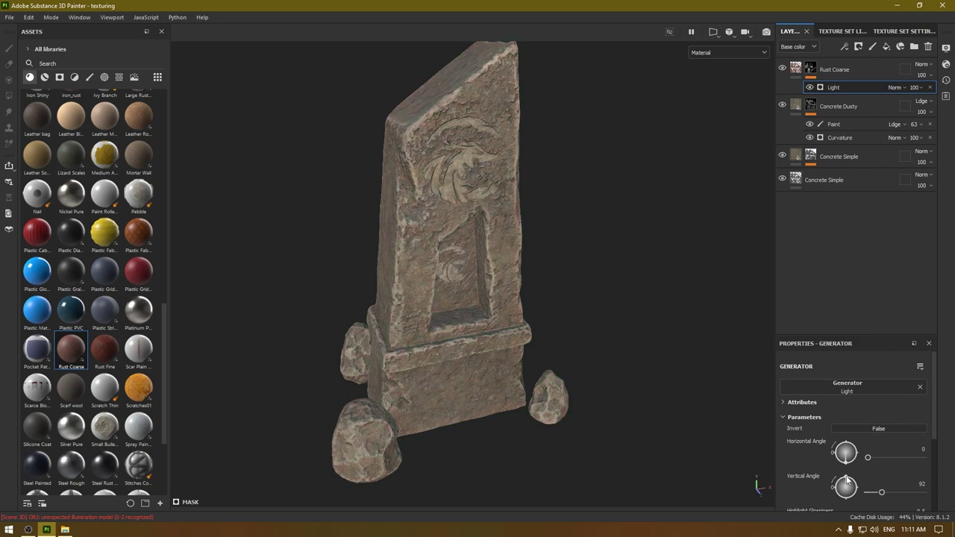
left_click_drag(415, 415, 429, 345, "alt")
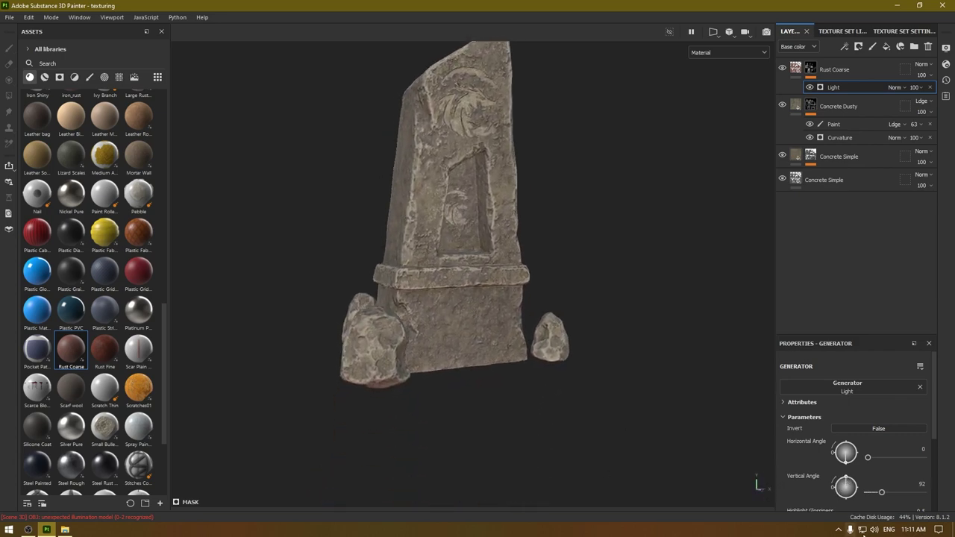
left_click_drag(845, 466, 847, 426)
left_click_drag(534, 444, 494, 504, "alt")
scroll(494, 503, "up", 3)
middle_click_drag(495, 506, 486, 446, "alt")
scroll(486, 446, "up", 3)
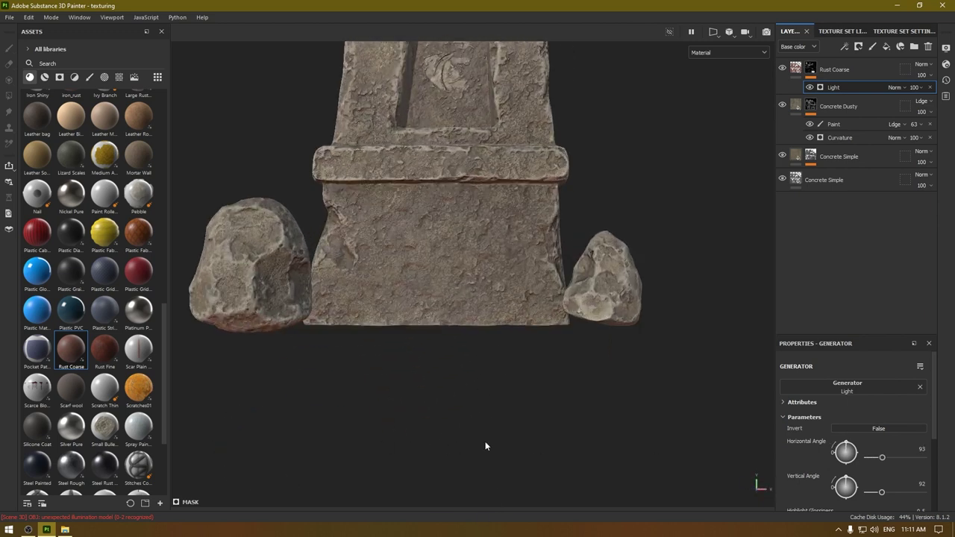
Set the Light generator's Highlight Glossiness to 0.43, Highlight Level to 0.41 and Light Attenuation to 0.34
left_click_drag(485, 446, 498, 407, "alt")
middle_click_drag(498, 407, 548, 458, "alt")
scroll(547, 458, "down", 1)
scroll(797, 462, "down", 3)
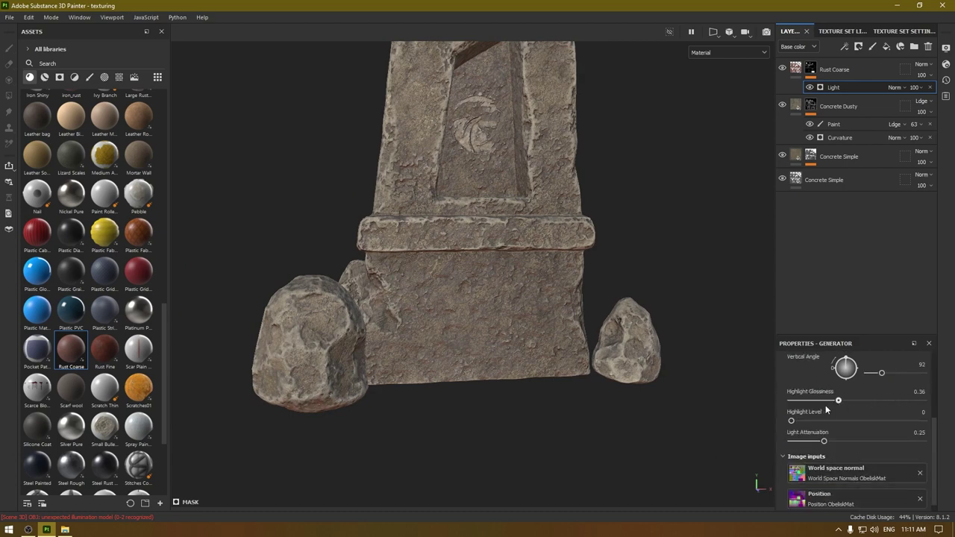
left_click_drag(826, 407, 811, 410)
left_click_drag(833, 420, 883, 422)
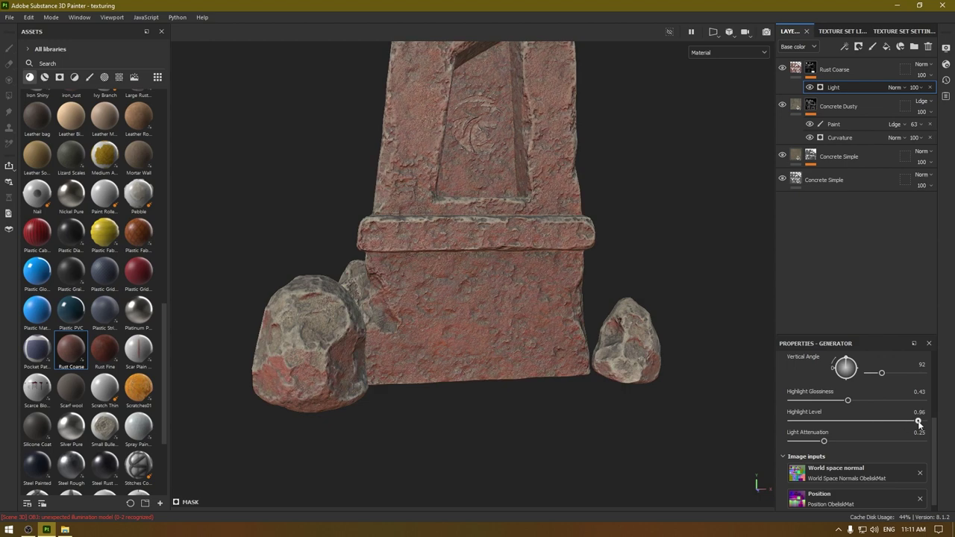
left_click_drag(642, 422, 729, 437, "alt")
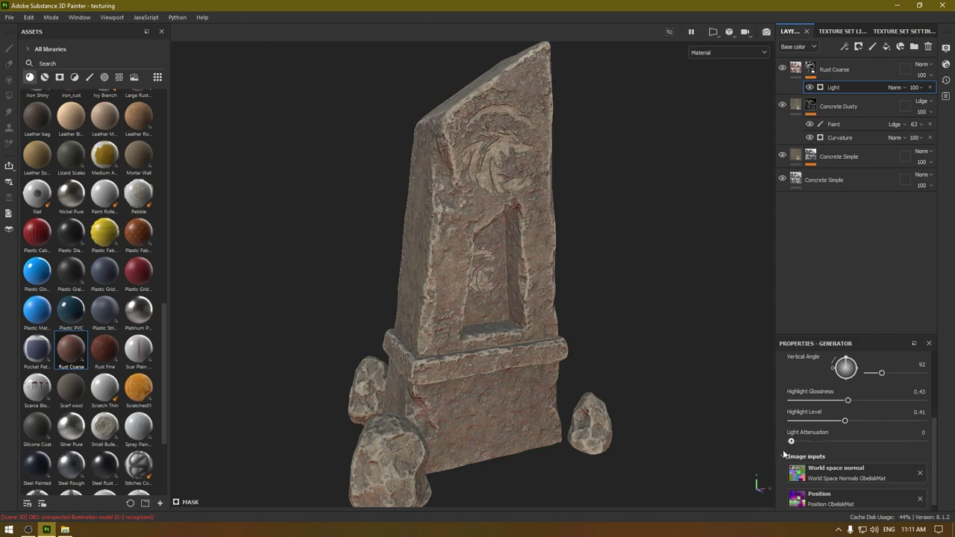
left_click_drag(422, 447, 419, 215, "alt")
middle_click_drag(419, 214, 388, 485, "alt")
left_click_drag(388, 485, 474, 476, "alt")
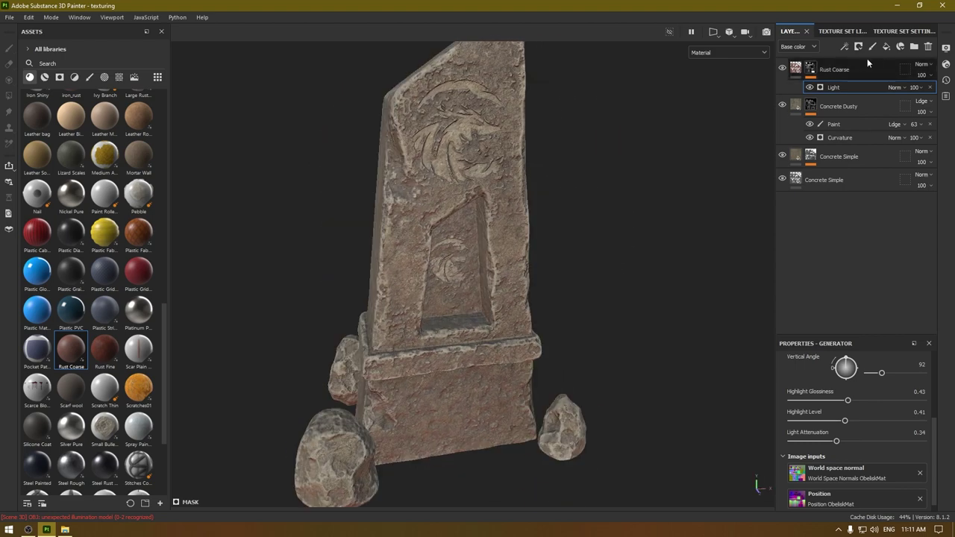
Change the Rust Coarse fill's Rust Color to the dark green 22381F
left_click(800, 66)
left_click(797, 67)
scroll(838, 414, "down", 3)
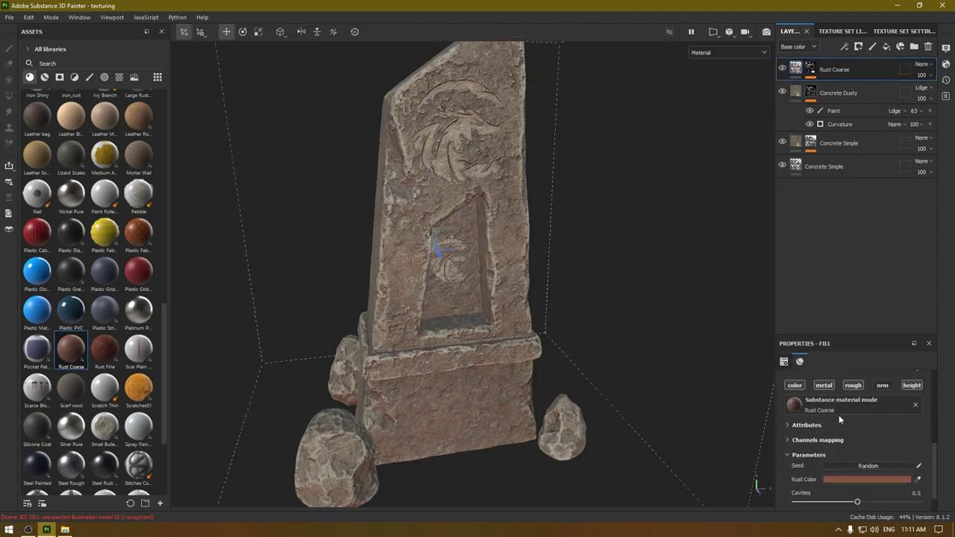
scroll(885, 388, "down", 1)
left_click(860, 452)
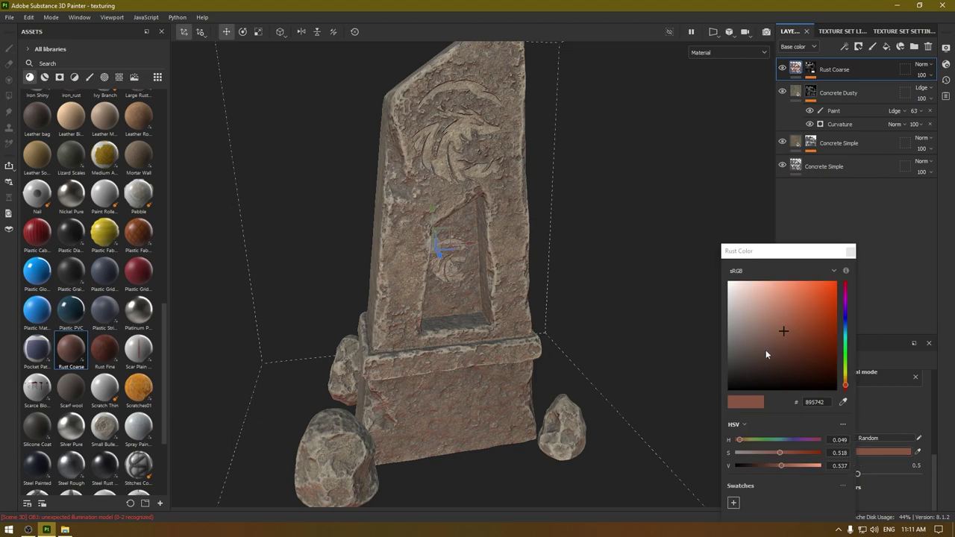
left_click_drag(844, 345, 845, 361)
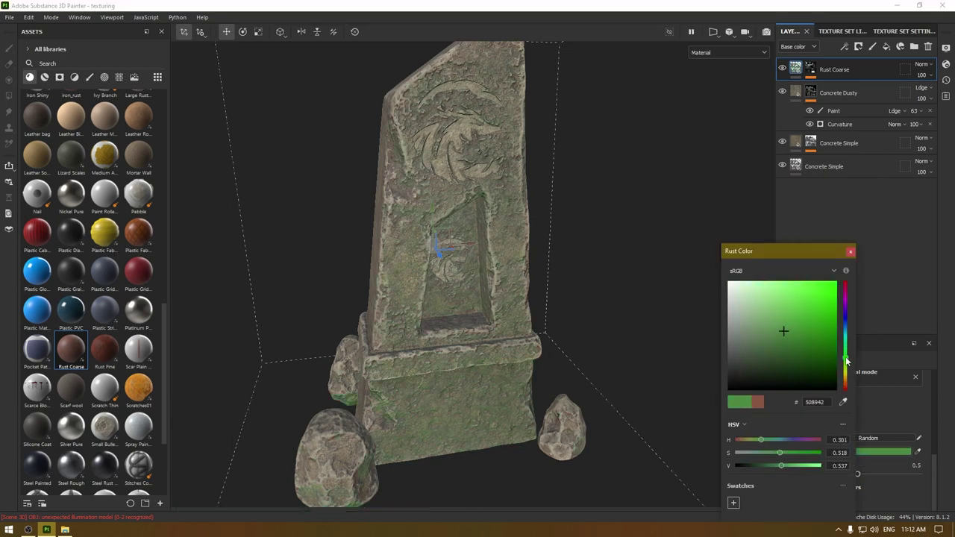
mouse_move(779, 321)
left_mouse_down()
mouse_move(783, 369)
mouse_move(792, 357)
mouse_move(790, 349)
mouse_move(776, 366)
left_mouse_up()
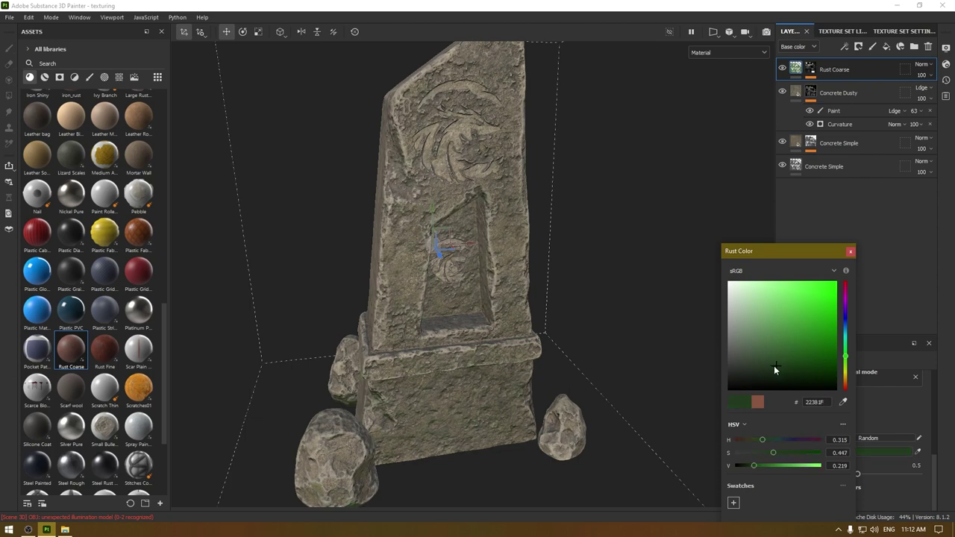
Fine-tune the Rust Color to the deeper green 1D341A and check it around the obelisk and rocks
left_click_drag(525, 442, 665, 359, "alt")
left_click(780, 364)
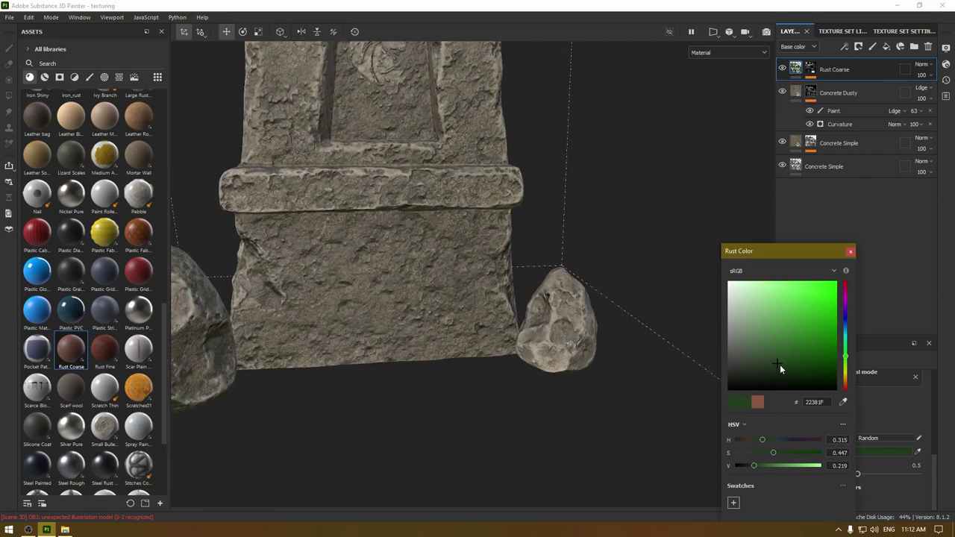
left_click(786, 371)
left_click(785, 367)
left_click(782, 367)
scroll(358, 115, "down", 4)
left_click_drag(374, 138, 395, 149, "alt")
middle_click_drag(440, 323, 444, 404, "alt")
scroll(460, 432, "up", 4)
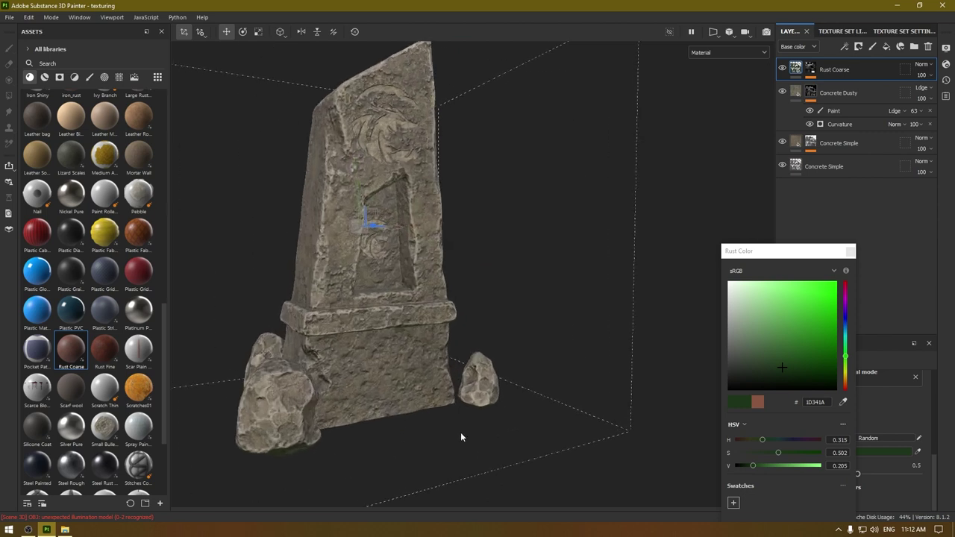
left_click(850, 252)
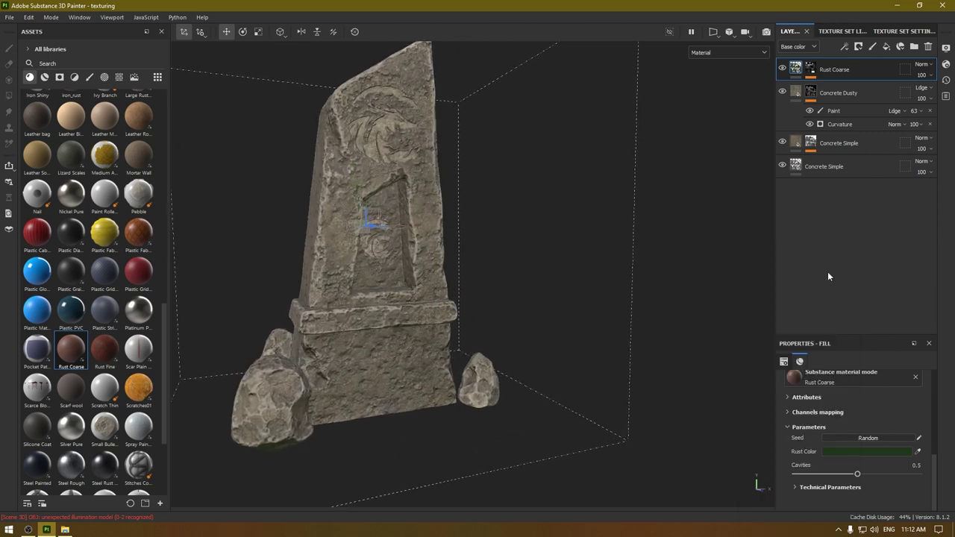
left_click_drag(555, 328, 521, 340, "alt")
left_click_drag(544, 397, 625, 390, "alt")
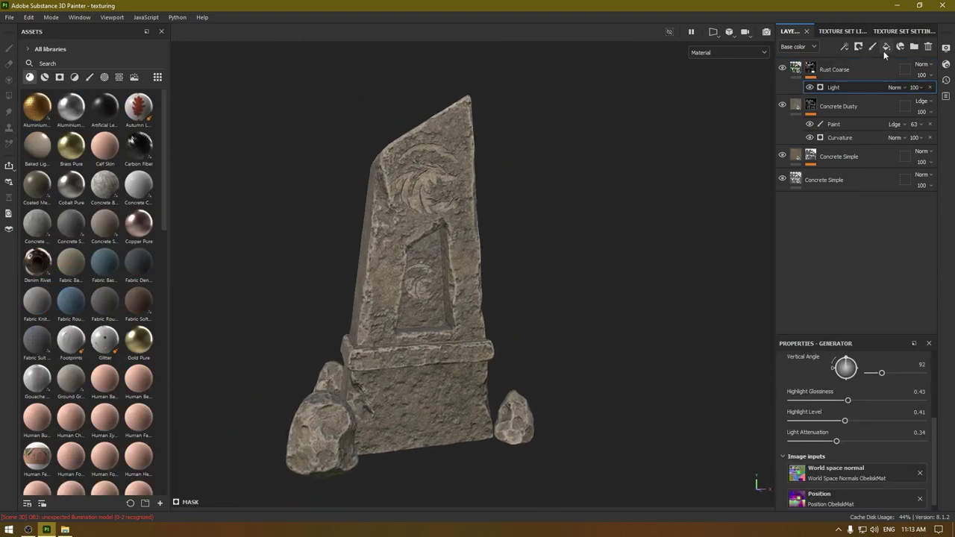
Duplicate the Rust Coarse layer and remove the mask from the copy
left_click(861, 69)
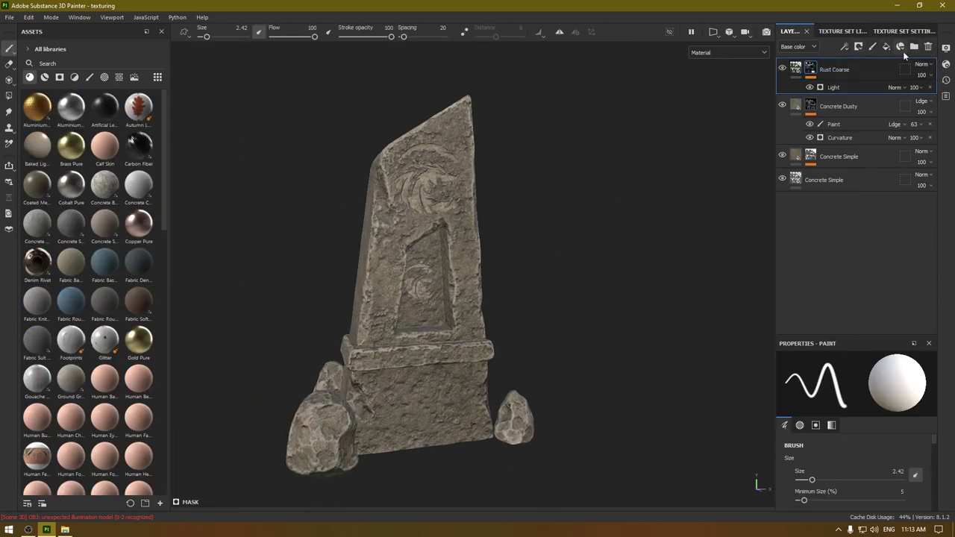
key("ctrl+d")
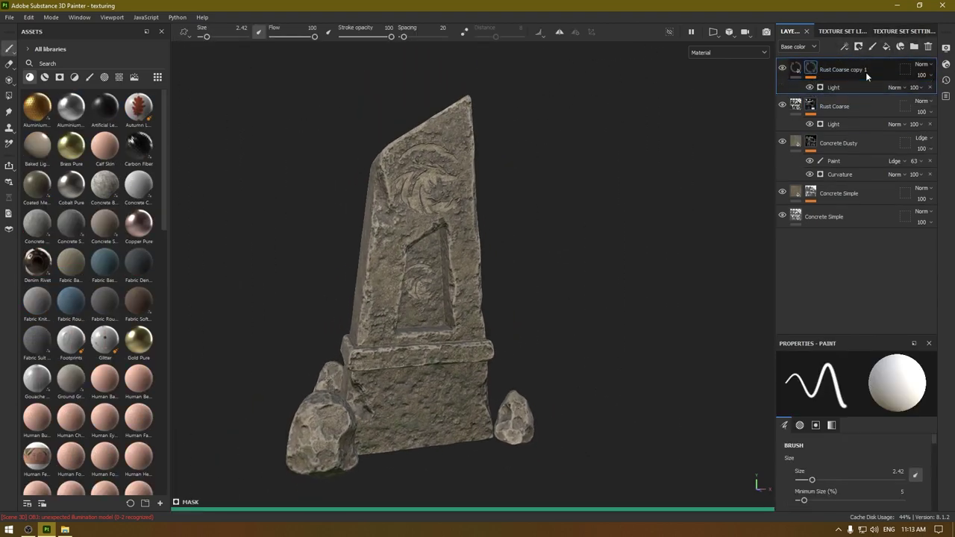
right_click(843, 72)
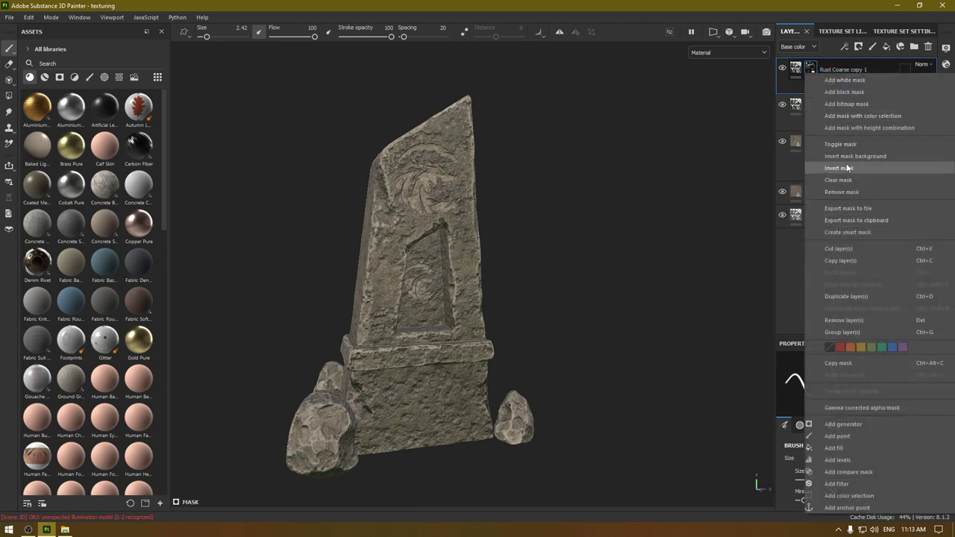
left_click(841, 192)
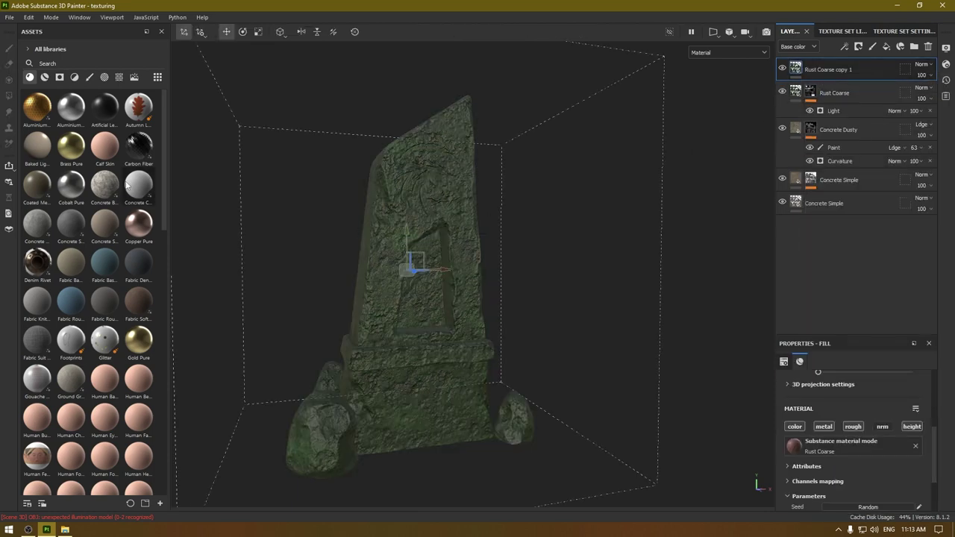
Apply the Dirt Ground smart mask to the Rust Coarse copy
left_click(60, 77)
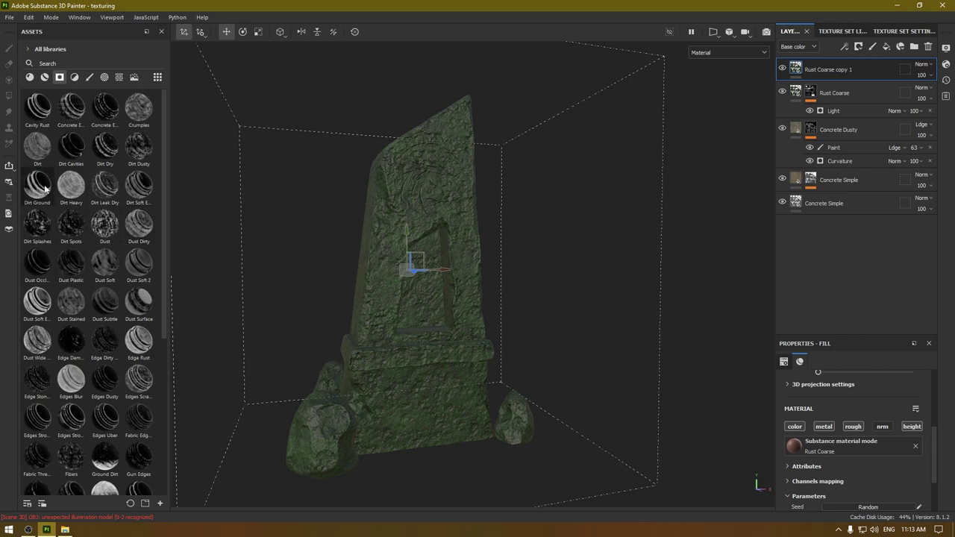
mouse_move(44, 189)
left_click_drag(45, 190, 836, 70)
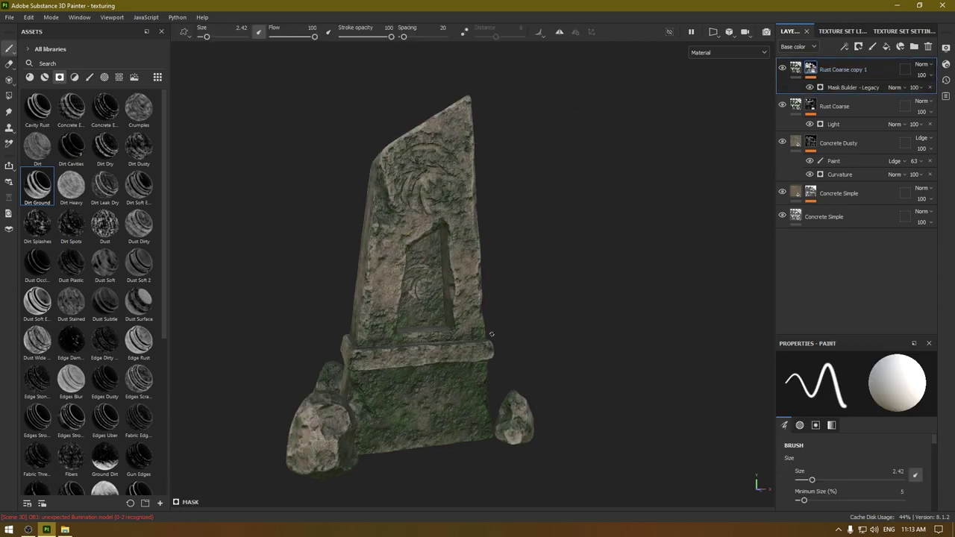
Set the Level to 0.2 and the Contrast to 0 in the Rust Coarse copy's Mask Builder generator
middle_click_drag(471, 325, 471, 238, "alt")
scroll(471, 238, "up", 3)
middle_click_drag(559, 332, 582, 414, "alt")
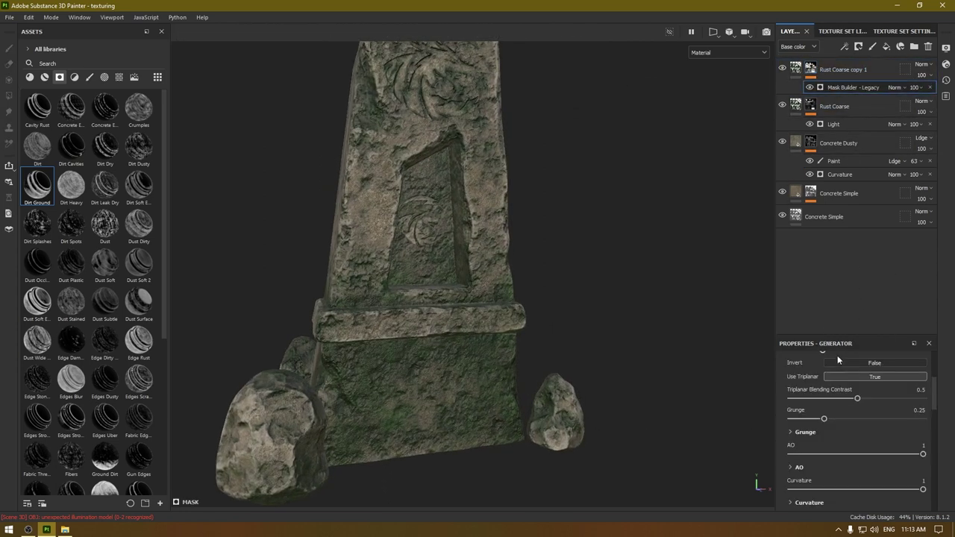
left_click_drag(837, 338, 837, 257)
scroll(853, 375, "up", 4)
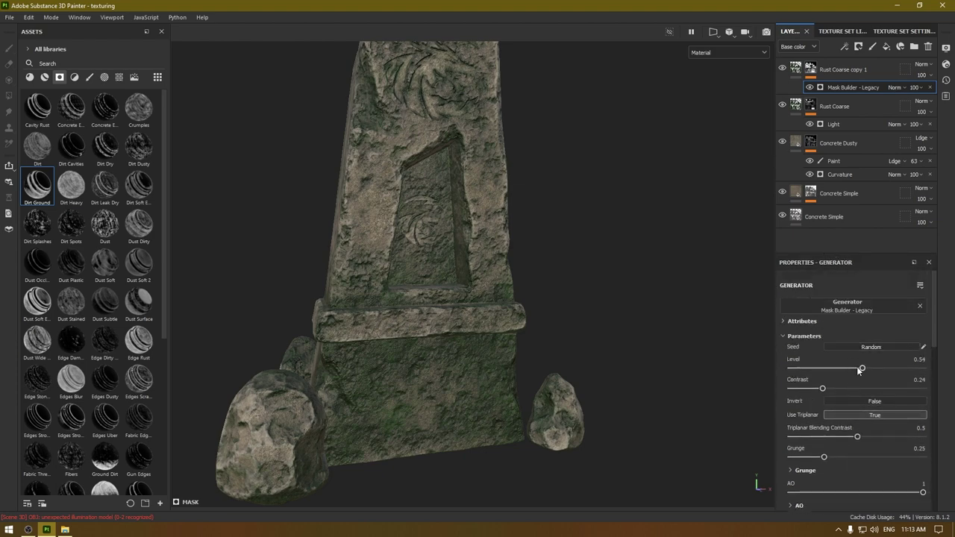
left_click_drag(850, 370, 828, 370)
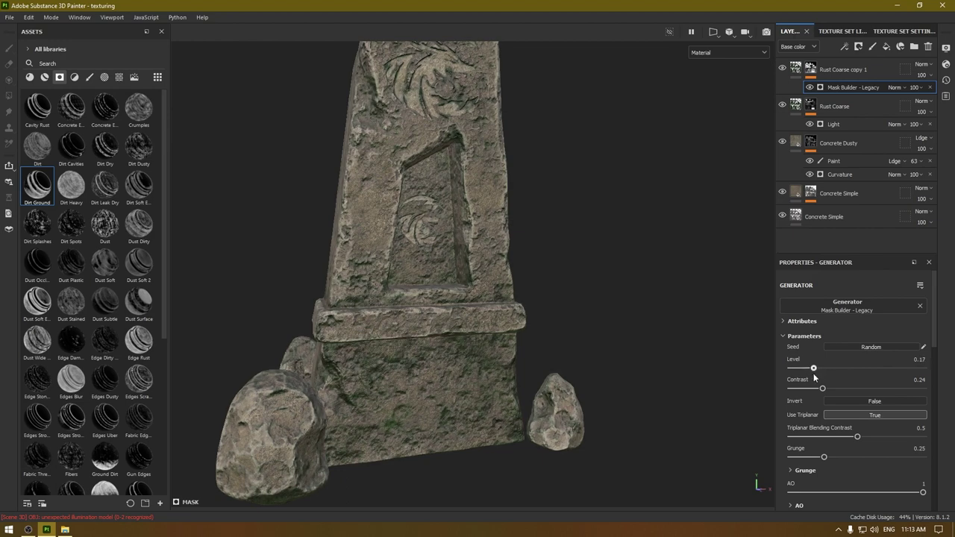
left_click_drag(553, 310, 460, 199, "alt")
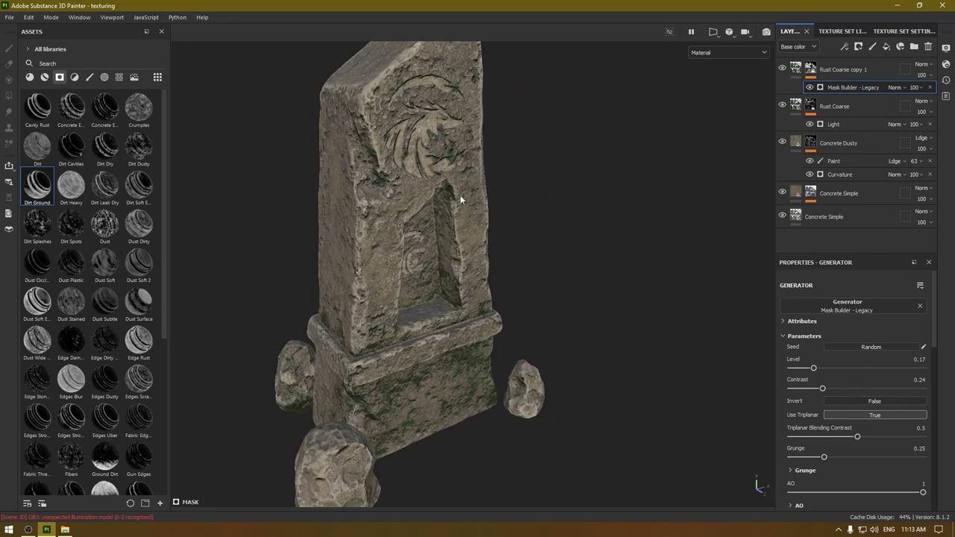
left_click_drag(439, 270, 574, 440, "alt")
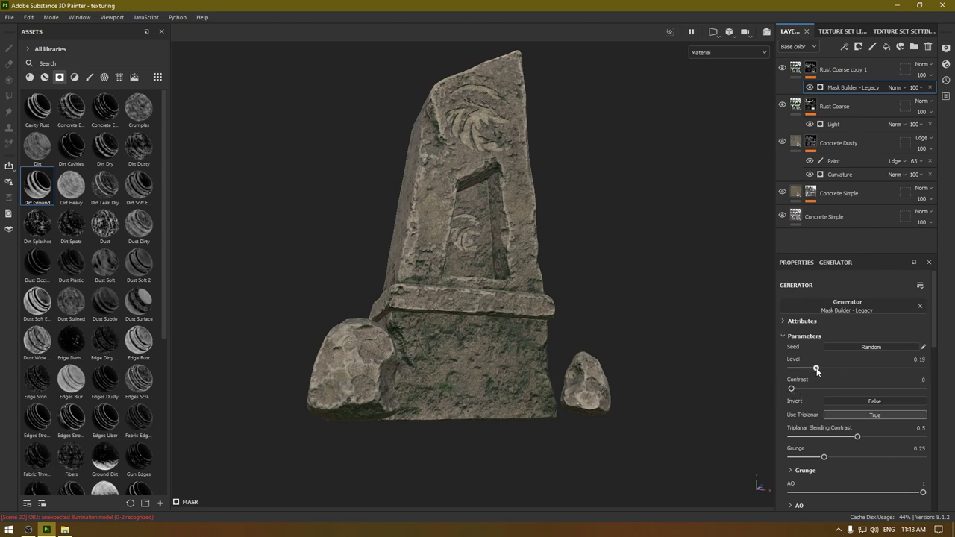
left_click_drag(481, 366, 552, 377, "alt")
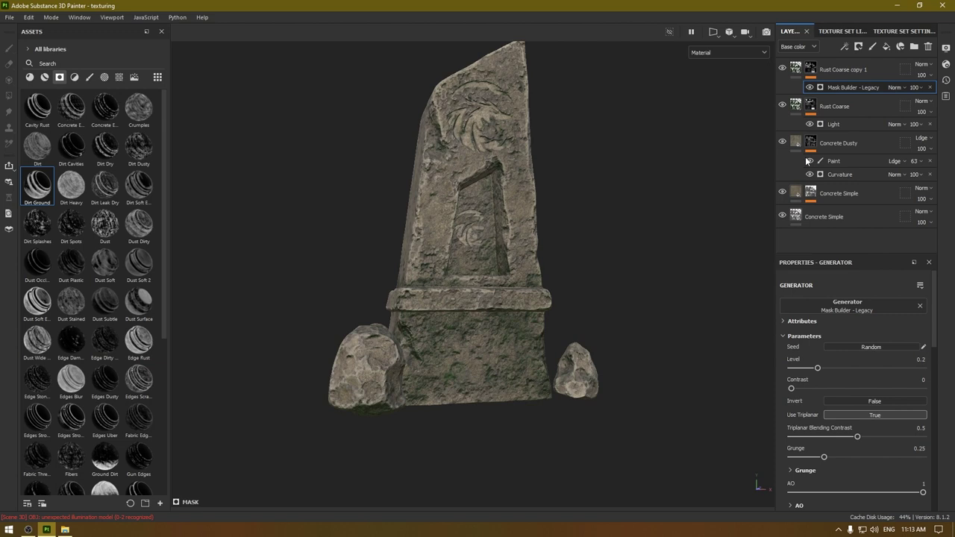
Darken the Rust Color of the Rust Coarse copy's fill to the green 1B3018 and check it on the obelisk
left_click(794, 70)
scroll(852, 414, "down", 2)
left_click(859, 412)
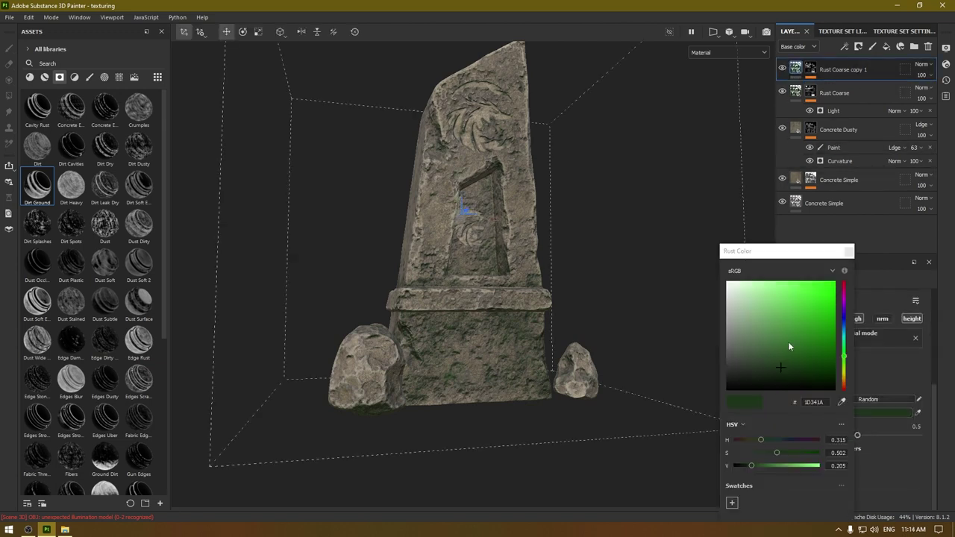
mouse_move(776, 369)
left_mouse_down()
mouse_move(759, 384)
mouse_move(780, 369)
left_mouse_up()
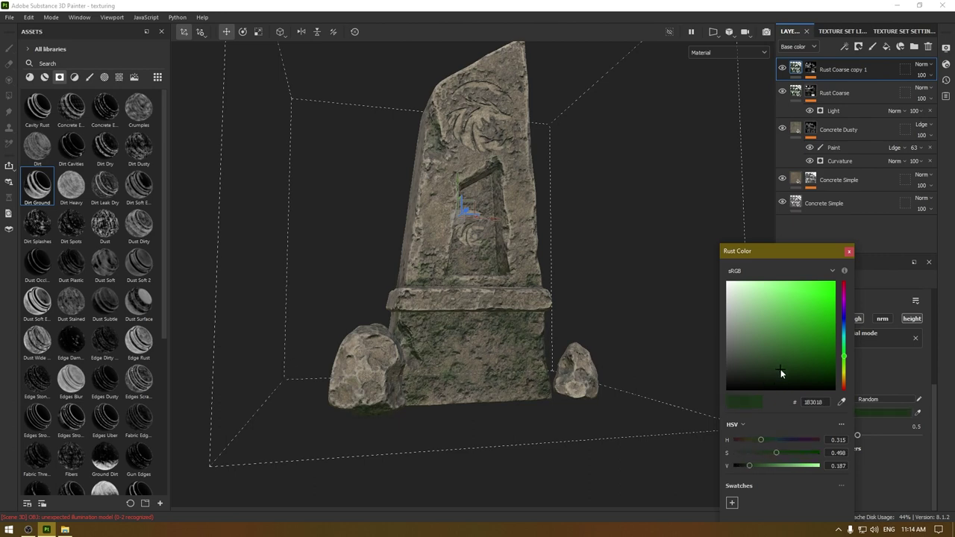
left_click_drag(493, 289, 486, 315, "alt")
scroll(486, 317, "up", 2)
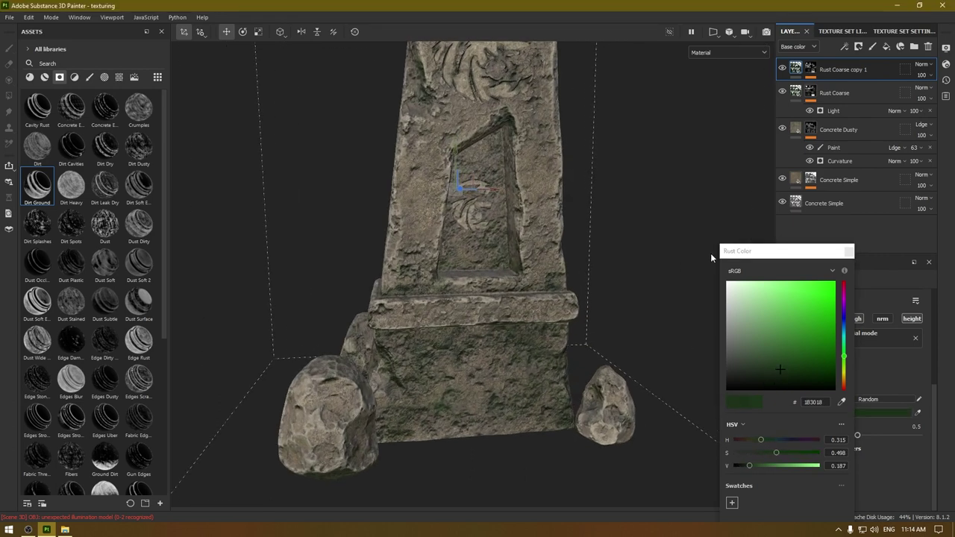
left_click(848, 252)
left_click_drag(480, 371, 522, 364, "alt")
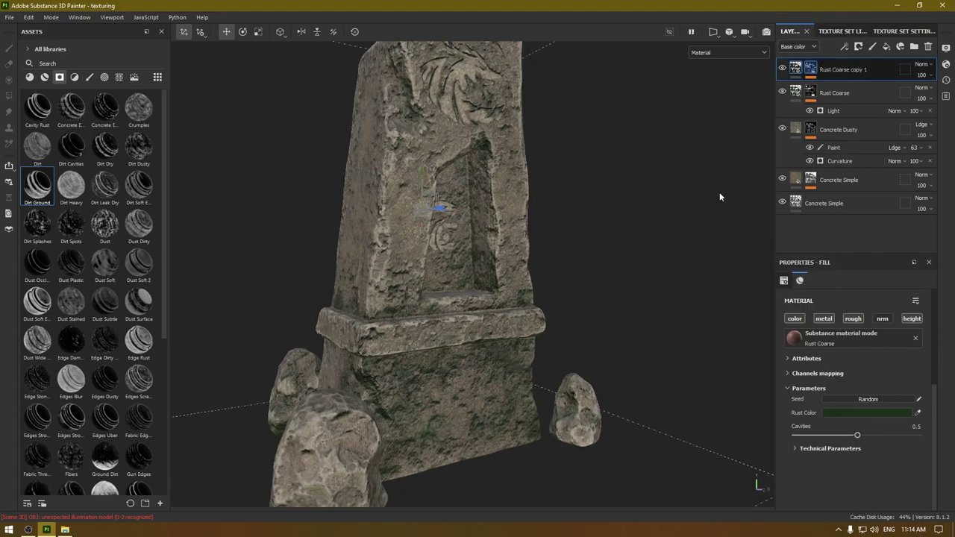
Set the Grunge of the Rust Coarse copy's Mask Builder generator to 0.74
left_click(810, 70)
left_click_drag(719, 197, 694, 197, "alt")
left_click(853, 88)
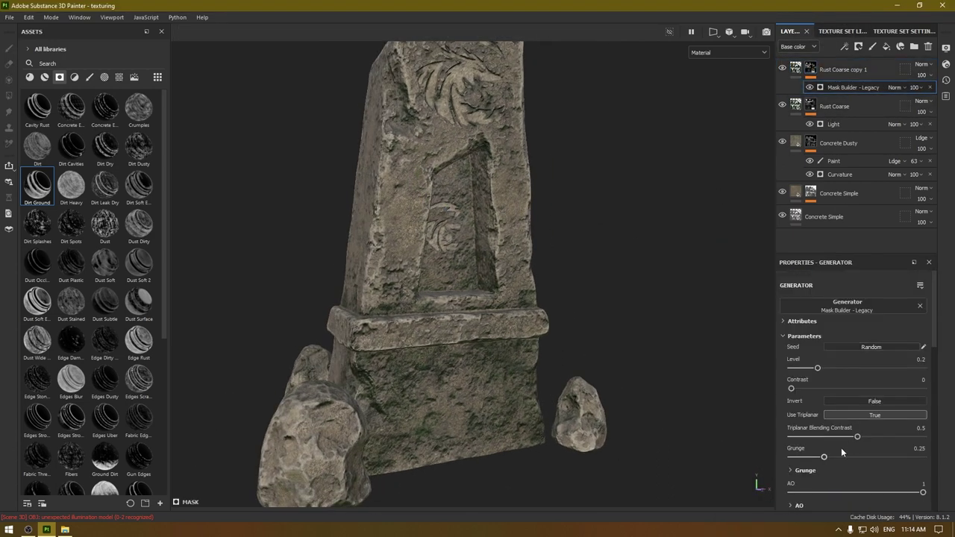
left_click(869, 457)
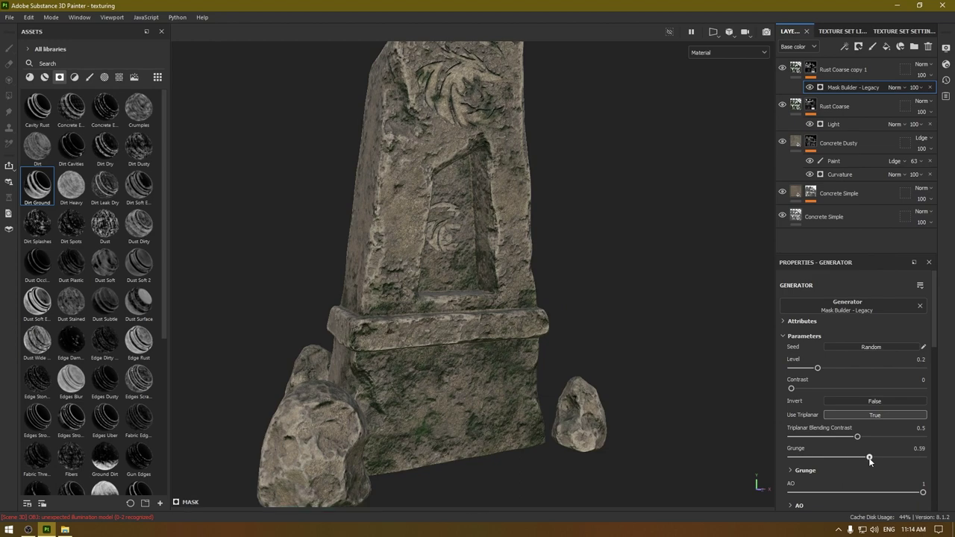
left_click(912, 457)
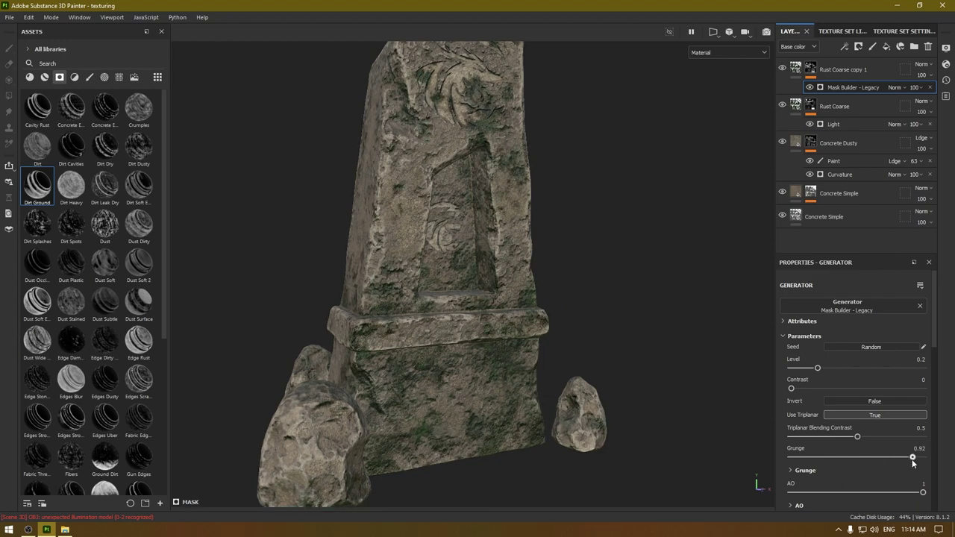
left_click_drag(889, 458, 887, 458)
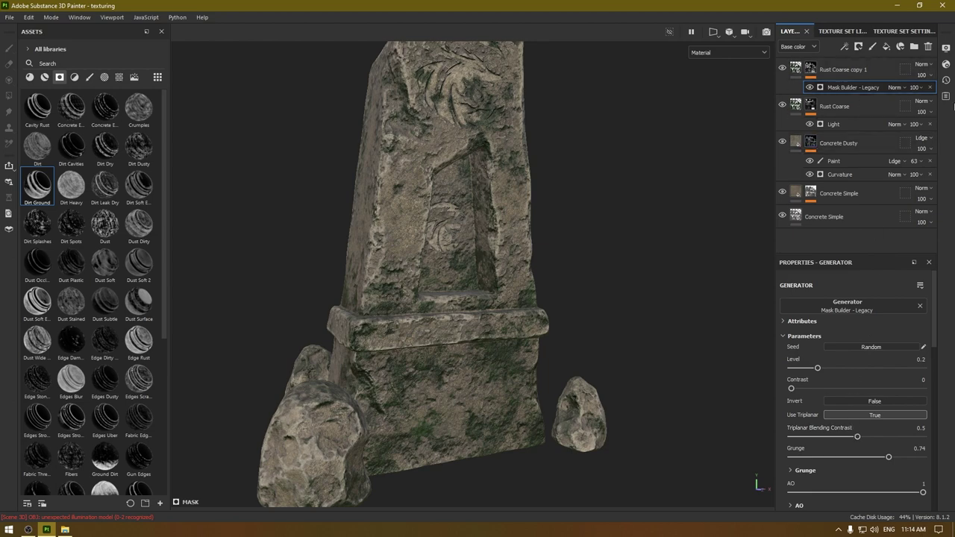
Reduce the opacity of the Mask Builder effect on the Rust Coarse copy's mask to 43
left_click(922, 76)
left_click(925, 77)
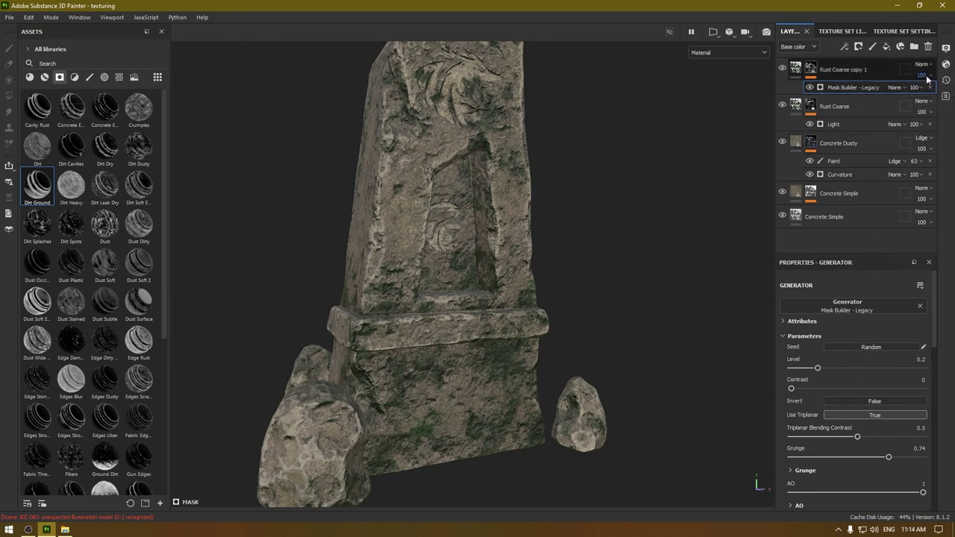
left_click(915, 86)
left_click(930, 106)
left_click(930, 107)
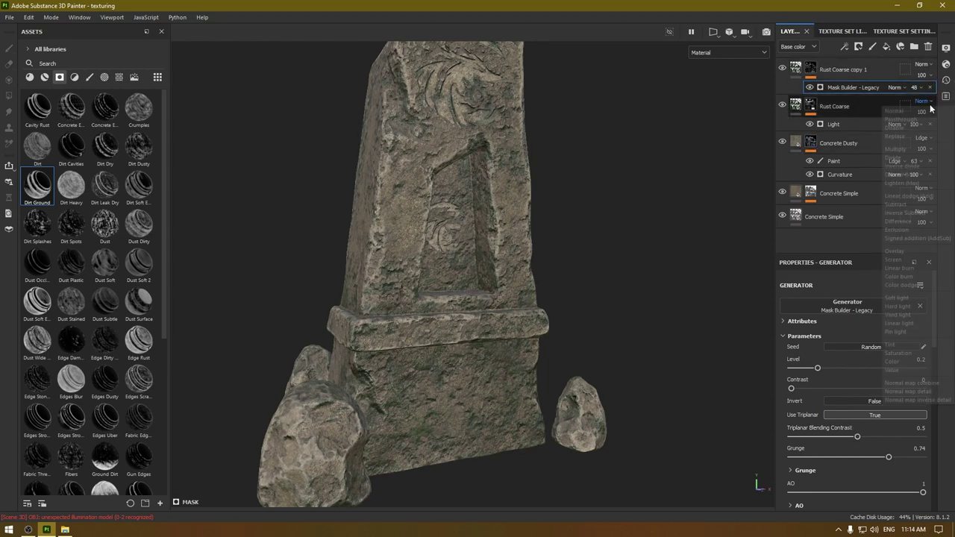
left_click(920, 87)
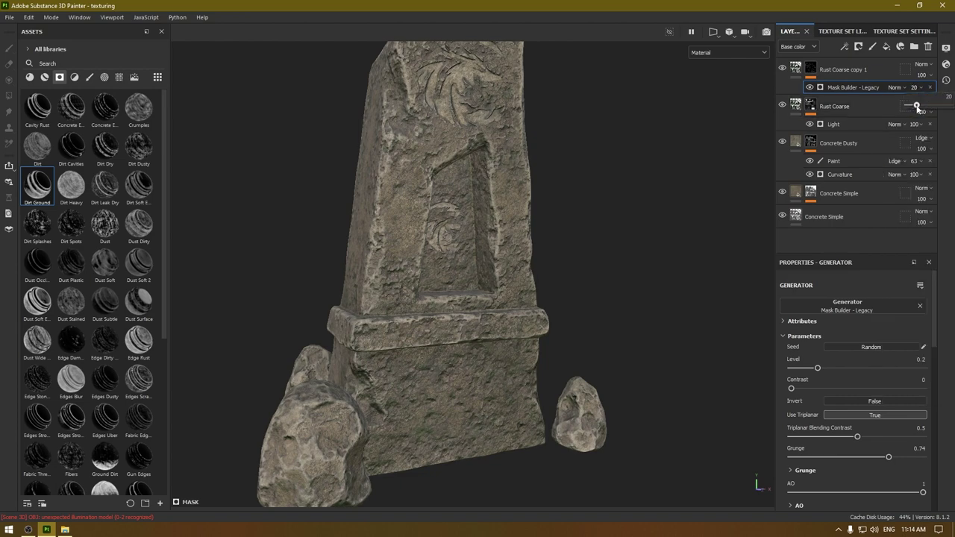
left_click_drag(927, 108, 925, 109)
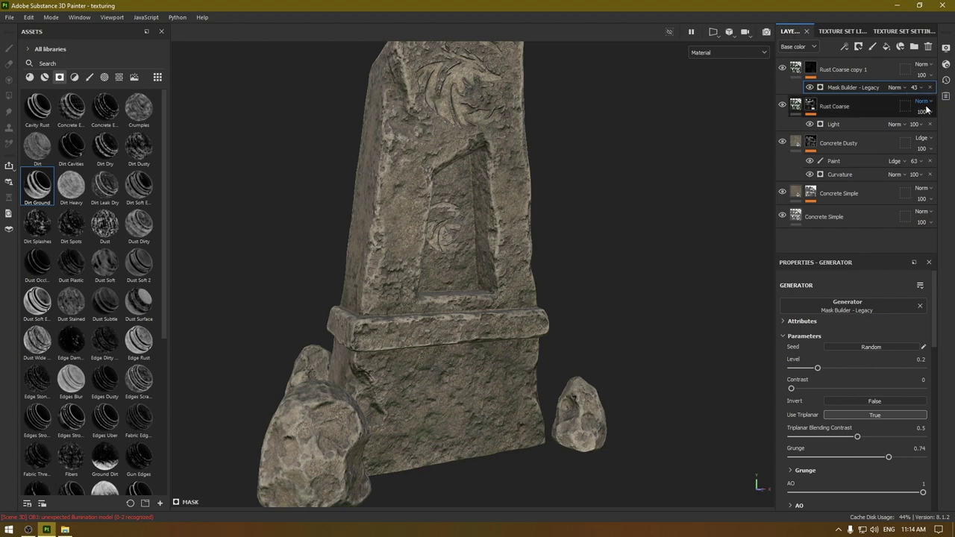
right_click_drag(497, 286, 477, 306, "alt")
middle_click_drag(478, 306, 494, 349, "alt")
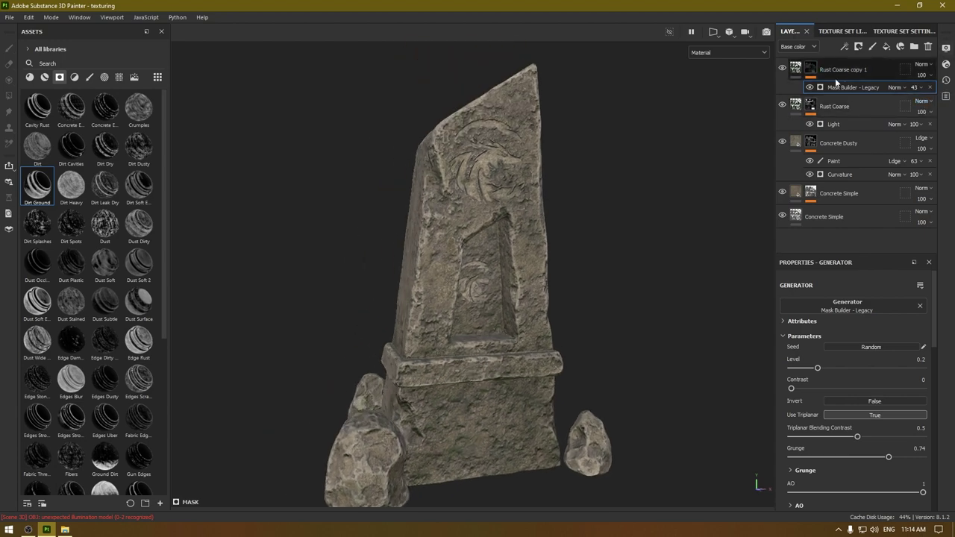
Add a paint effect above the Mask Builder on the copy's mask and set its blending mode to Linear dodge (Add)
right_click(841, 88)
left_click(856, 223)
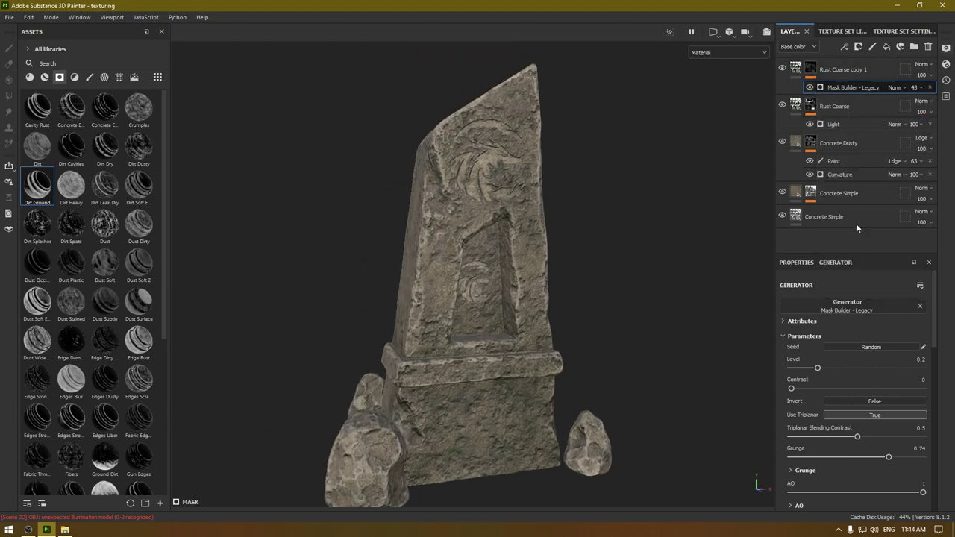
left_click(895, 87)
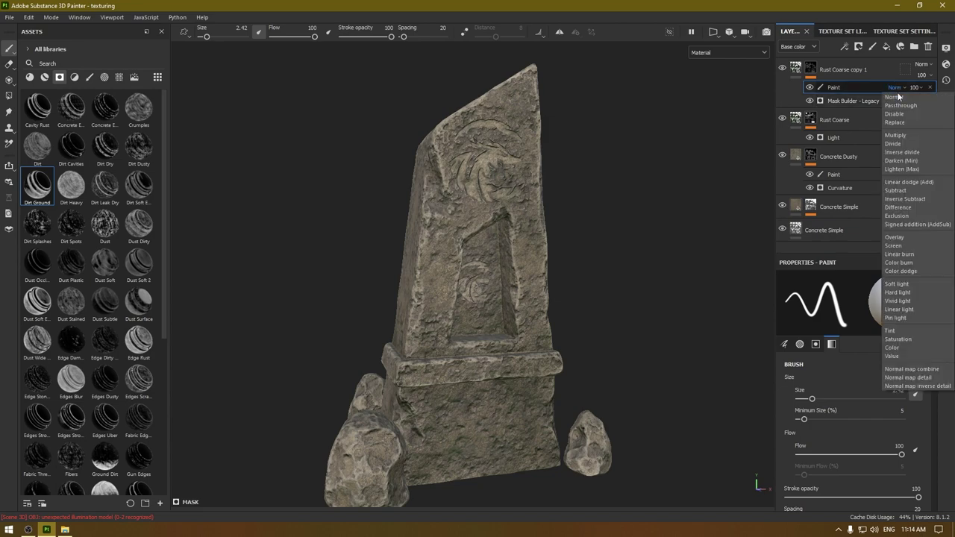
left_click(908, 179)
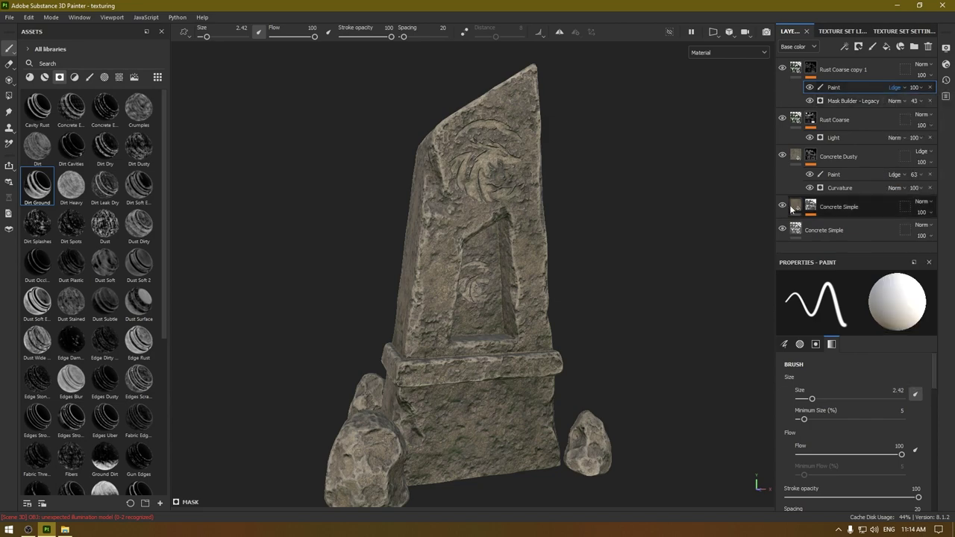
Choose the Dirt 2 brush and paint green moss along the lower part of the obelisk's pedestal
left_click(88, 77)
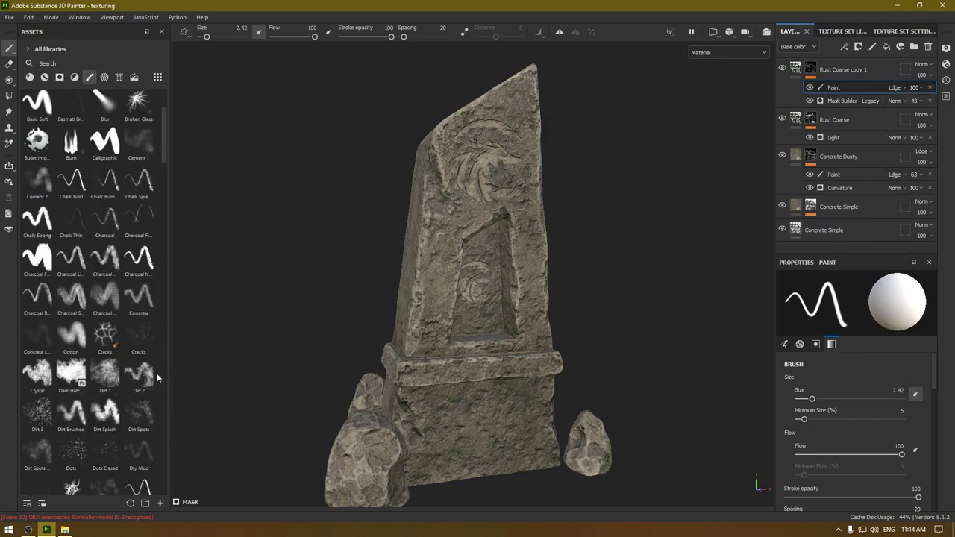
left_click(145, 377)
scroll(492, 395, "up", 6)
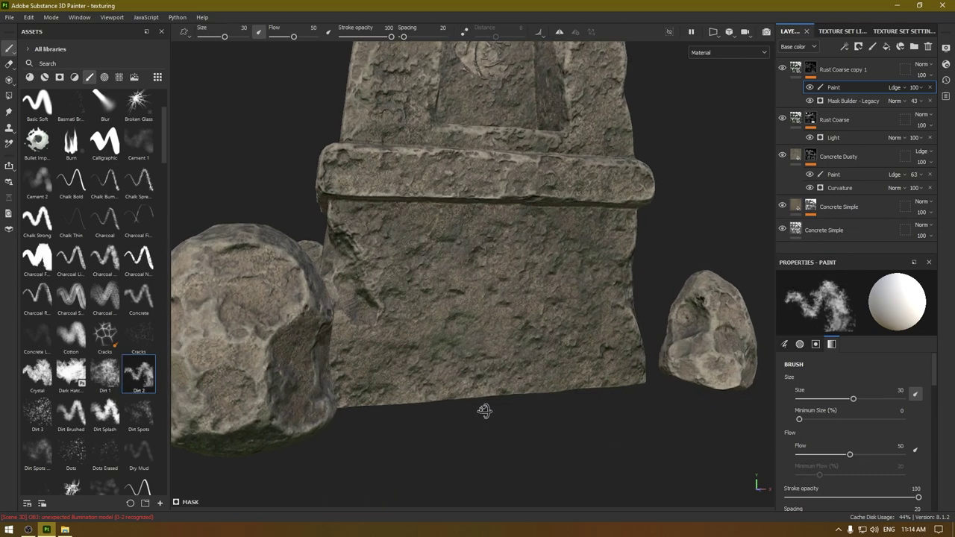
mouse_move(452, 279)
left_mouse_down()
mouse_move(616, 366)
mouse_move(481, 392)
mouse_move(332, 391)
mouse_move(343, 382)
mouse_move(334, 327)
mouse_move(703, 363)
mouse_move(649, 298)
mouse_move(619, 405)
mouse_move(390, 377)
mouse_move(507, 339)
left_mouse_up()
mouse_move(362, 361)
left_mouse_down()
mouse_move(407, 354)
mouse_move(383, 345)
mouse_move(502, 308)
mouse_move(490, 347)
mouse_move(328, 363)
mouse_move(448, 395)
mouse_move(508, 355)
left_mouse_up()
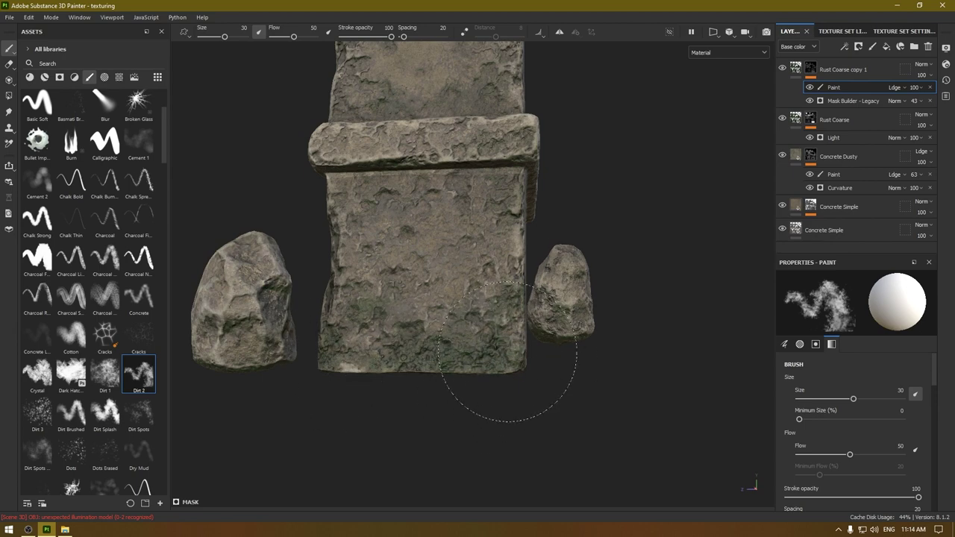
Continue painting moss along the bottom of the pedestal's remaining sides and the undersides of the surrounding rocks
mouse_move(679, 385)
left_mouse_down("alt")
mouse_move(363, 363)
mouse_move(294, 330)
mouse_move(326, 331)
mouse_move(318, 329)
left_mouse_up("alt")
mouse_move(284, 299)
left_mouse_down()
mouse_move(546, 297)
mouse_move(202, 241)
mouse_move(251, 288)
mouse_move(565, 315)
mouse_move(264, 237)
mouse_move(495, 309)
left_mouse_up()
mouse_move(552, 323)
left_mouse_down("alt")
mouse_move(362, 320)
mouse_move(394, 295)
left_mouse_up("alt")
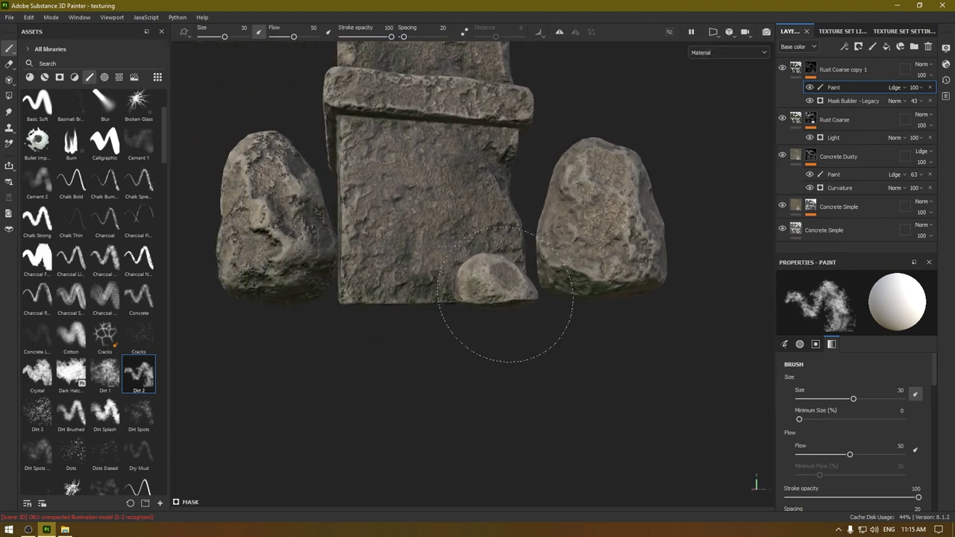
mouse_move(487, 299)
left_mouse_down("alt")
mouse_move(440, 298)
mouse_move(507, 323)
left_mouse_up("alt")
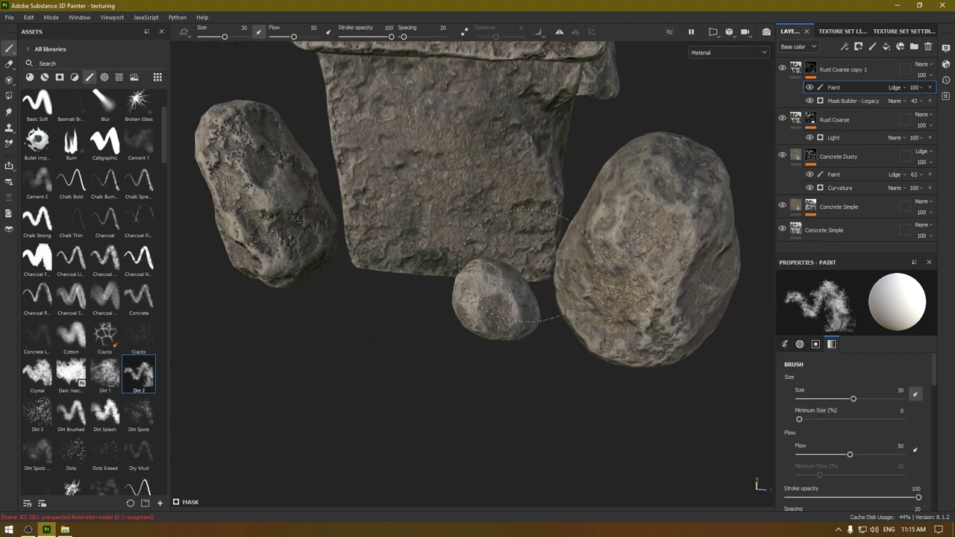
mouse_move(488, 263)
left_mouse_down()
mouse_move(349, 186)
mouse_move(515, 272)
mouse_move(329, 302)
left_mouse_up()
right_click_drag(329, 302, 350, 184, "alt")
left_click_drag(350, 185, 366, 153, "alt")
left_click_drag(303, 209, 324, 276)
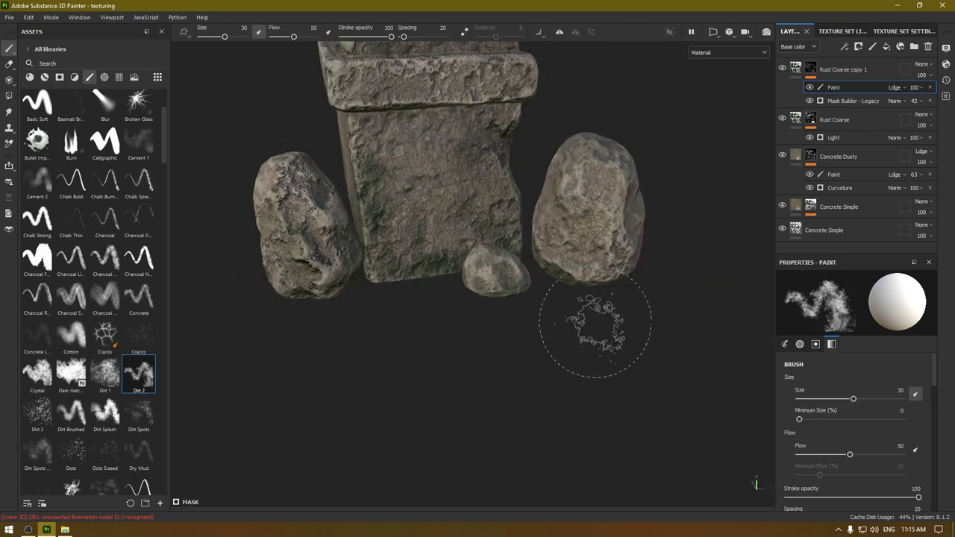
left_click_drag(596, 328, 559, 351, "alt")
mouse_move(572, 285)
left_mouse_down()
mouse_move(623, 335)
mouse_move(653, 345)
left_mouse_up()
Examine the painted moss on the pedestal and rocks from several angles and under a rotated environment light
left_click_drag(653, 345, 542, 375, "alt")
right_click_drag(541, 375, 351, 217, "alt")
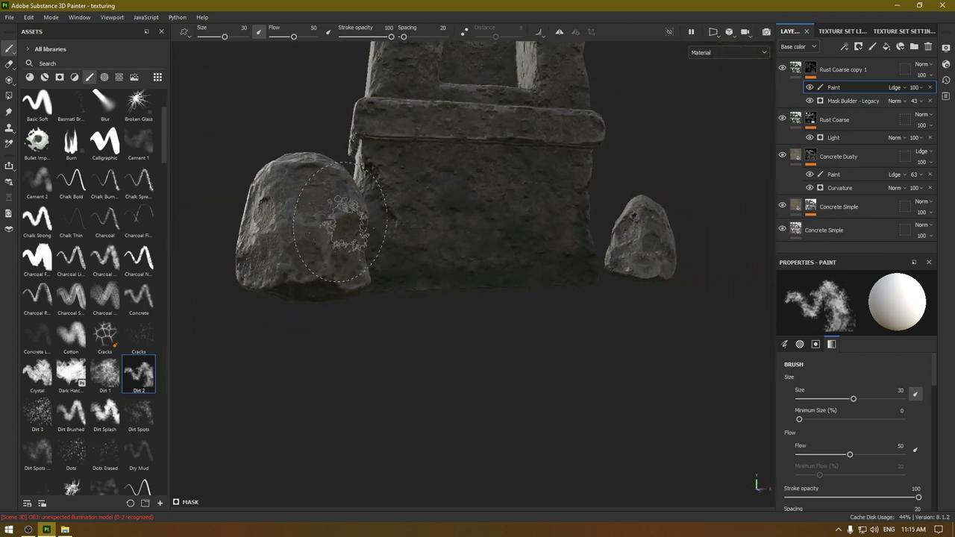
left_click_drag(350, 216, 388, 238, "alt")
mouse_move(418, 343)
right_mouse_down("alt")
mouse_move(430, 360)
mouse_move(418, 186)
right_mouse_up("alt")
middle_click_drag(418, 186, 399, 360, "alt")
right_click_drag(399, 361, 441, 362, "shift")
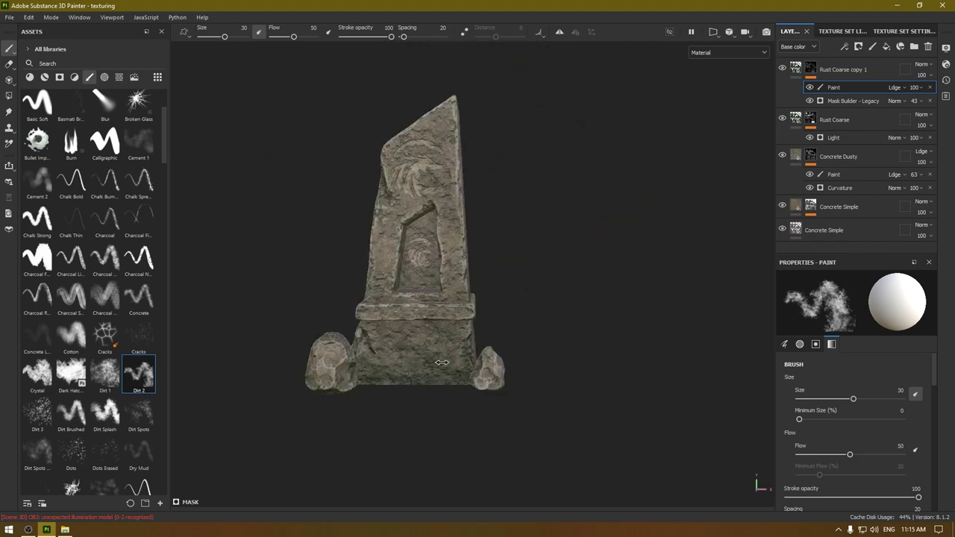
left_click_drag(414, 358, 520, 346, "alt")
right_click_drag(520, 346, 525, 435, "alt")
left_click_drag(526, 435, 576, 462, "alt")
right_click_drag(576, 463, 428, 410, "alt")
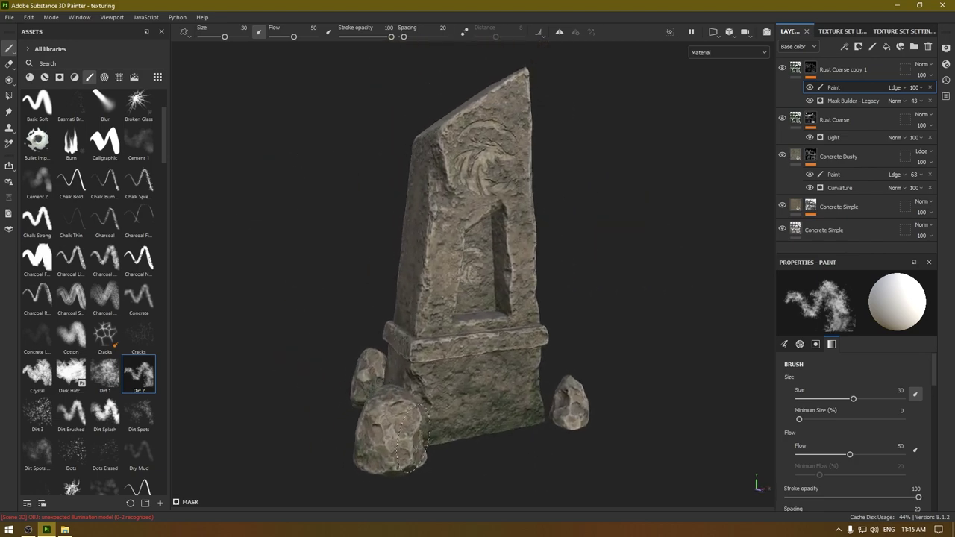
Paint moss onto the bottom of the large rock beside the front of the pedestal
middle_click_drag(429, 411, 435, 299, "alt")
right_click_drag(435, 299, 443, 424, "alt")
mouse_move(370, 322)
left_mouse_down()
mouse_move(332, 325)
mouse_move(366, 333)
left_mouse_up()
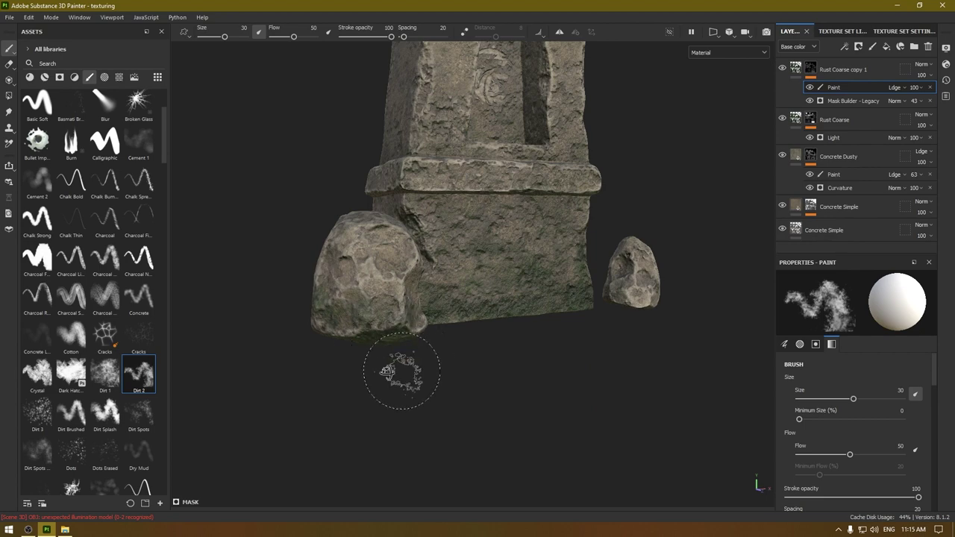
left_click_drag(400, 373, 508, 375, "alt")
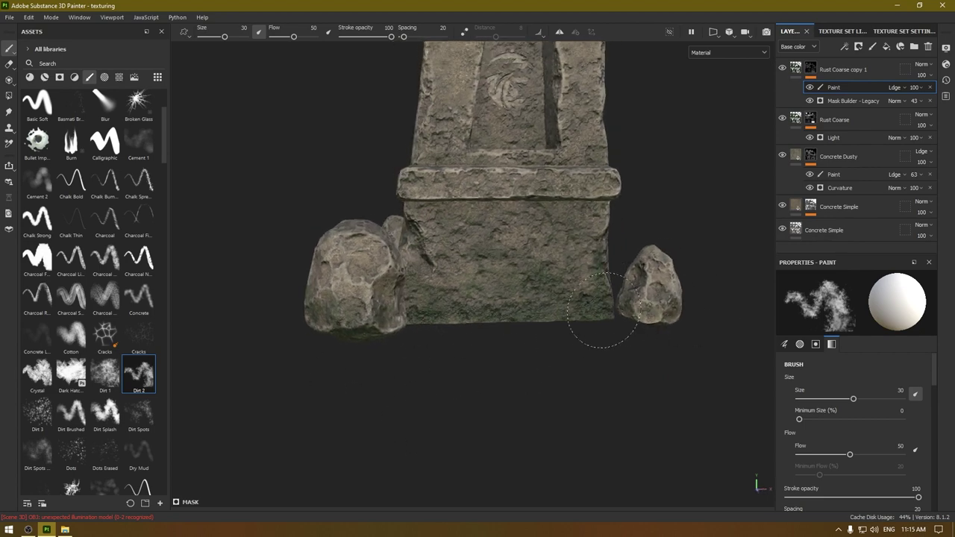
Lower the opacity of the paint effect on the Rust Coarse copy's mask to 76
left_click_drag(602, 320, 559, 415, "alt")
middle_click_drag(560, 414, 558, 446, "alt")
left_click(919, 89)
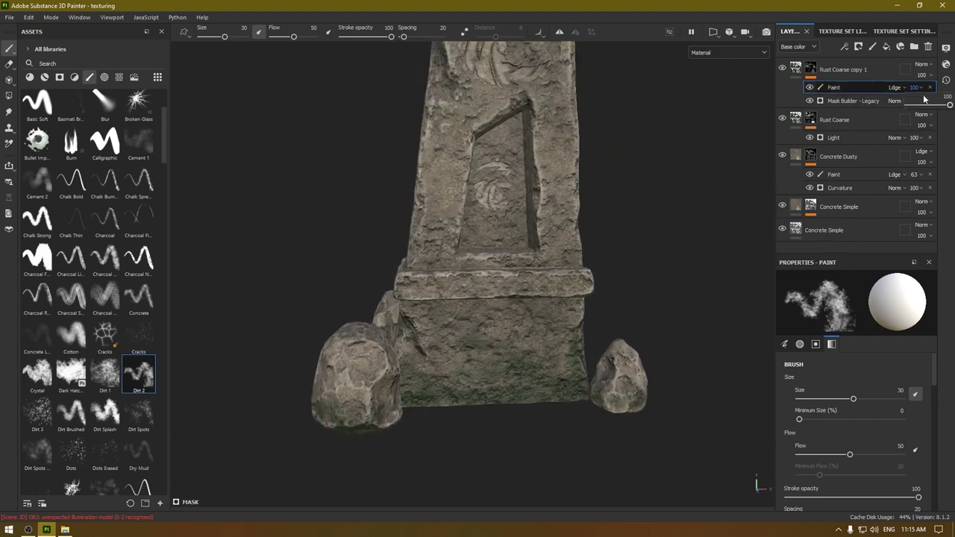
left_click_drag(950, 106, 940, 108)
scroll(490, 248, "down", 3)
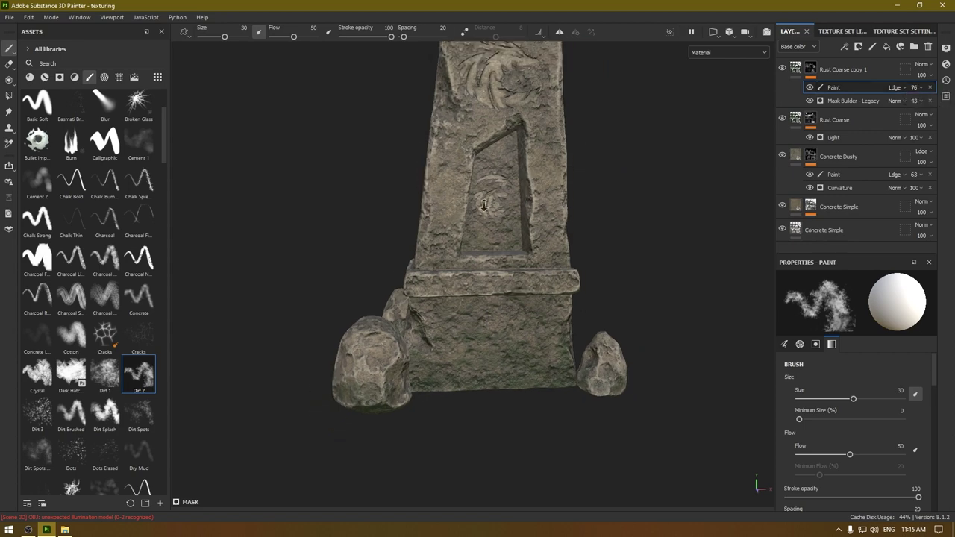
Add a fill layer above the Rust Coarse copy with only roughness and height enabled, and lower its height to about -0.16
middle_click_drag(489, 248, 458, 306, "alt")
mouse_move(457, 305)
left_mouse_down("alt")
mouse_move(599, 207)
mouse_move(516, 191)
mouse_move(555, 209)
left_mouse_up("alt")
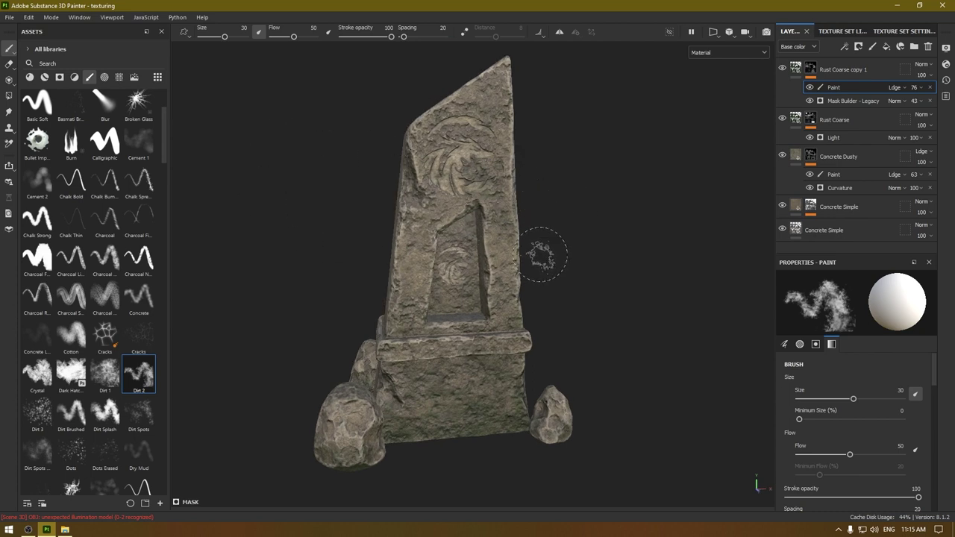
left_click_drag(543, 251, 750, 159, "alt")
left_click(837, 70)
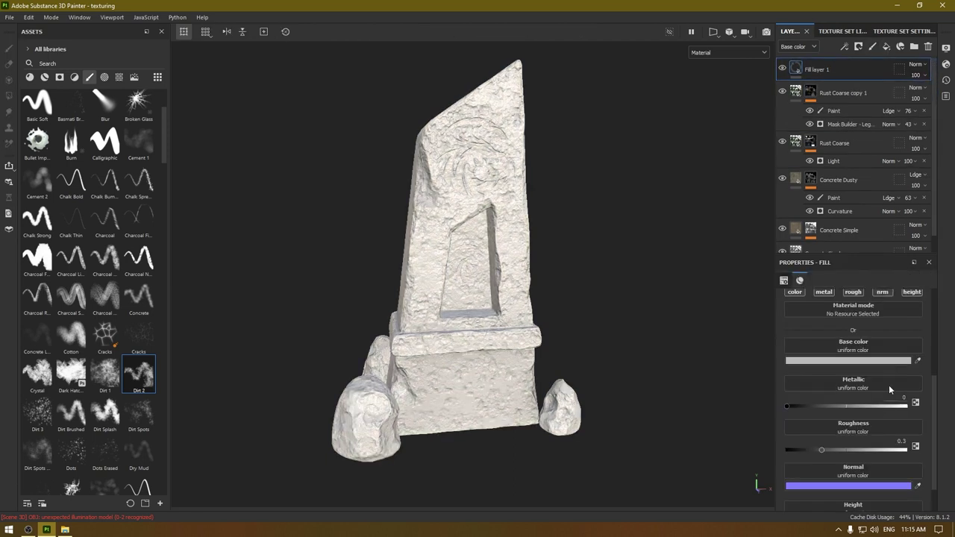
scroll(817, 358, "up", 2)
left_click(795, 351)
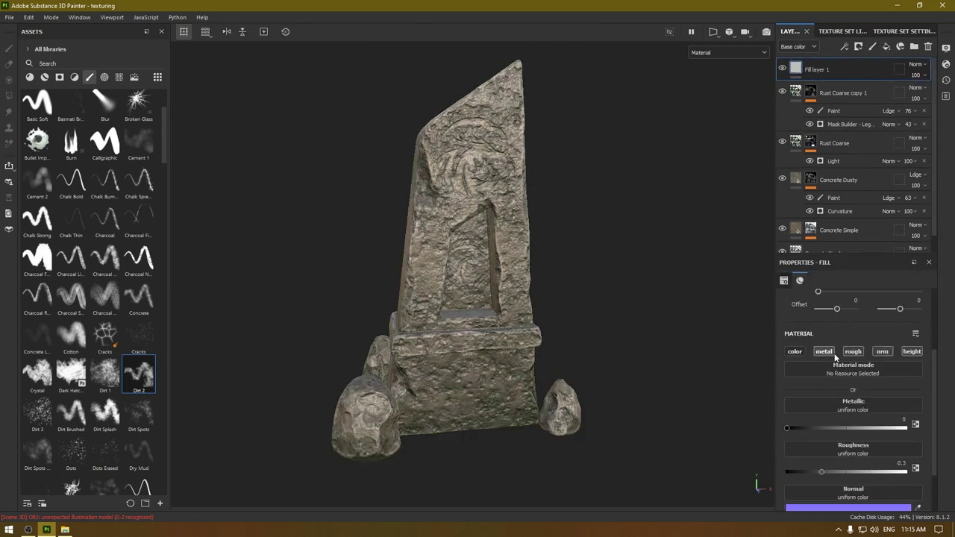
left_click(830, 352)
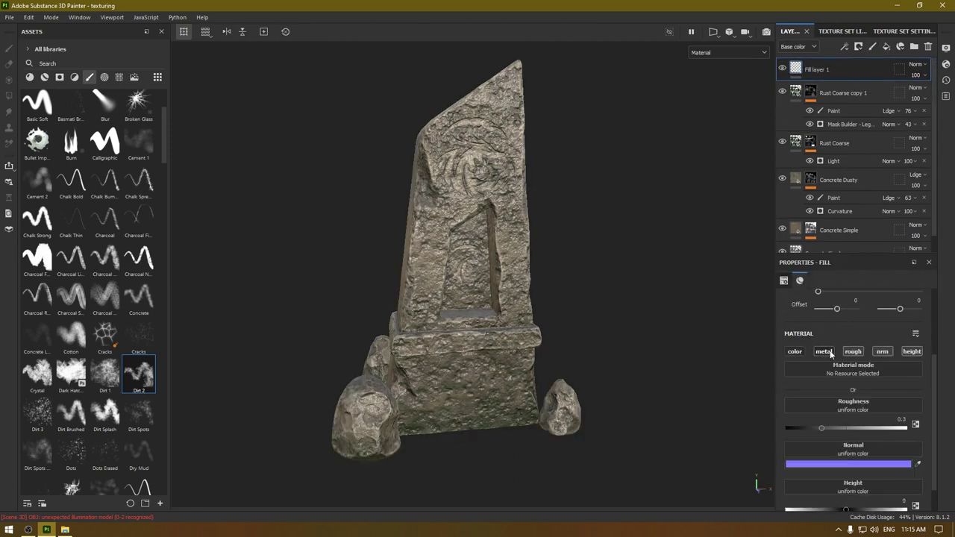
left_click(883, 351)
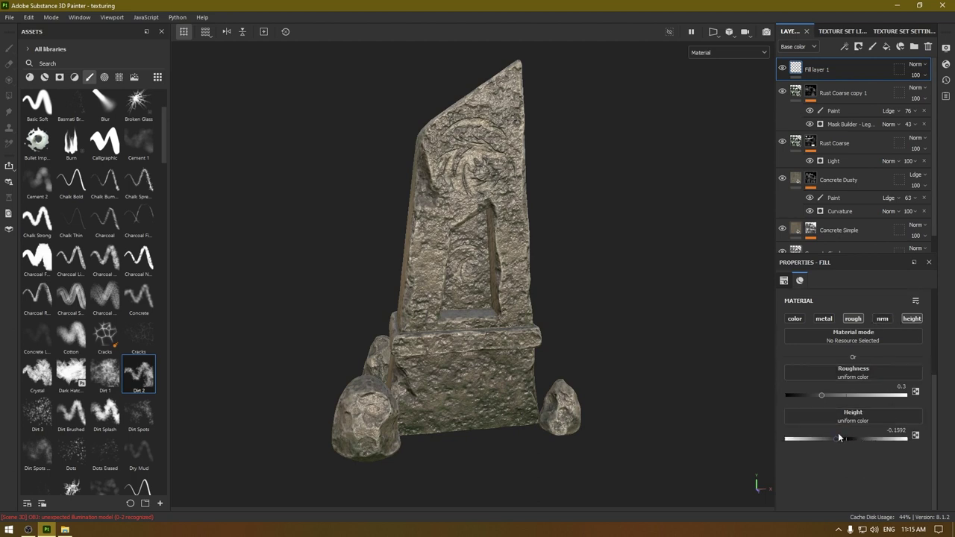
Give the new fill layer a black mask and add a fill effect using the Grunge Scratches Rough texture
right_click(836, 70)
left_click(851, 89)
right_click(810, 68)
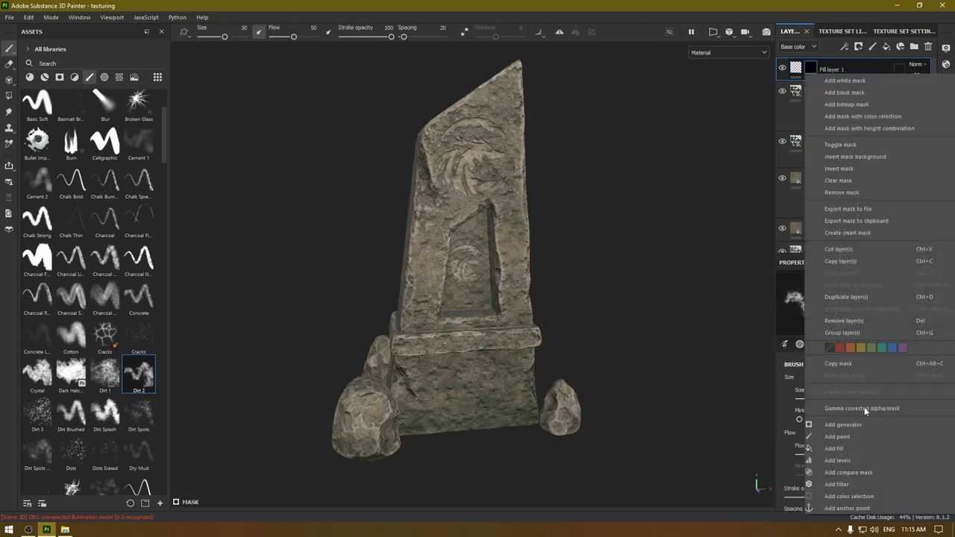
left_click(855, 449)
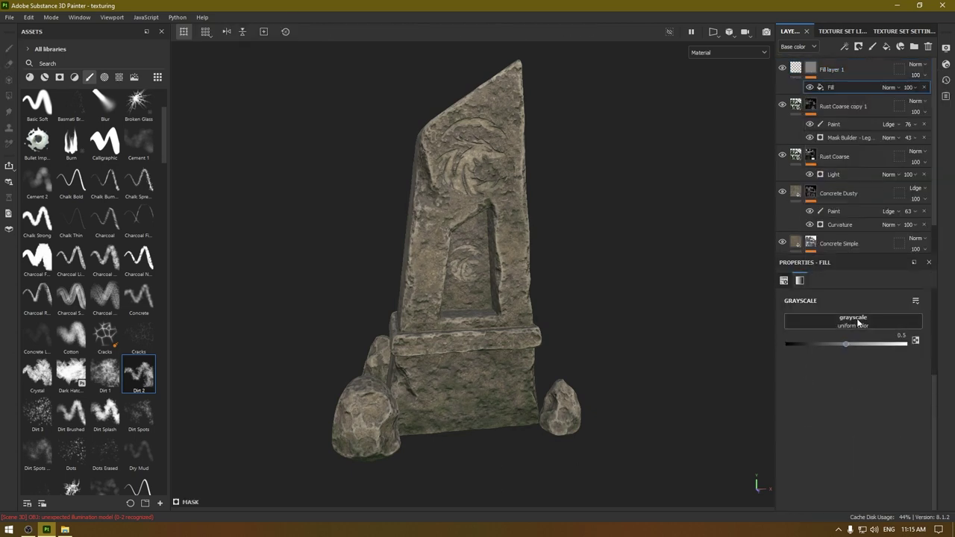
left_click(856, 319)
type("cra")
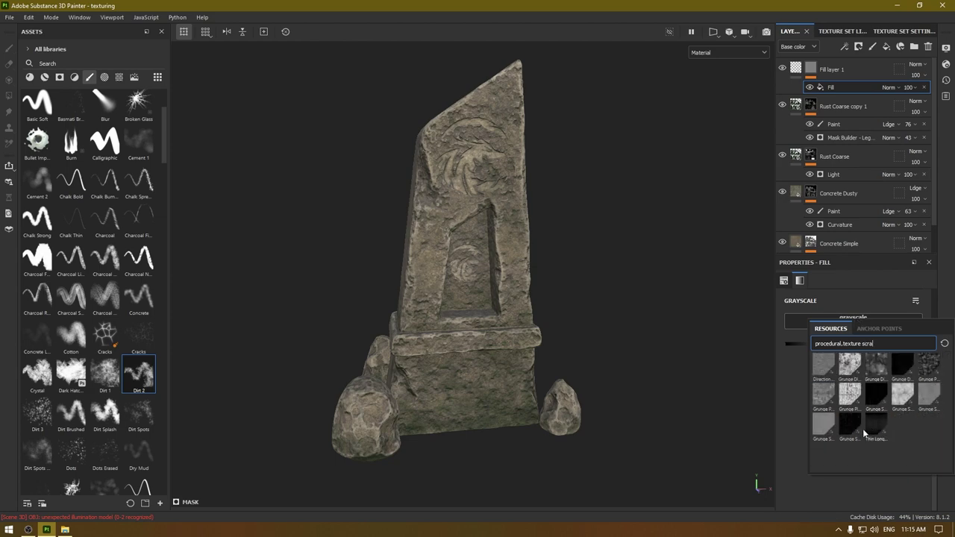
left_click(847, 429)
scroll(451, 279, "up", 6)
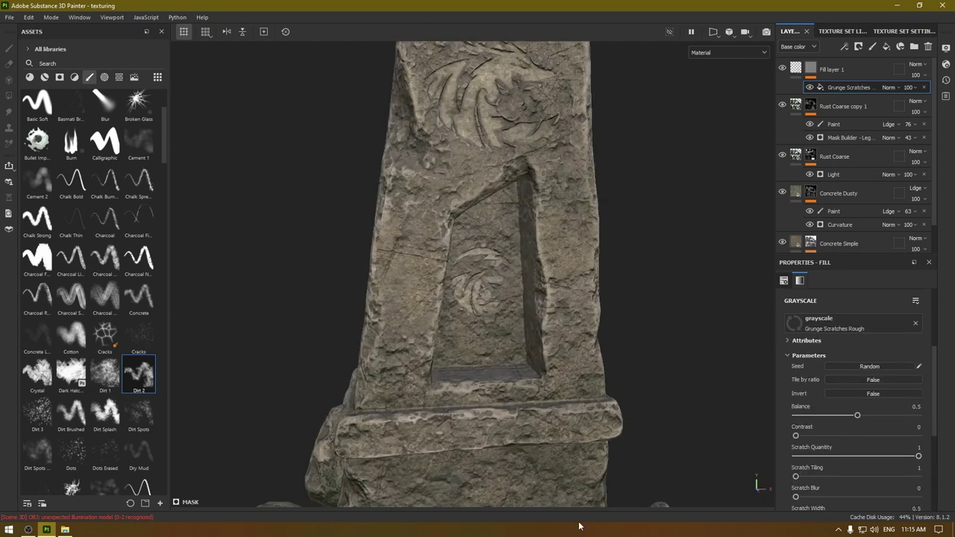
left_click_drag(495, 317, 492, 274, "alt")
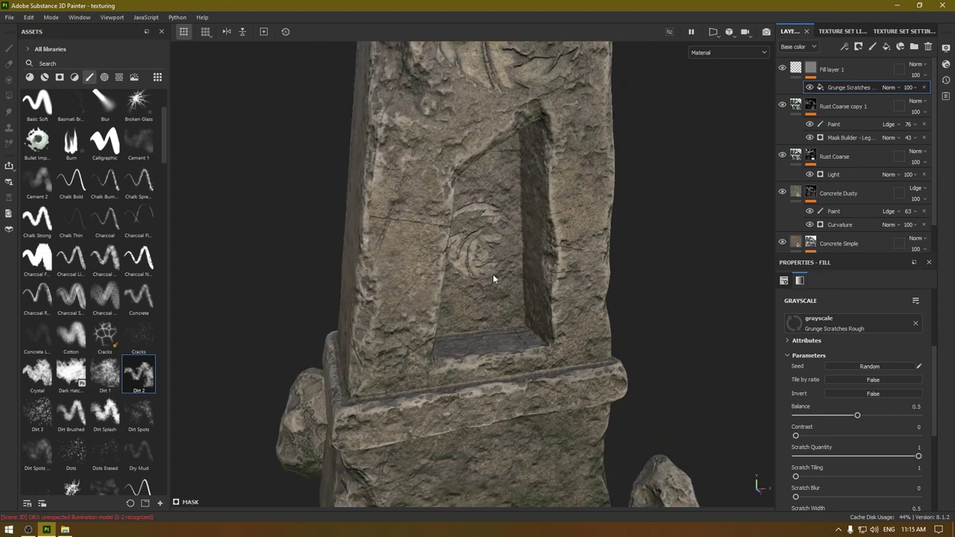
Change the scratch mask fill's projection to Tri-planar projection
scroll(838, 361, "up", 2)
scroll(838, 361, "up", 3)
left_click(844, 318)
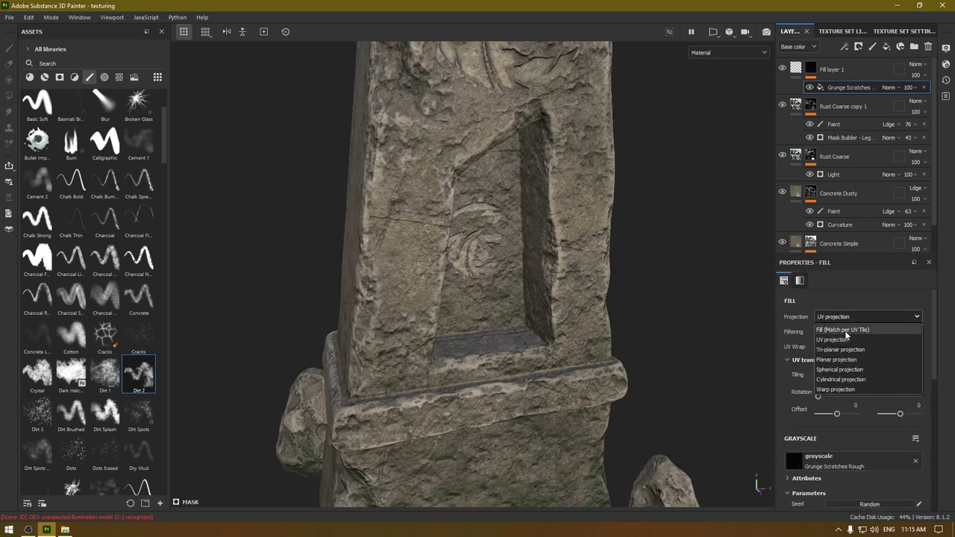
left_click(841, 347)
scroll(838, 401, "down", 1)
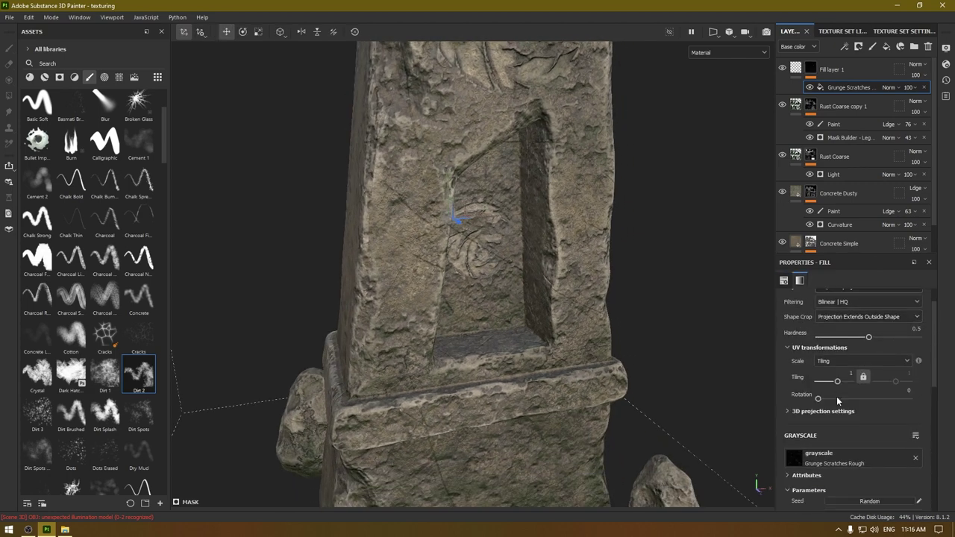
left_click_drag(533, 368, 501, 240, "alt")
Set the scratch fill's balance to 0.26, contrast to 0.42, scratch quantity to 0.48 and scratch blur to 0.11
scroll(894, 435, "down", 1)
scroll(894, 435, "down", 4)
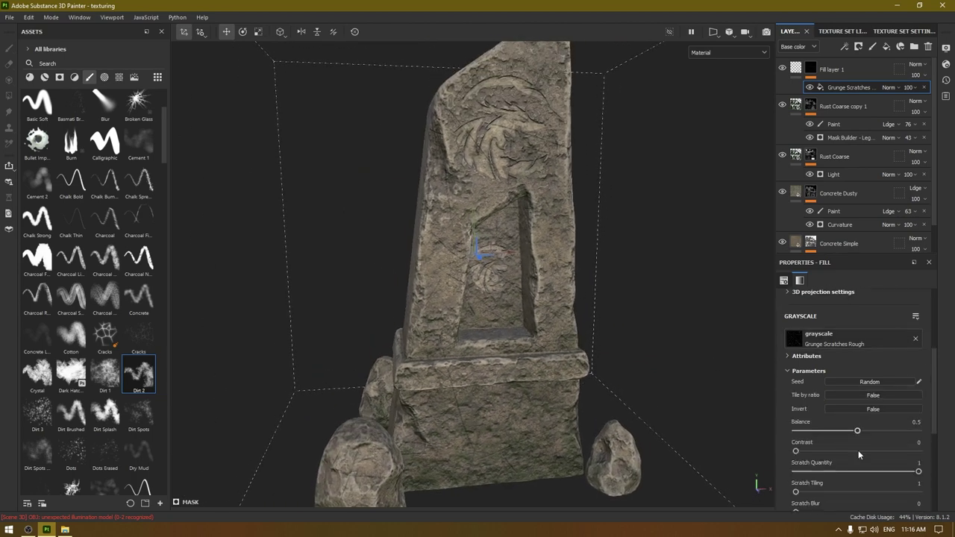
left_click_drag(857, 401, 853, 432)
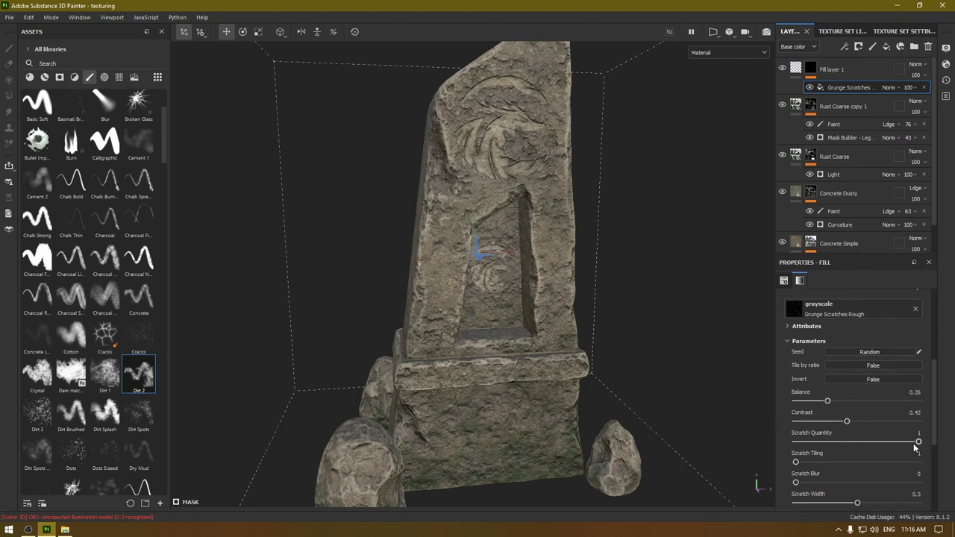
left_click_drag(915, 445, 854, 452)
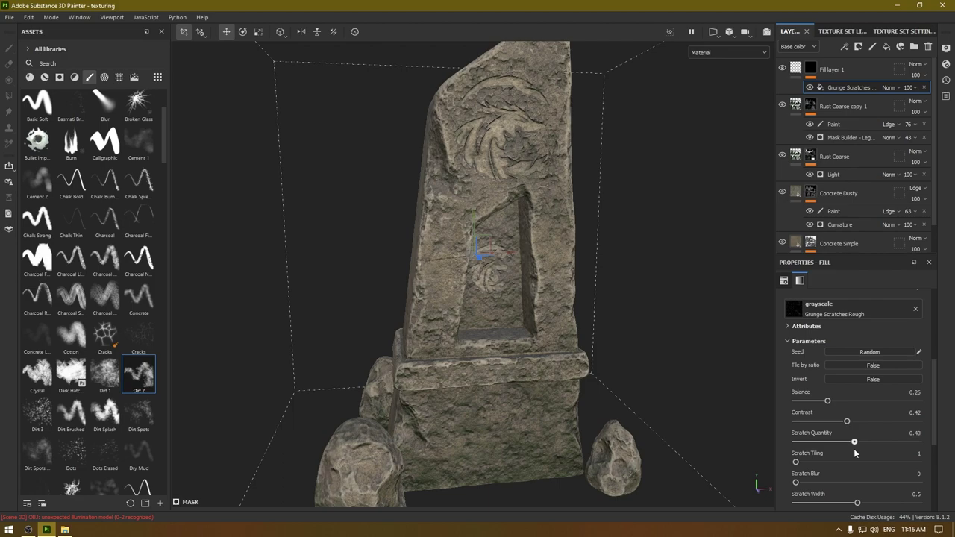
scroll(862, 472, "down", 1)
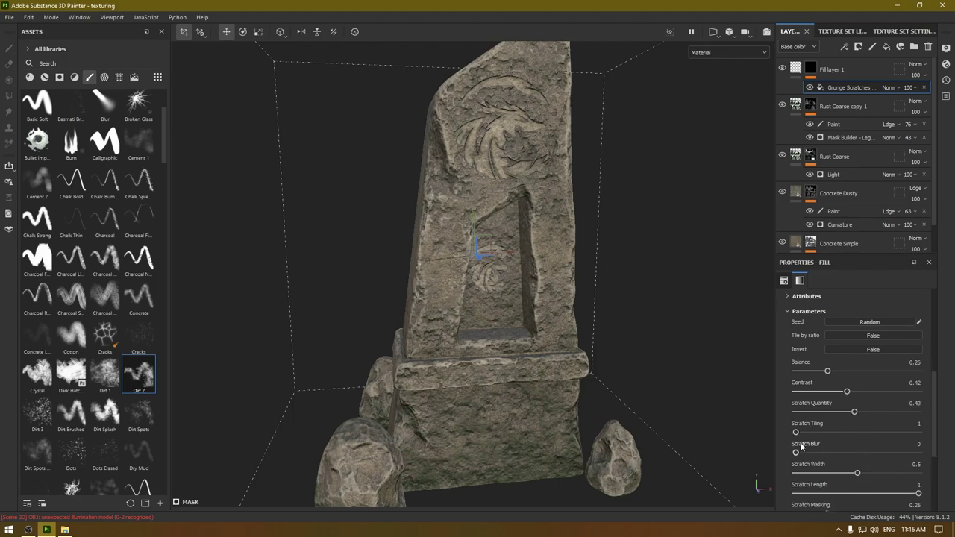
mouse_move(795, 452)
left_mouse_down()
mouse_move(808, 452)
mouse_move(792, 452)
left_mouse_up()
left_click_drag(537, 337, 478, 337, "alt")
right_click_drag(478, 337, 539, 405, "alt")
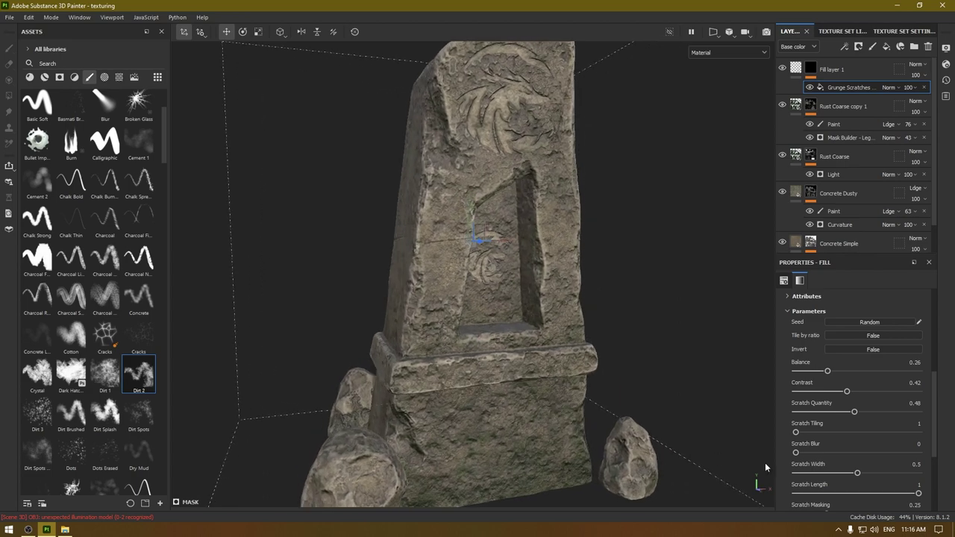
mouse_move(796, 453)
left_mouse_down()
mouse_move(818, 452)
mouse_move(809, 452)
left_mouse_up()
Examine the scratches on the obelisk's niche, pedestal and sides close up and from several angles
left_click_drag(532, 397, 388, 425, "alt")
middle_click_drag(379, 463, 375, 323, "alt")
scroll(375, 323, "up", 3)
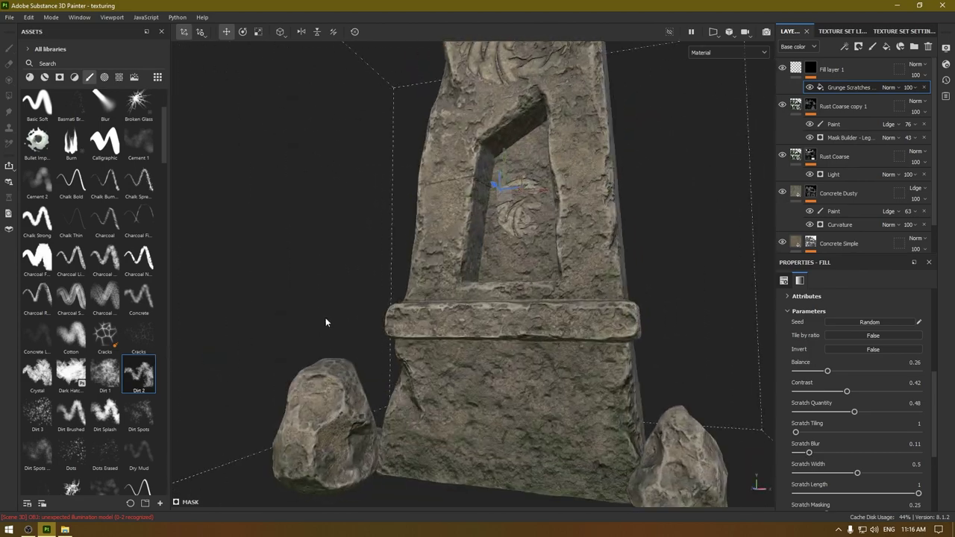
middle_click_drag(508, 309, 386, 433, "alt")
right_click_drag(575, 169, 492, 246, "alt")
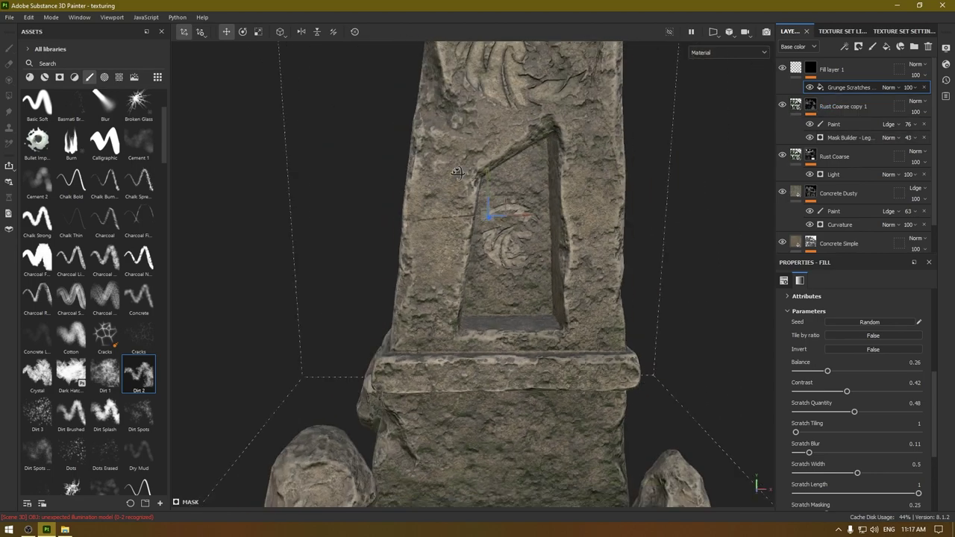
left_click_drag(321, 376, 428, 391, "alt")
right_click_drag(428, 392, 350, 321, "alt")
left_click_drag(351, 321, 543, 427, "alt")
Save the project and preview the textured obelisk in the rendering view
key("ctrl+s")
left_click(768, 32)
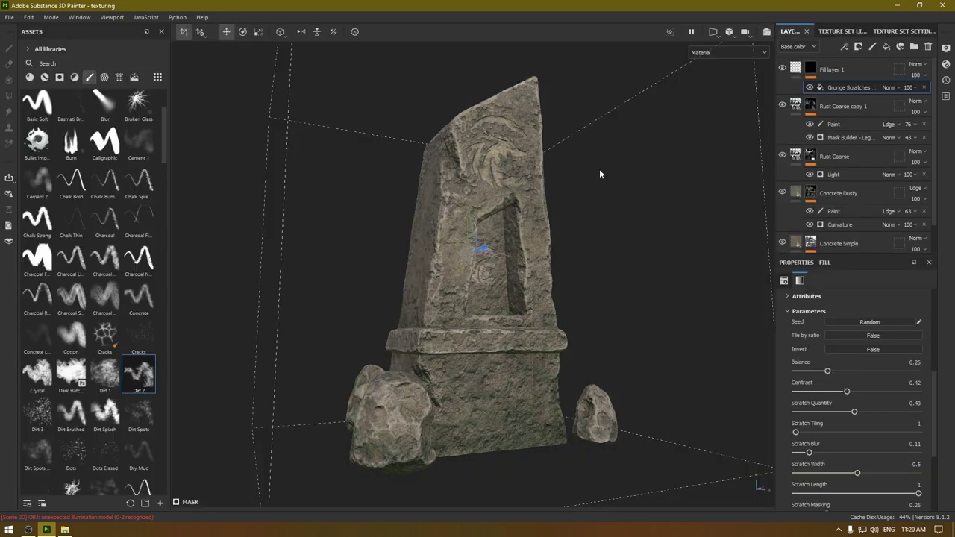
mouse_move(599, 168)
left_mouse_down("alt")
mouse_move(546, 92)
mouse_move(533, 188)
left_mouse_up("alt")
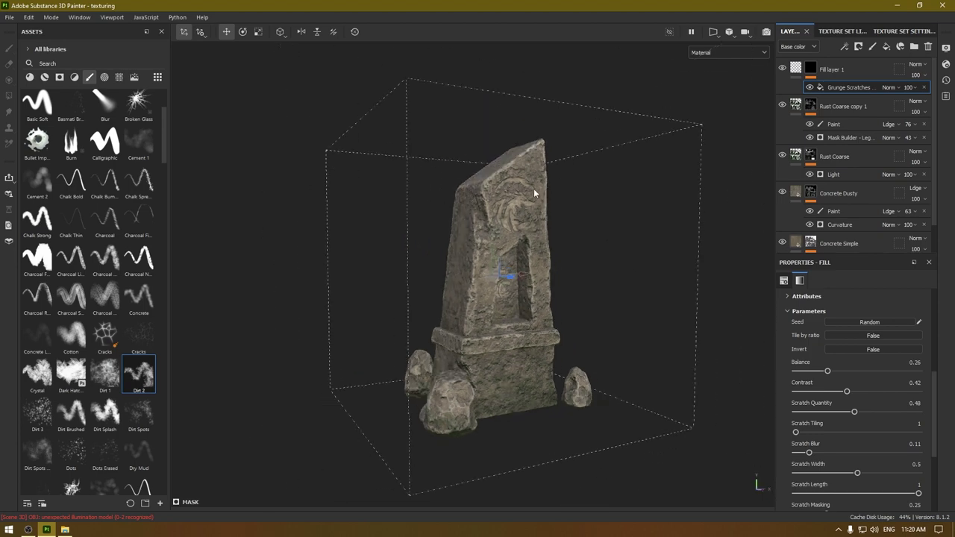
Start a texture export and set its output directory to E:/Maya Project/Monument/sourceimages
left_click(10, 18)
left_click(38, 182)
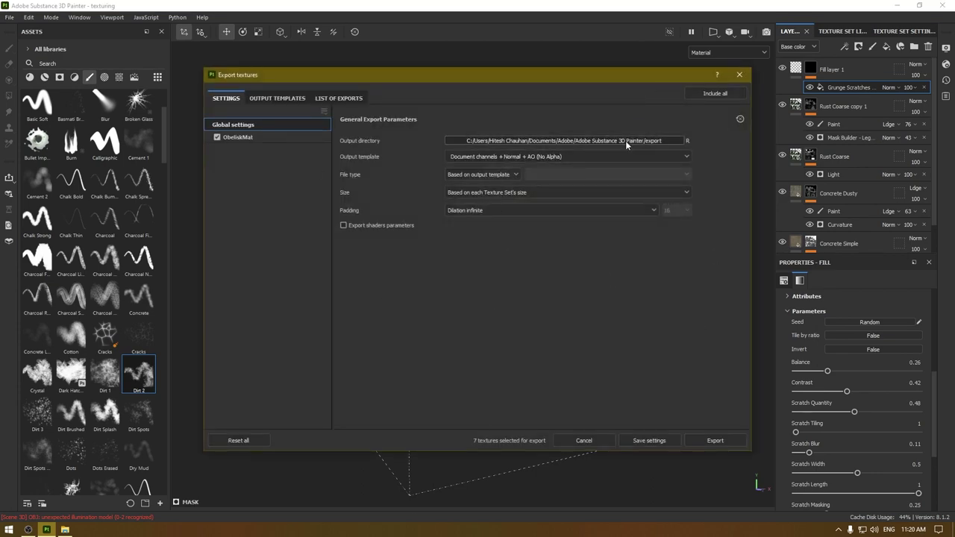
left_click(553, 142)
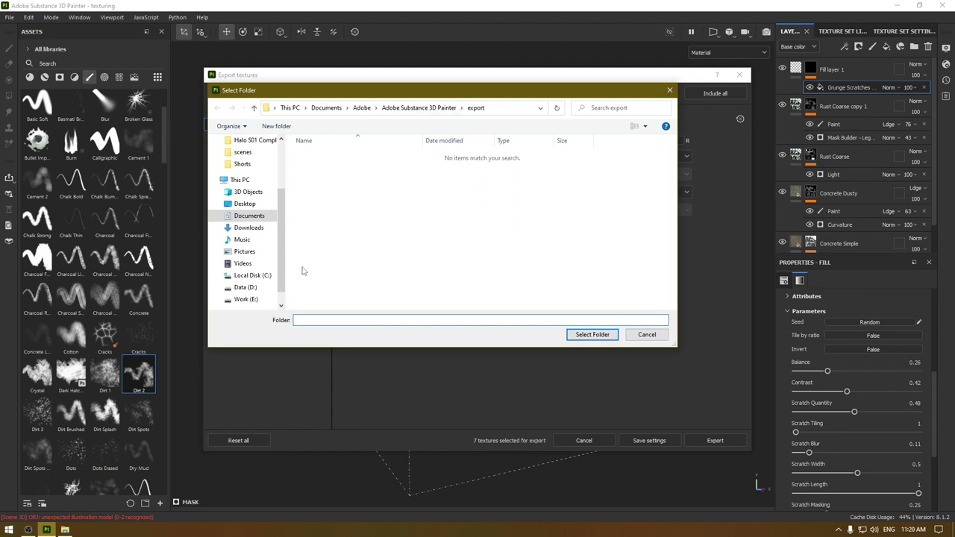
left_click(246, 299)
double_click(323, 207)
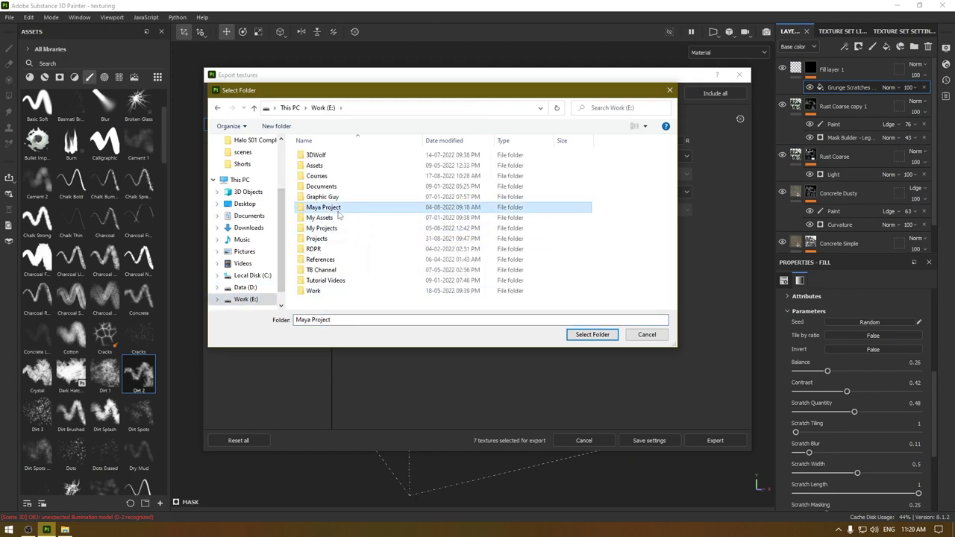
left_click(329, 208)
double_click(329, 208)
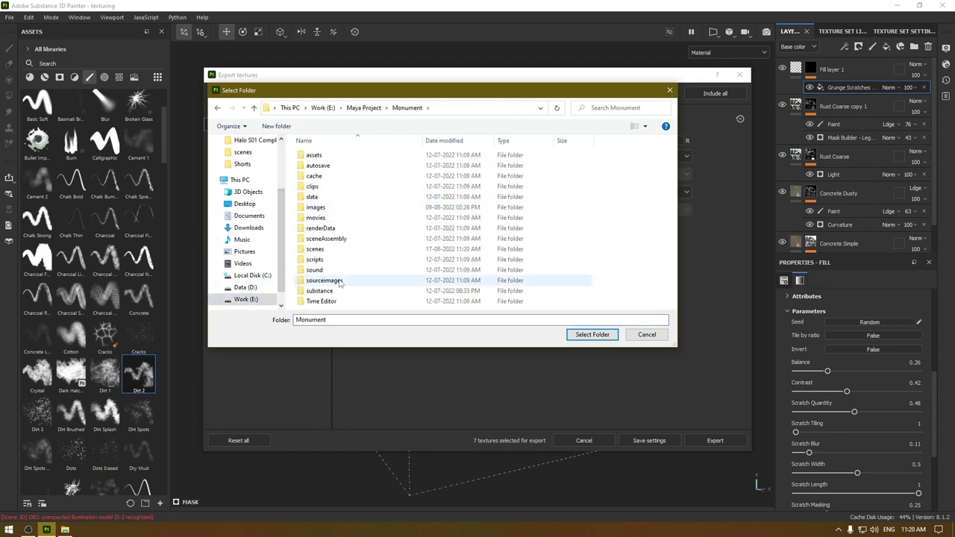
double_click(336, 283)
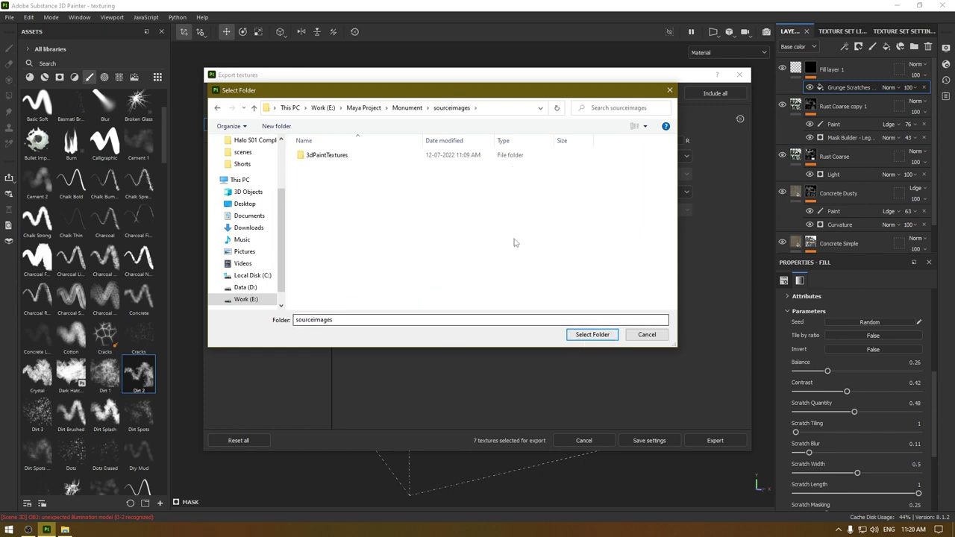
left_click(601, 337)
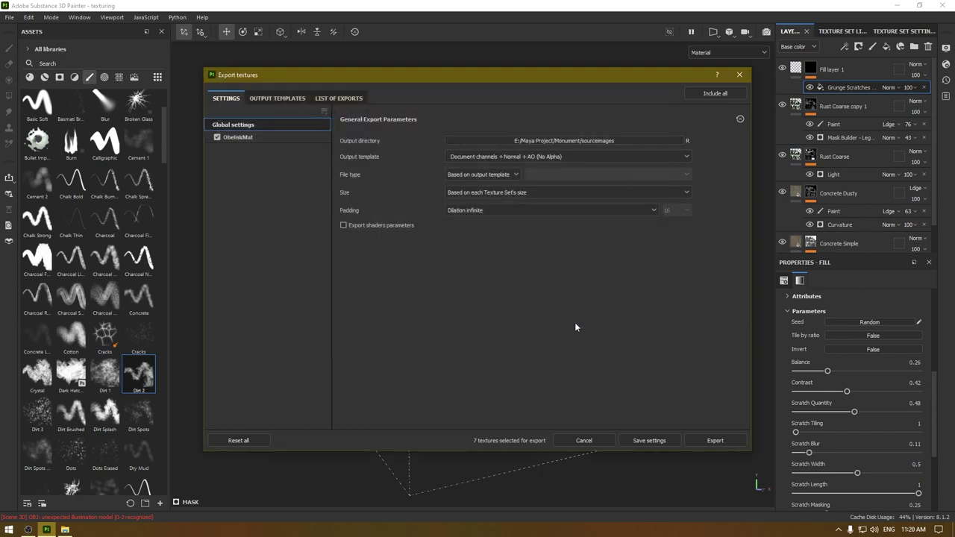
Set the export's output template to Document channels + Normal + AO (With Alpha) and its file type to targa
left_click(507, 160)
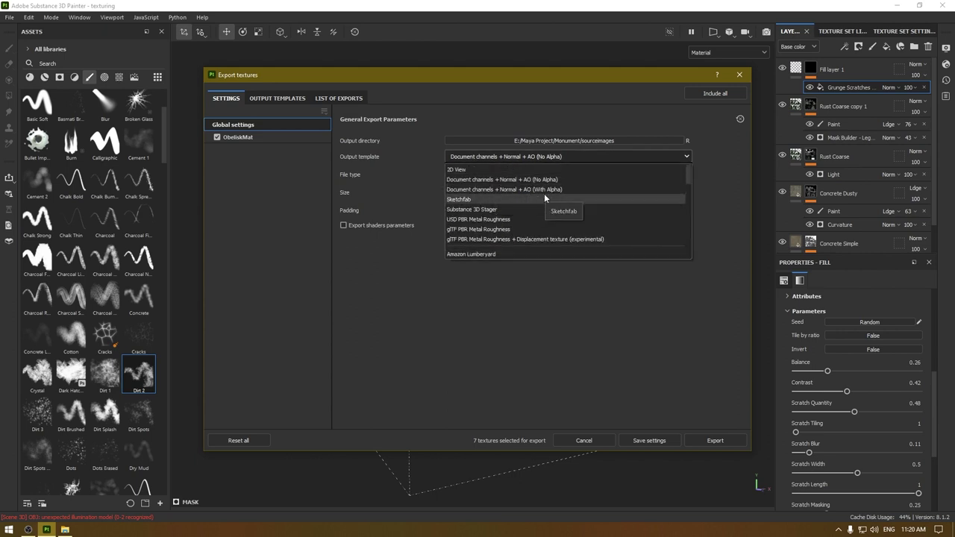
left_click(526, 189)
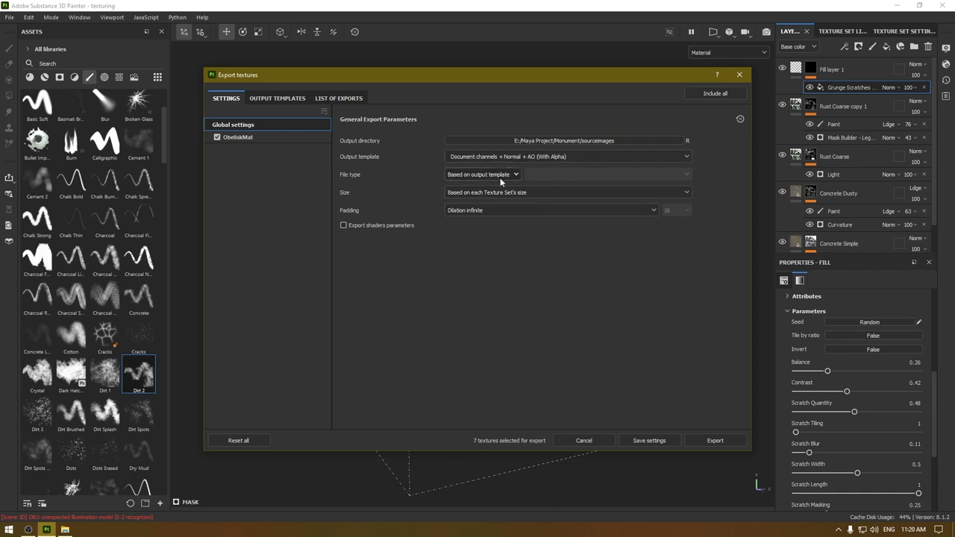
left_click(500, 178)
scroll(486, 261, "down", 3)
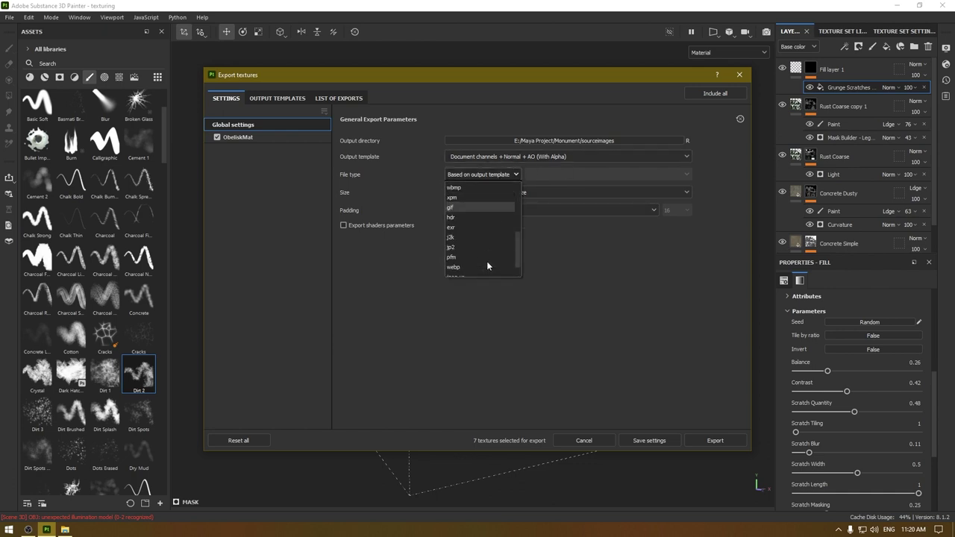
scroll(472, 228, "up", 2)
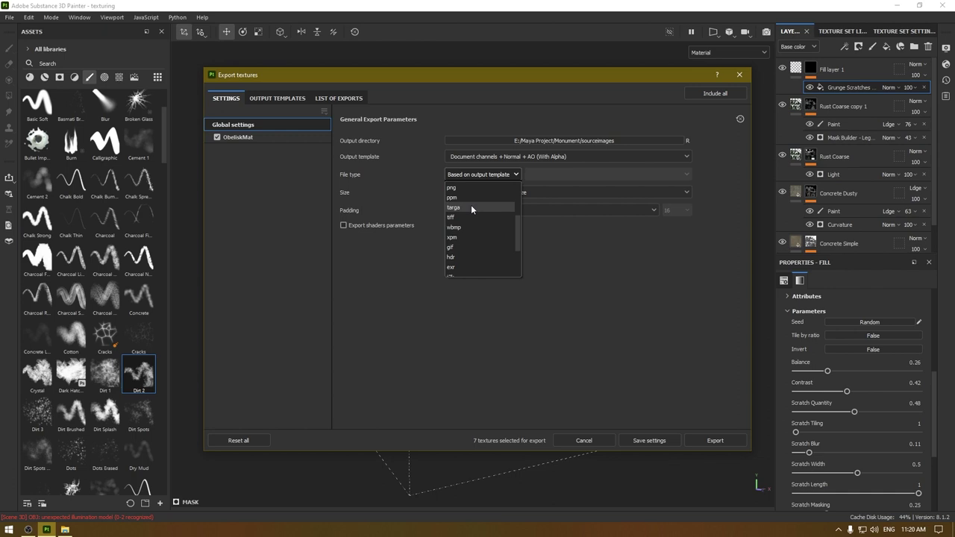
left_click(471, 206)
Export the ObeliskMat textures at size 4096 with Dilation + transparent padding and close the export dialog
left_click(528, 192)
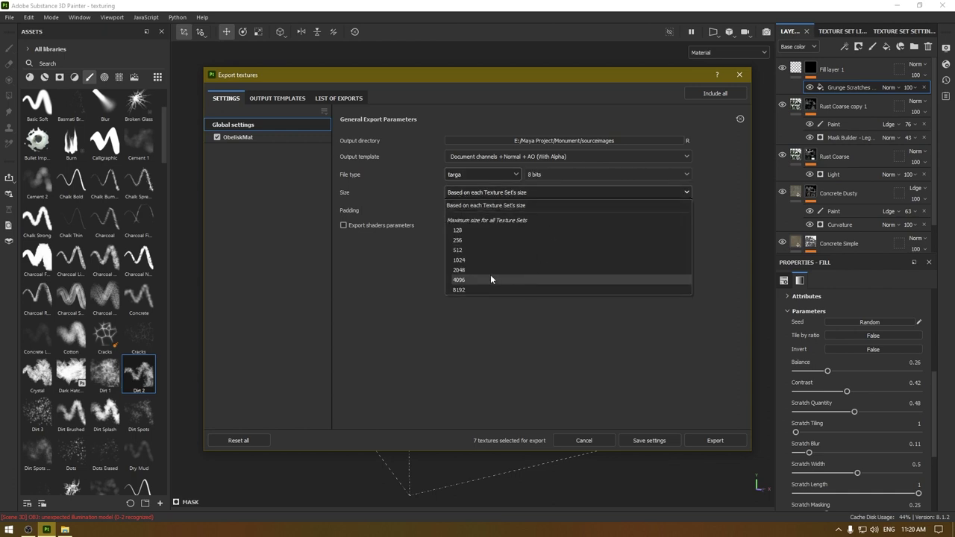
left_click(490, 279)
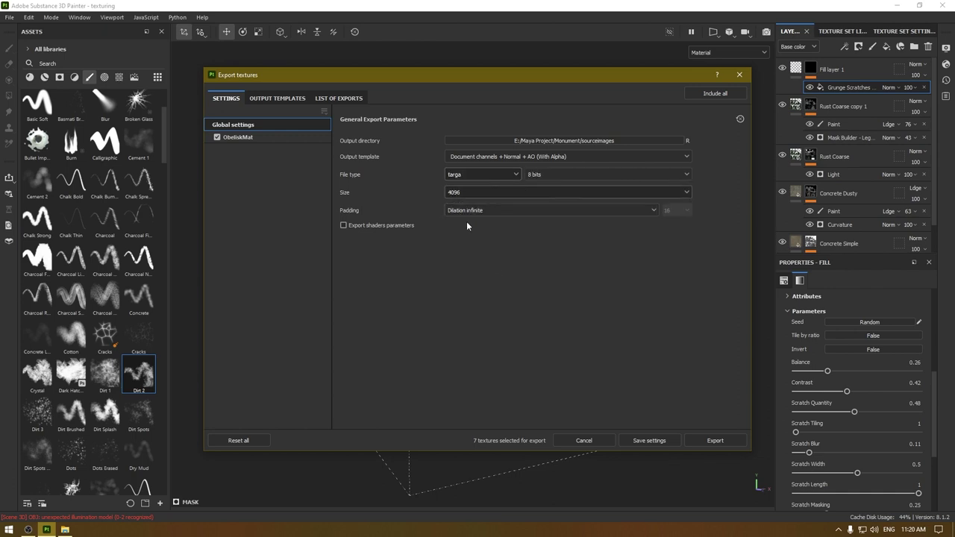
left_click(505, 210)
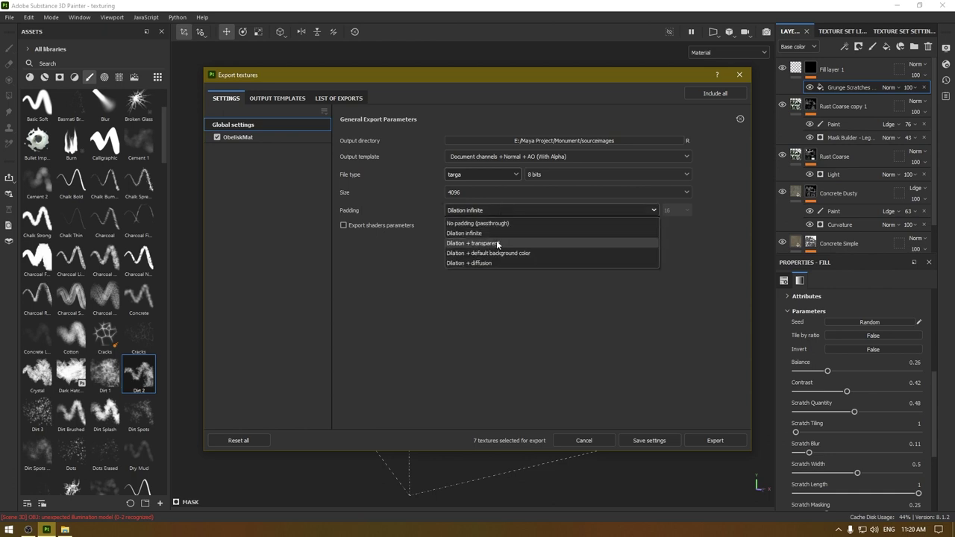
left_click(489, 244)
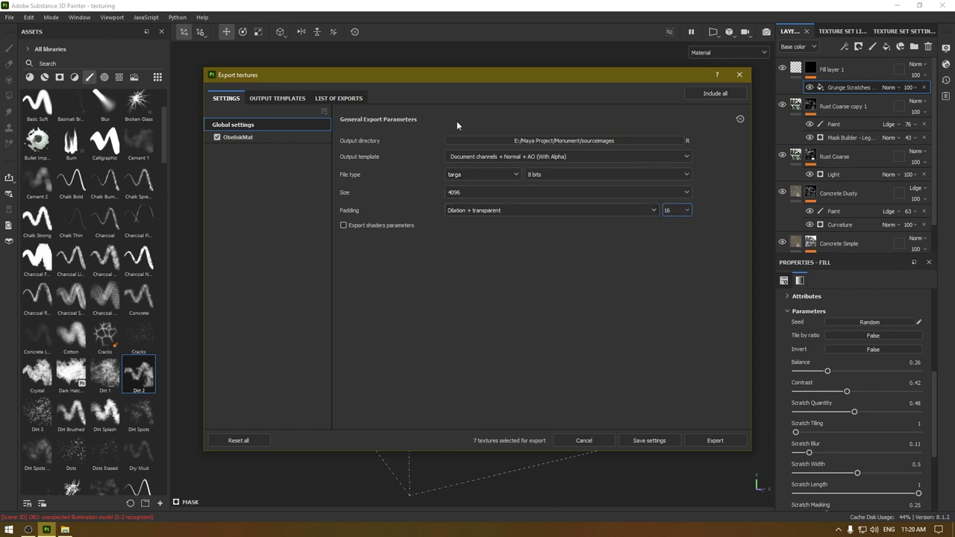
left_click(713, 440)
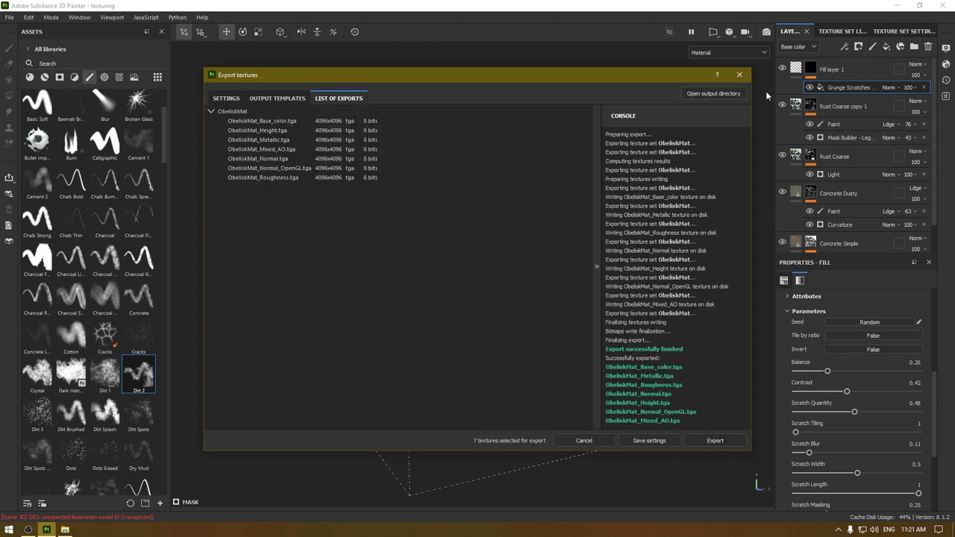
left_click(738, 75)
left_click_drag(493, 284, 451, 276, "alt")
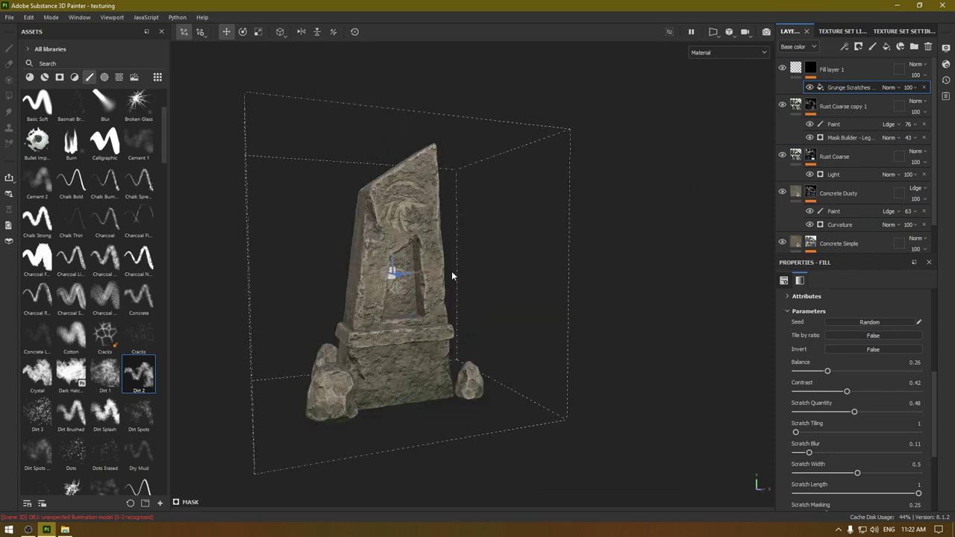